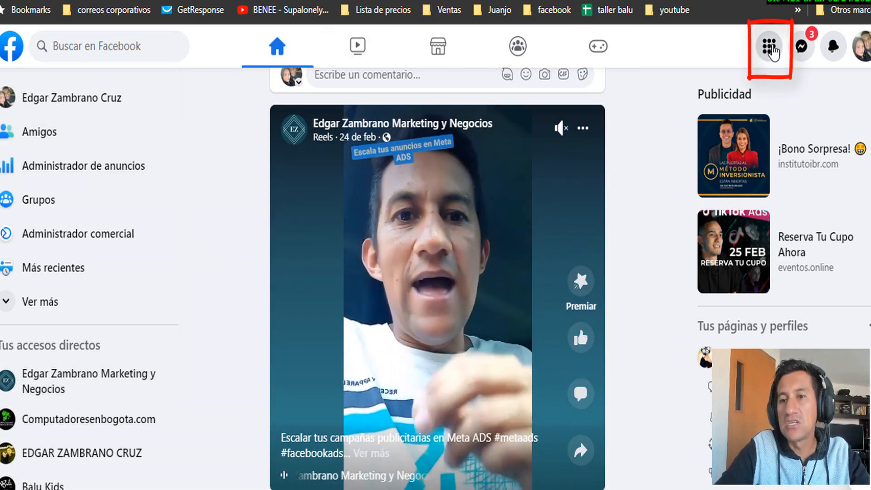
Go to Páginas from the Facebook Menú panel to list the managed pages
{"action": "left_click", "coordinate": [770, 49]}
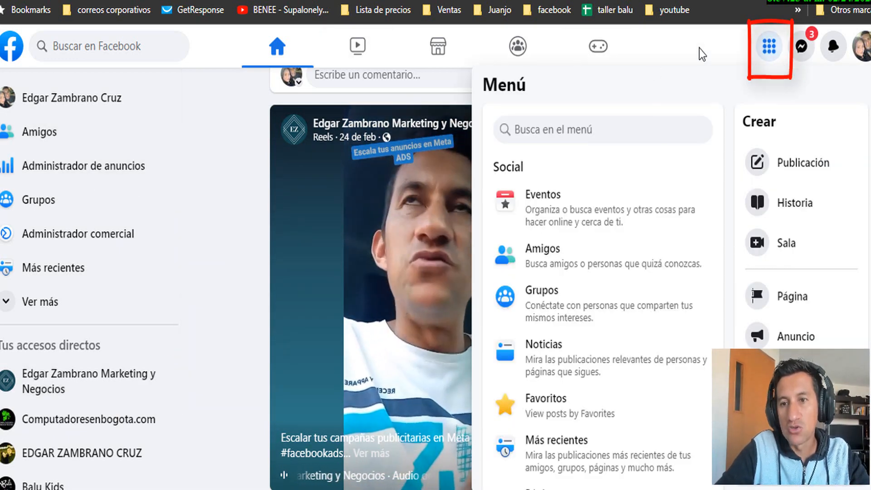
{"action": "scroll", "coordinate": [574, 287], "scroll_direction": "down", "scroll_amount": 2}
{"action": "scroll", "coordinate": [573, 288], "scroll_direction": "down", "scroll_amount": 6}
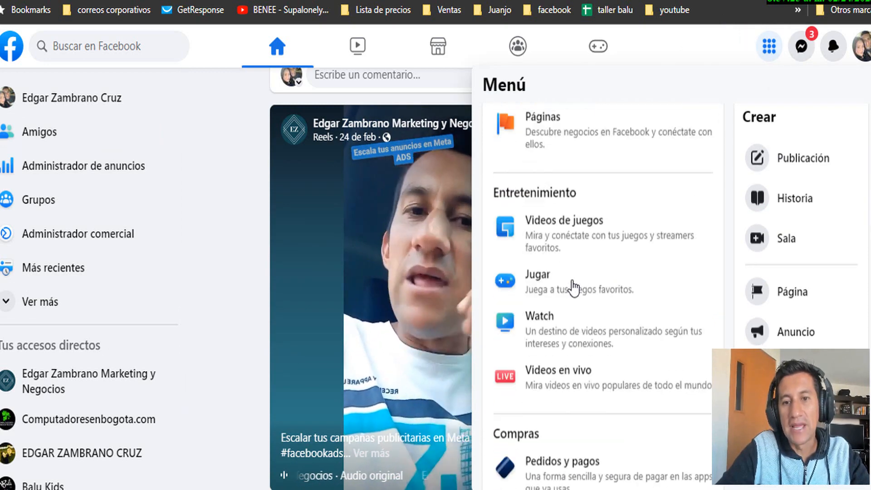
{"action": "scroll", "coordinate": [509, 278], "scroll_direction": "up", "scroll_amount": 2}
{"action": "left_click", "coordinate": [544, 220]}
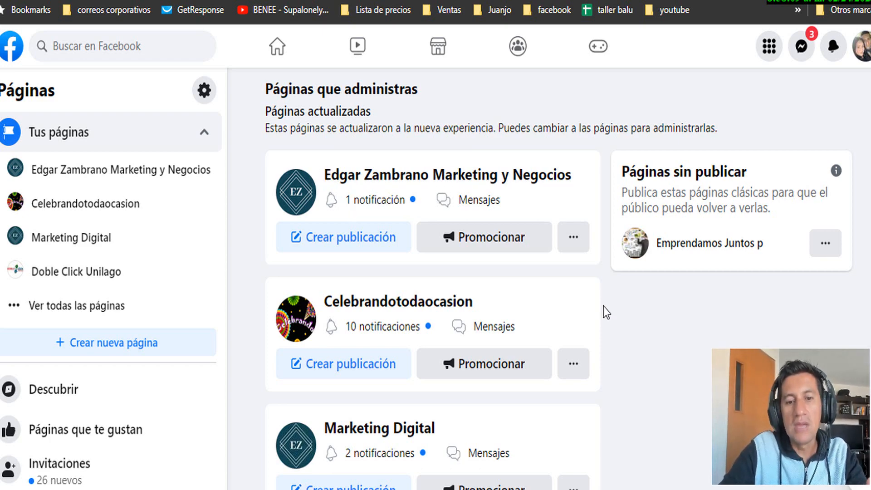
{"action": "scroll", "coordinate": [581, 312], "scroll_direction": "down", "scroll_amount": 12}
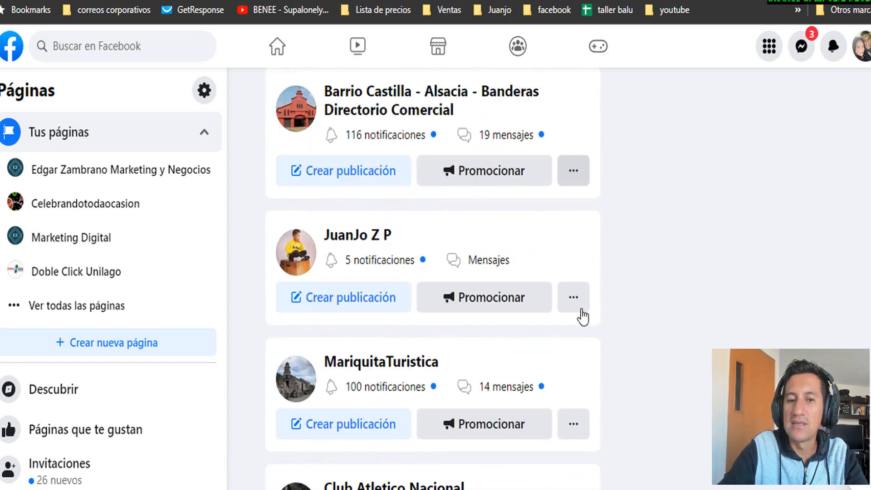
{"action": "scroll", "coordinate": [581, 312], "scroll_direction": "down", "scroll_amount": 4}
{"action": "scroll", "coordinate": [580, 314], "scroll_direction": "up", "scroll_amount": 16}
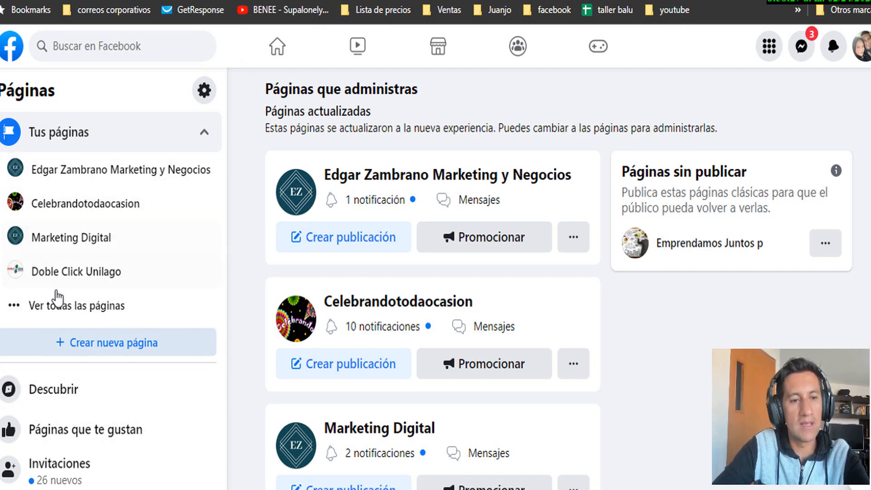
{"action": "left_click", "coordinate": [109, 349]}
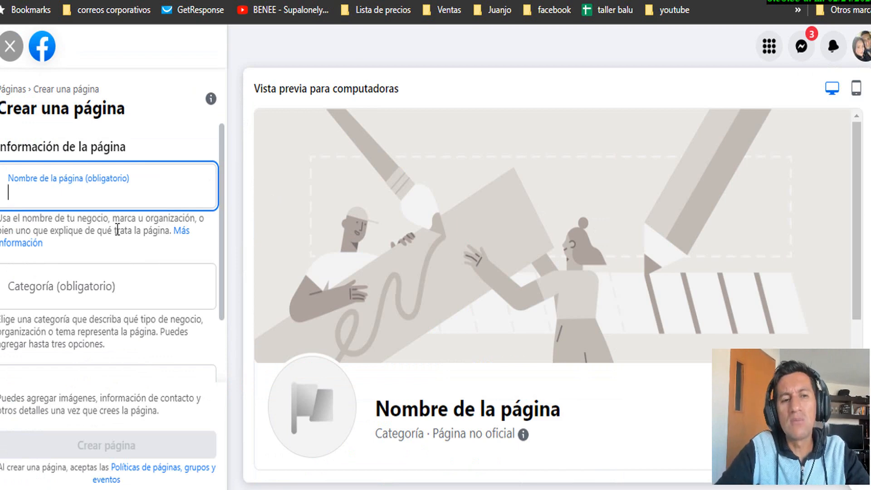
{"action": "left_click", "coordinate": [25, 289]}
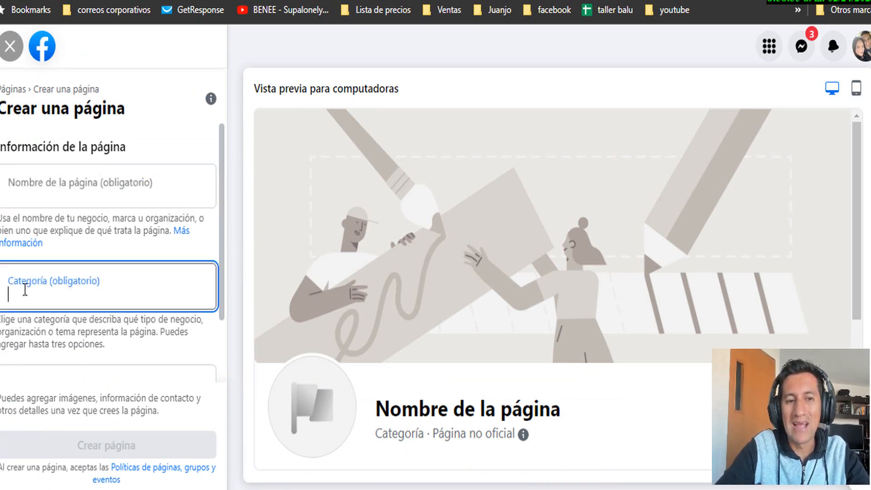
{"action": "left_click", "coordinate": [81, 190]}
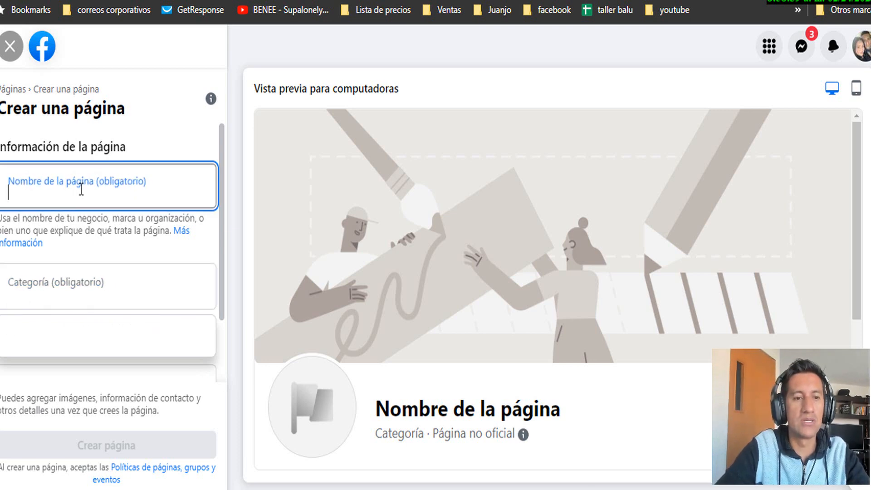
{"action": "scroll", "coordinate": [82, 204], "scroll_direction": "down", "scroll_amount": 2}
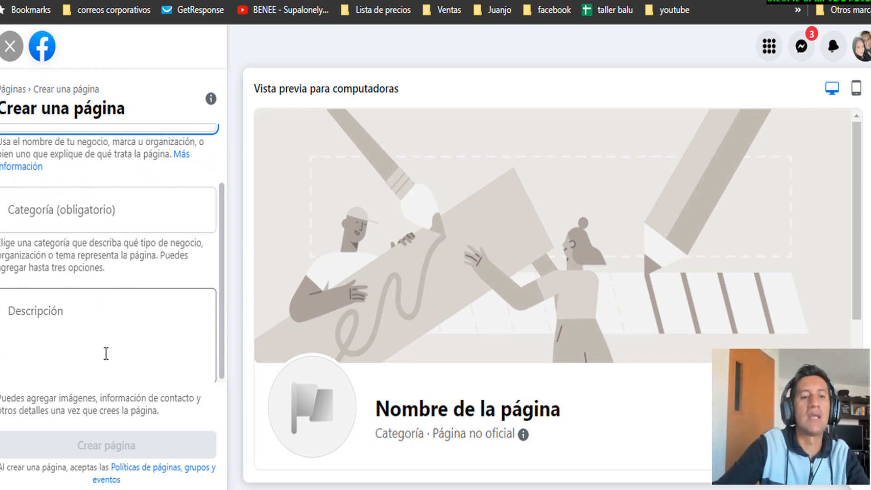
{"action": "left_click", "coordinate": [107, 345]}
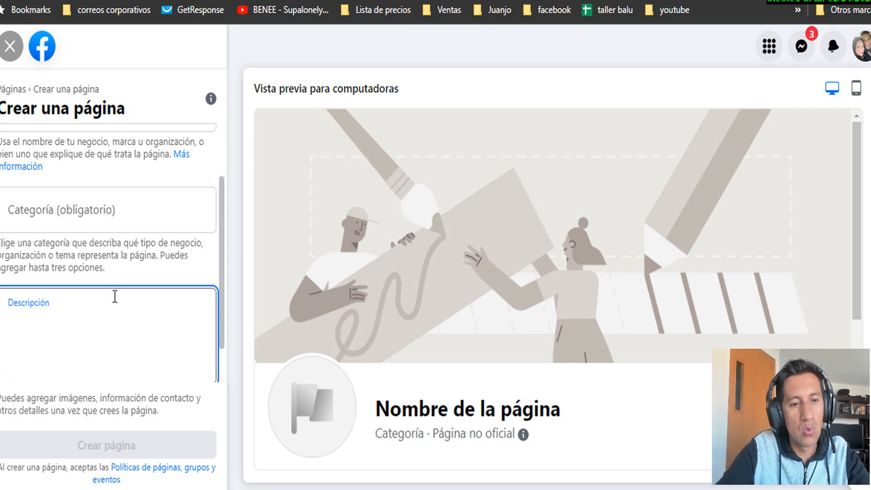
{"action": "scroll", "coordinate": [181, 315], "scroll_direction": "up", "scroll_amount": 3}
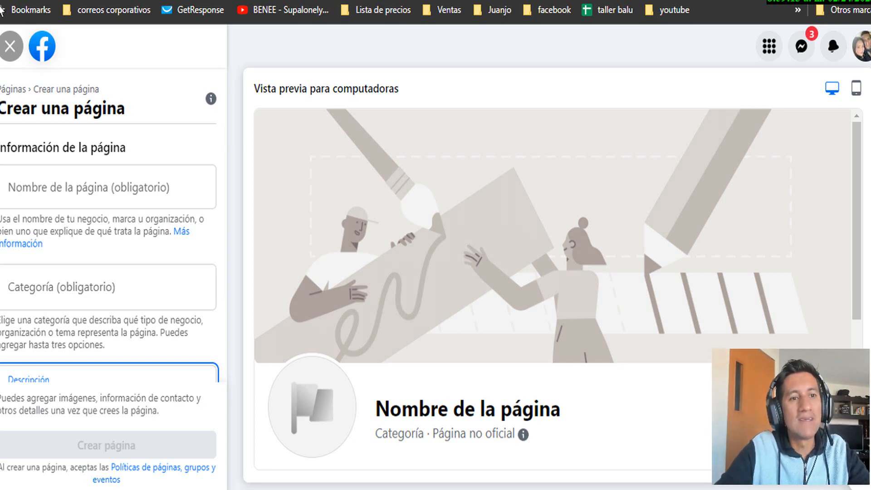
{"action": "left_click", "coordinate": [10, 47]}
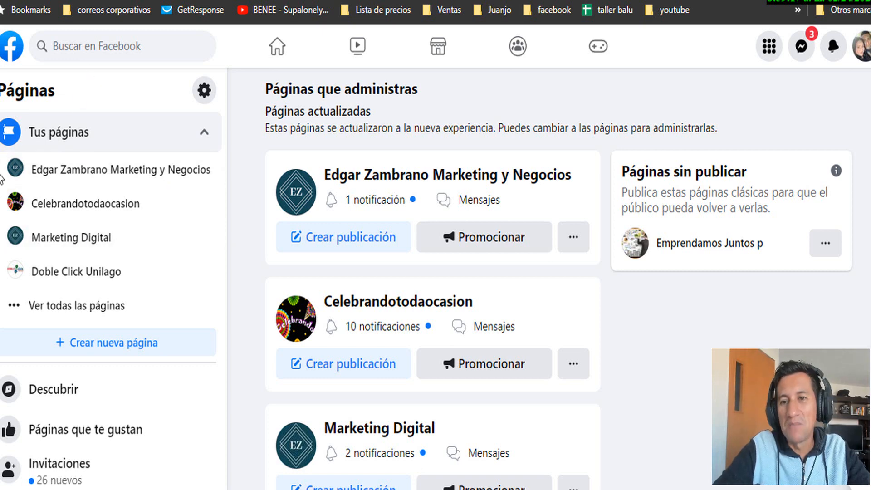
Browse the Facebook Menú panel and return to the Páginas list
{"action": "left_click", "coordinate": [767, 52]}
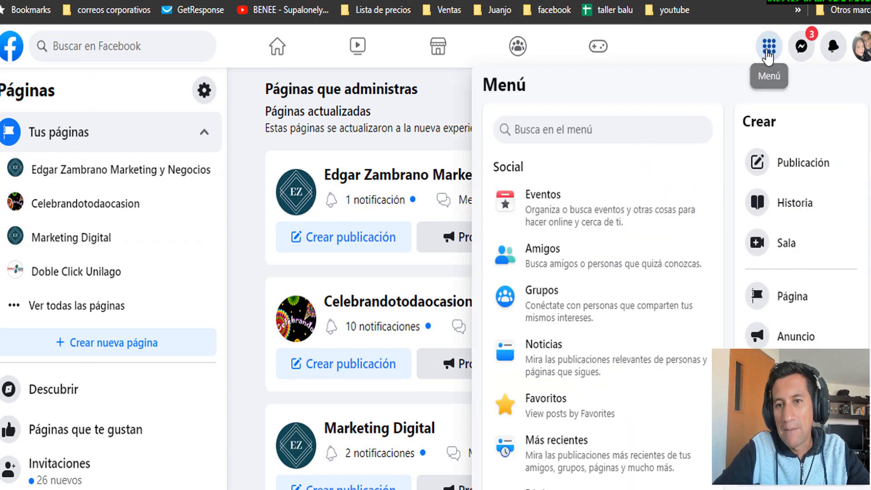
{"action": "scroll", "coordinate": [593, 222], "scroll_direction": "down", "scroll_amount": 10}
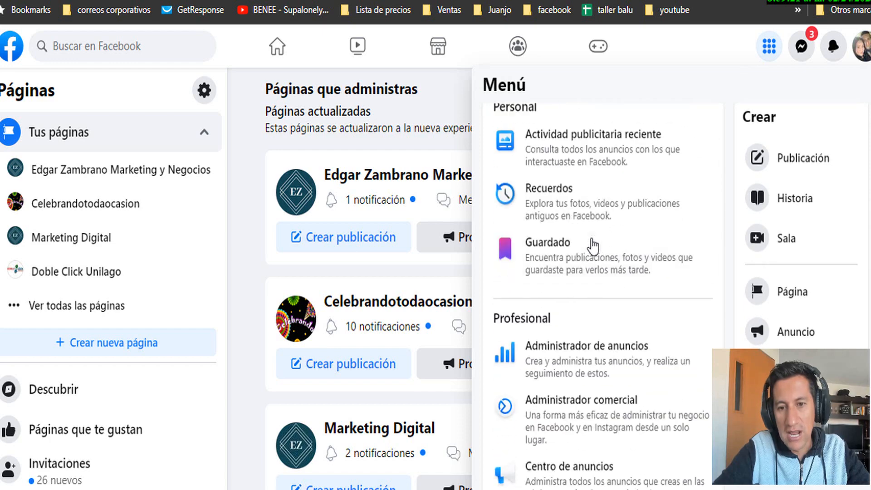
{"action": "scroll", "coordinate": [592, 246], "scroll_direction": "down", "scroll_amount": 10}
{"action": "scroll", "coordinate": [630, 323], "scroll_direction": "up", "scroll_amount": 8}
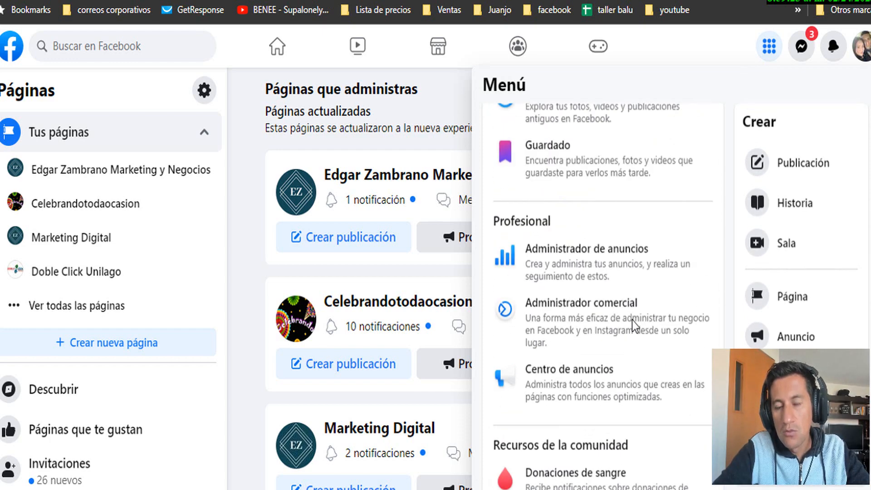
{"action": "scroll", "coordinate": [632, 320], "scroll_direction": "up", "scroll_amount": 1}
{"action": "left_click", "coordinate": [686, 48]}
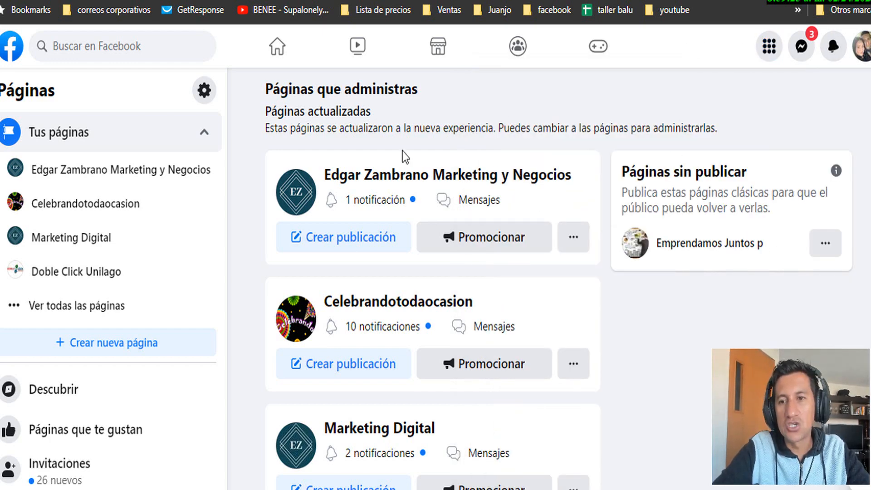
{"action": "left_click", "coordinate": [769, 46]}
{"action": "scroll", "coordinate": [626, 306], "scroll_direction": "down", "scroll_amount": 5}
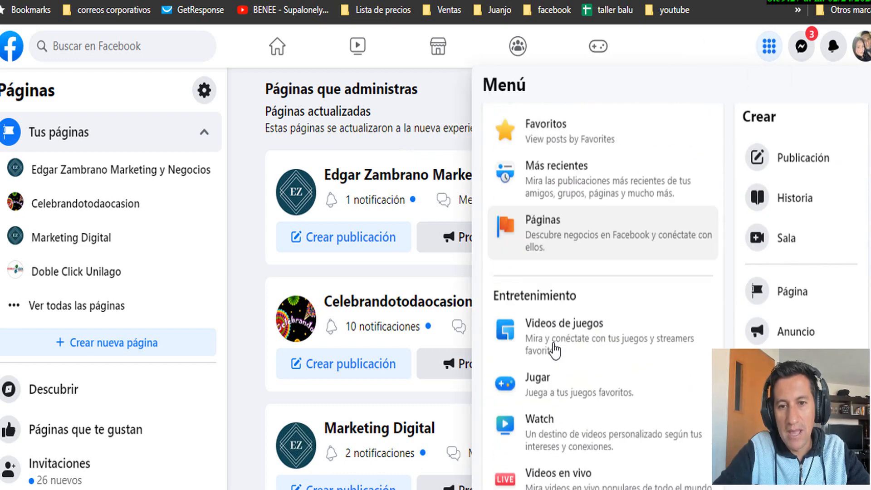
{"action": "scroll", "coordinate": [554, 349], "scroll_direction": "down", "scroll_amount": 2}
{"action": "scroll", "coordinate": [532, 275], "scroll_direction": "up", "scroll_amount": 1}
{"action": "left_click", "coordinate": [556, 210]}
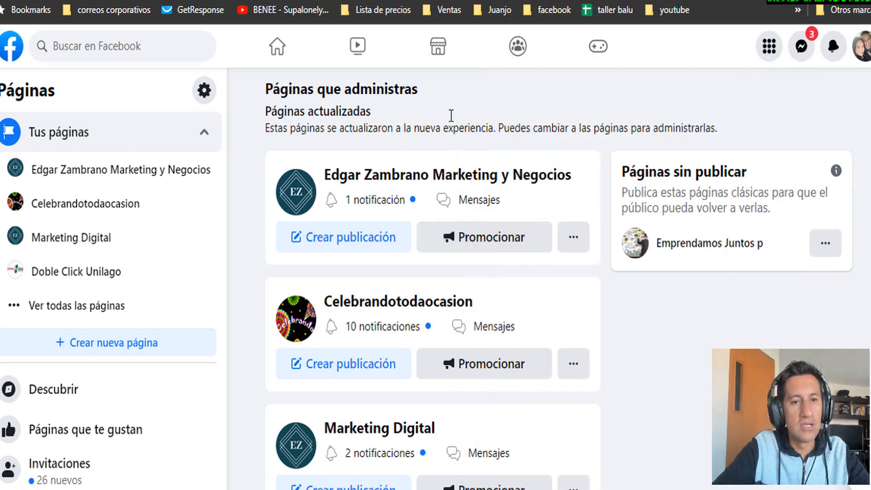
Open the first page under Páginas que administras, the 'FACEBOOK PARA EMPRENDER' marketing page
{"action": "scroll", "coordinate": [426, 272], "scroll_direction": "down", "scroll_amount": 2}
{"action": "scroll", "coordinate": [340, 258], "scroll_direction": "up", "scroll_amount": 2}
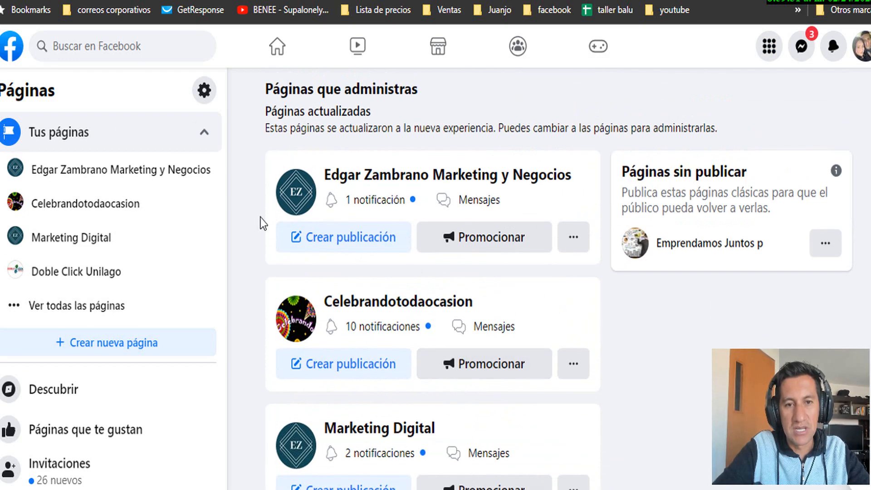
{"action": "scroll", "coordinate": [439, 307], "scroll_direction": "down", "scroll_amount": 15}
{"action": "scroll", "coordinate": [444, 322], "scroll_direction": "up", "scroll_amount": 15}
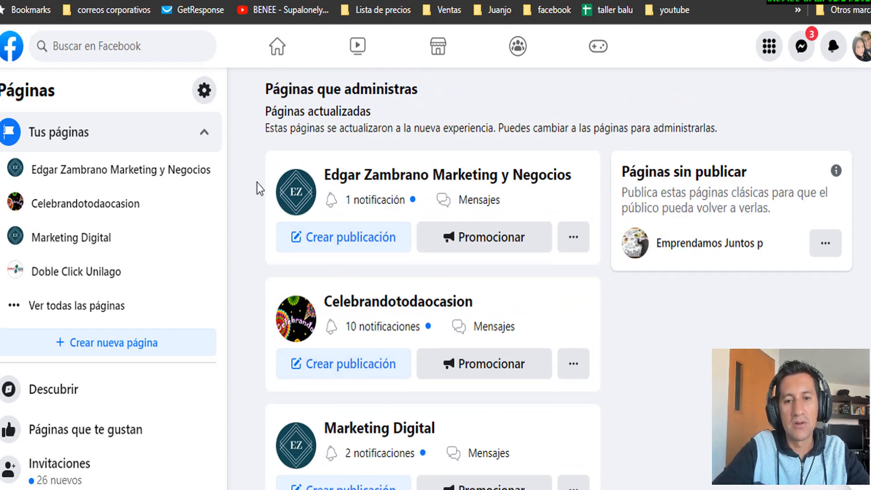
{"action": "left_click", "coordinate": [438, 184]}
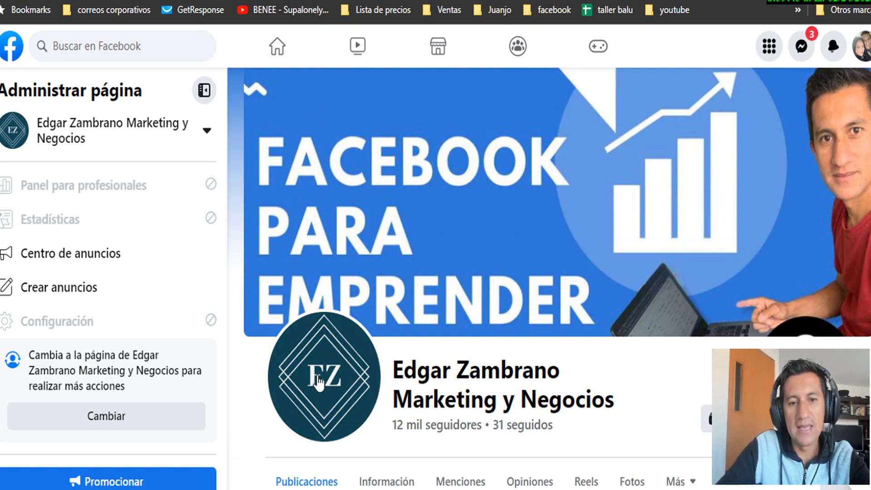
{"action": "scroll", "coordinate": [259, 388], "scroll_direction": "down", "scroll_amount": 10}
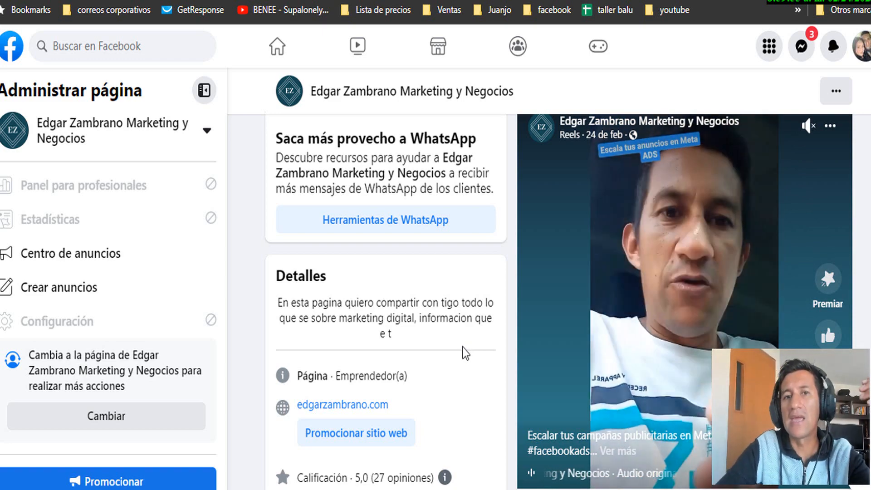
{"action": "scroll", "coordinate": [462, 347], "scroll_direction": "down", "scroll_amount": 1}
{"action": "scroll", "coordinate": [462, 347], "scroll_direction": "down", "scroll_amount": 7}
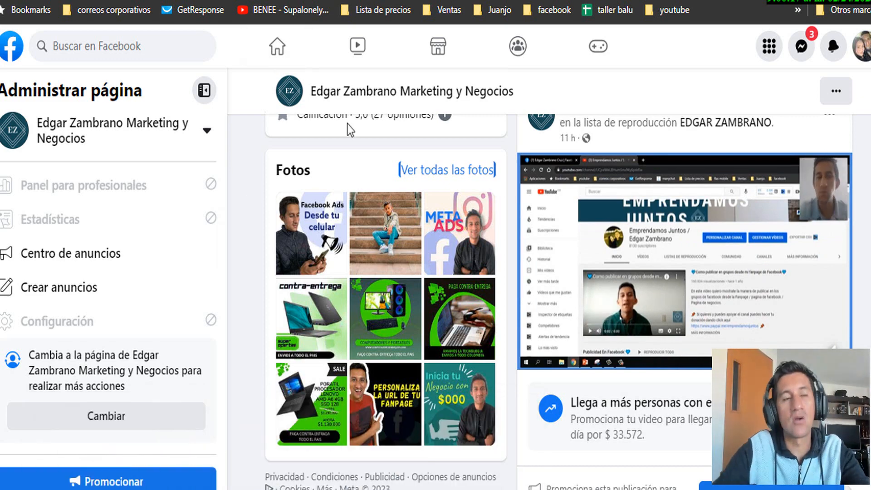
{"action": "scroll", "coordinate": [574, 249], "scroll_direction": "down", "scroll_amount": 3}
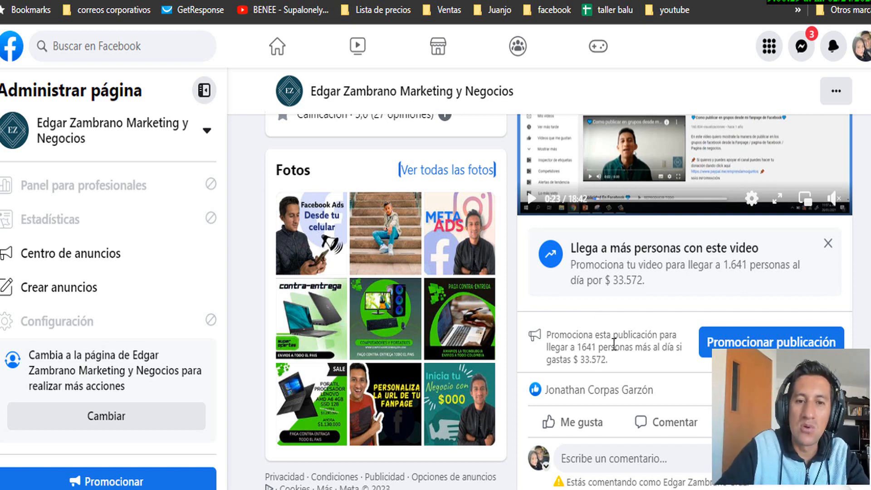
{"action": "scroll", "coordinate": [626, 352], "scroll_direction": "down", "scroll_amount": 10}
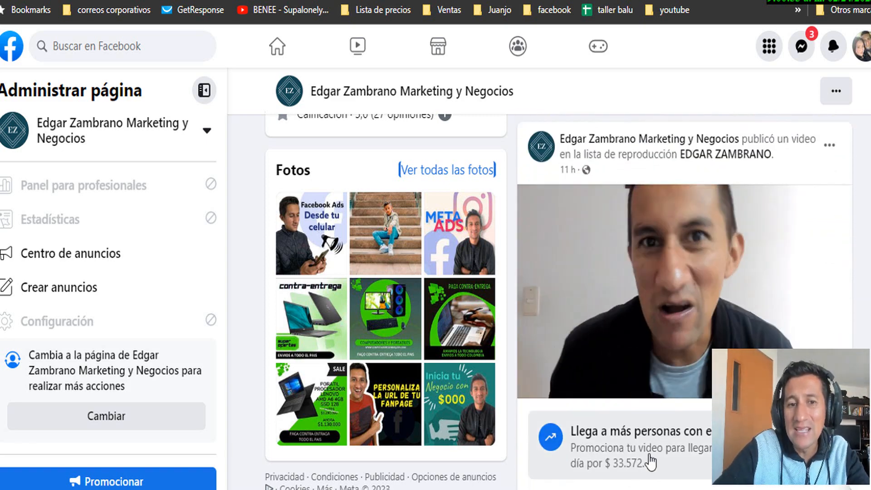
{"action": "scroll", "coordinate": [628, 467], "scroll_direction": "down", "scroll_amount": 3}
{"action": "scroll", "coordinate": [628, 468], "scroll_direction": "down", "scroll_amount": 7}
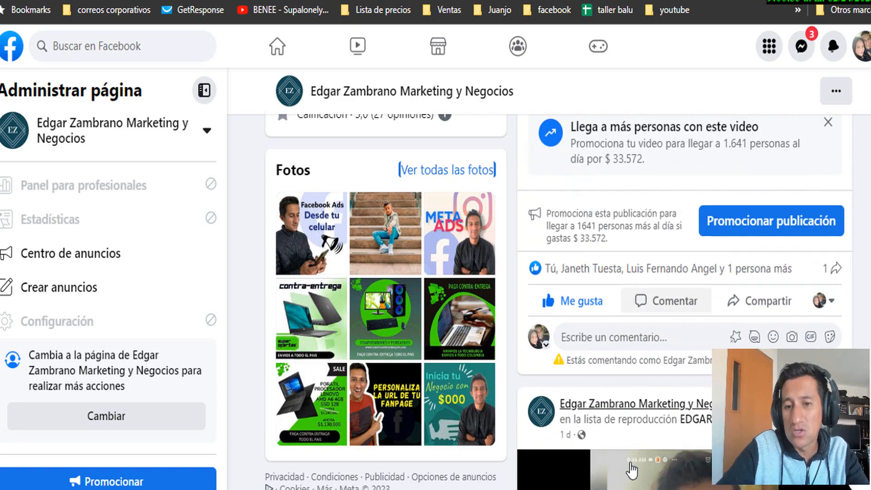
{"action": "scroll", "coordinate": [630, 467], "scroll_direction": "down", "scroll_amount": 10}
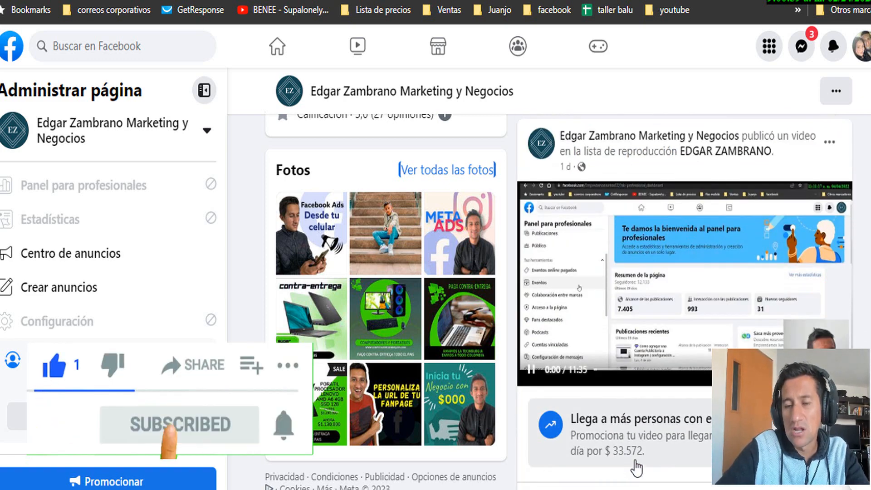
{"action": "scroll", "coordinate": [596, 314], "scroll_direction": "down", "scroll_amount": 4}
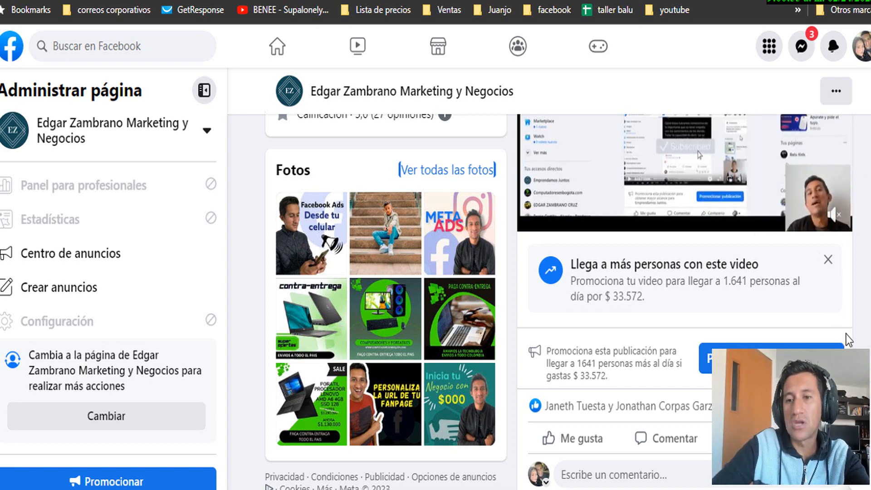
{"action": "scroll", "coordinate": [776, 324], "scroll_direction": "up", "scroll_amount": 2}
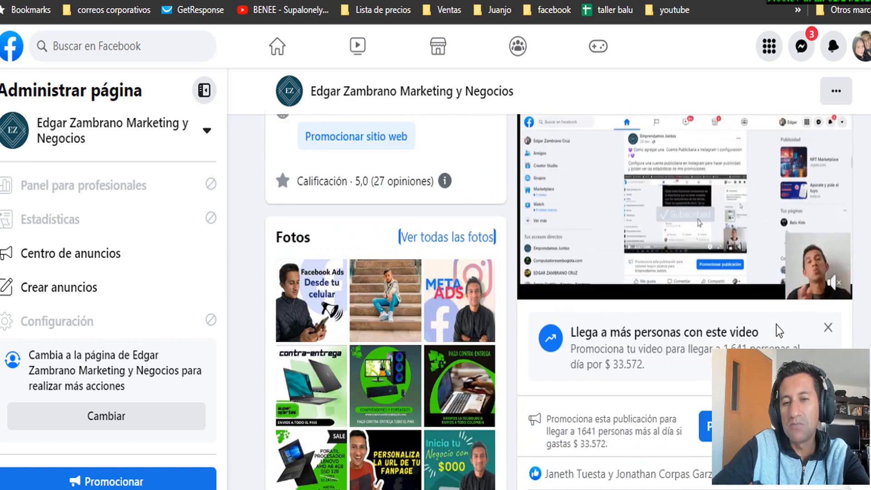
{"action": "scroll", "coordinate": [777, 325], "scroll_direction": "down", "scroll_amount": 14}
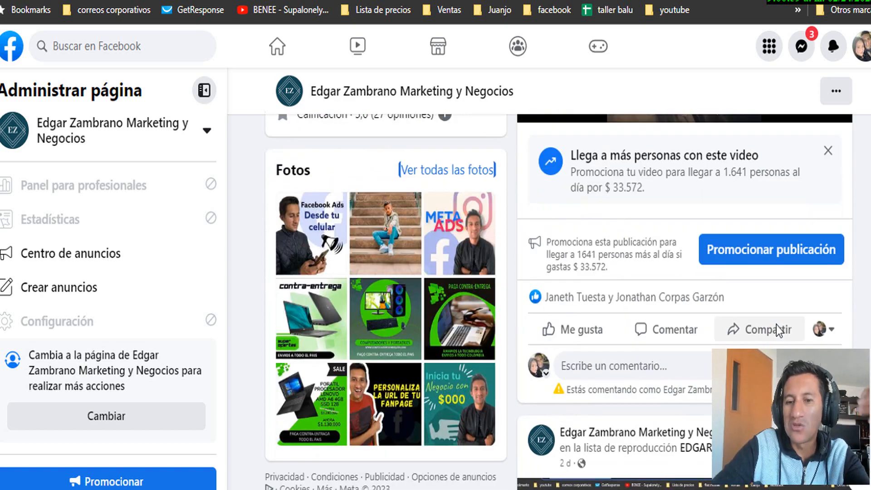
{"action": "scroll", "coordinate": [776, 324], "scroll_direction": "down", "scroll_amount": 9}
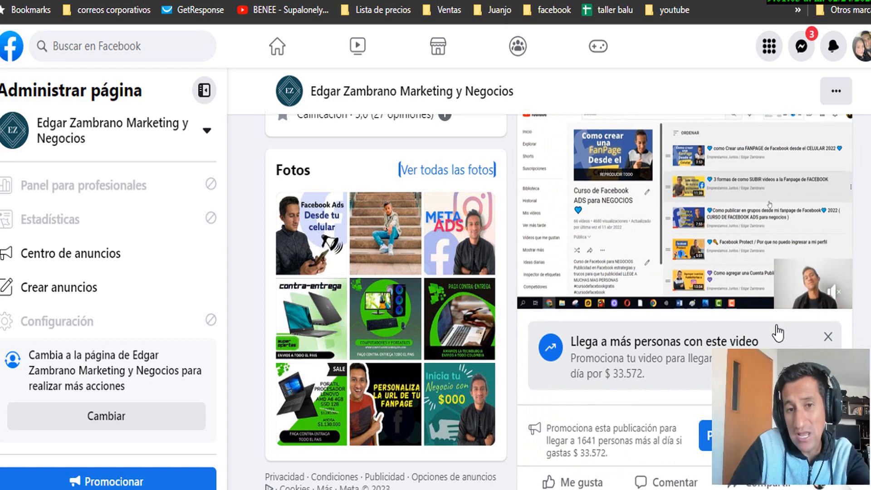
{"action": "scroll", "coordinate": [675, 286], "scroll_direction": "up", "scroll_amount": 15}
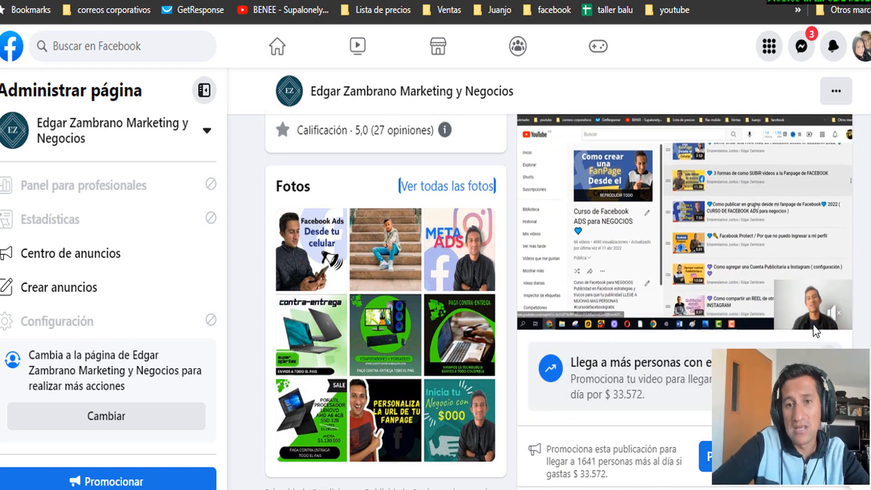
{"action": "scroll", "coordinate": [669, 281], "scroll_direction": "down", "scroll_amount": 10}
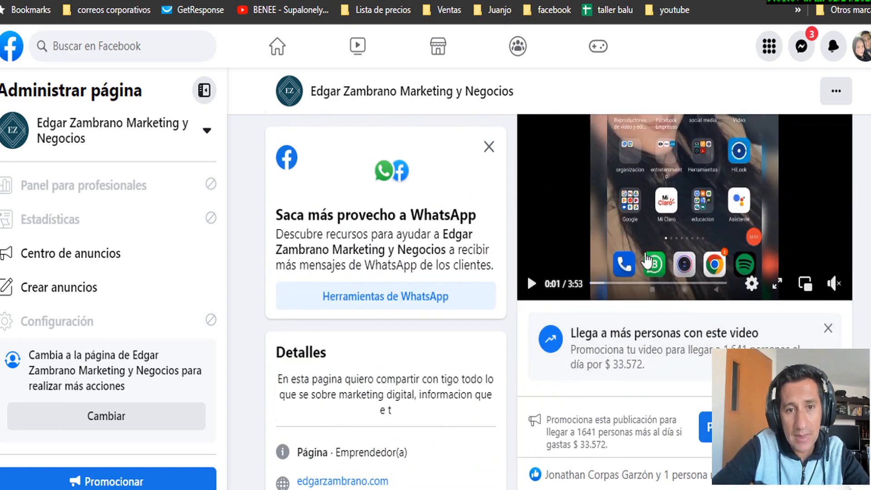
{"action": "scroll", "coordinate": [650, 243], "scroll_direction": "up", "scroll_amount": 5}
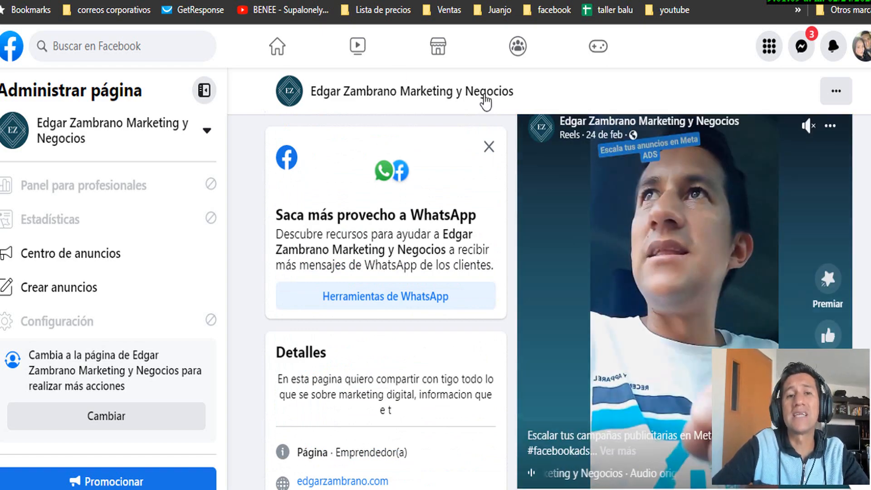
Load Instagram in a new tab via 'inst', then compare it with the Facebook page tab
{"action": "key", "text": "ctrl+t"}
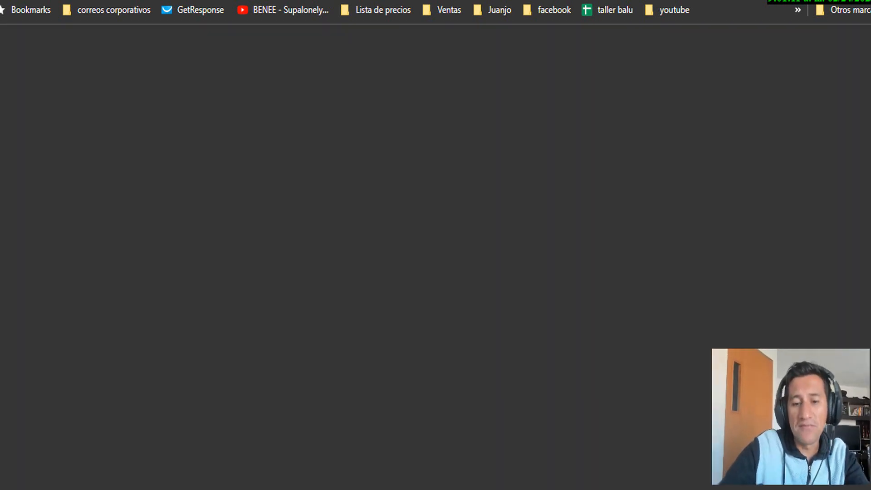
{"action": "type", "text": "inst"}
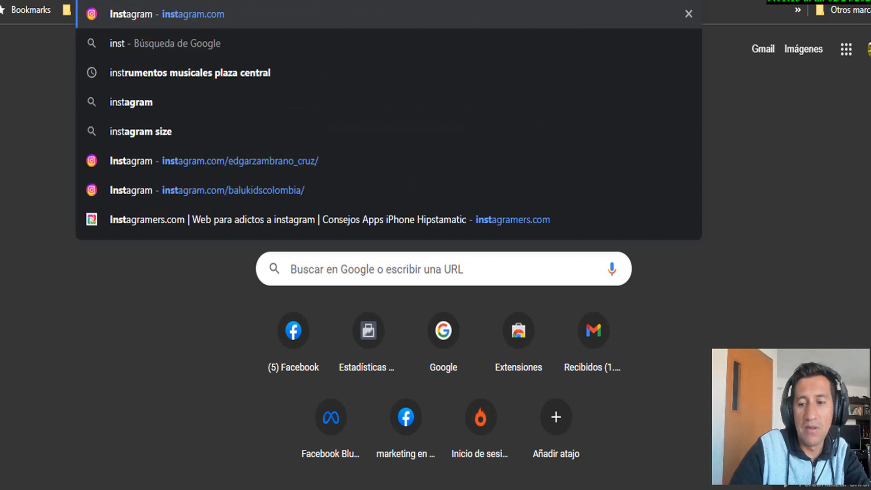
{"action": "key", "text": "Return"}
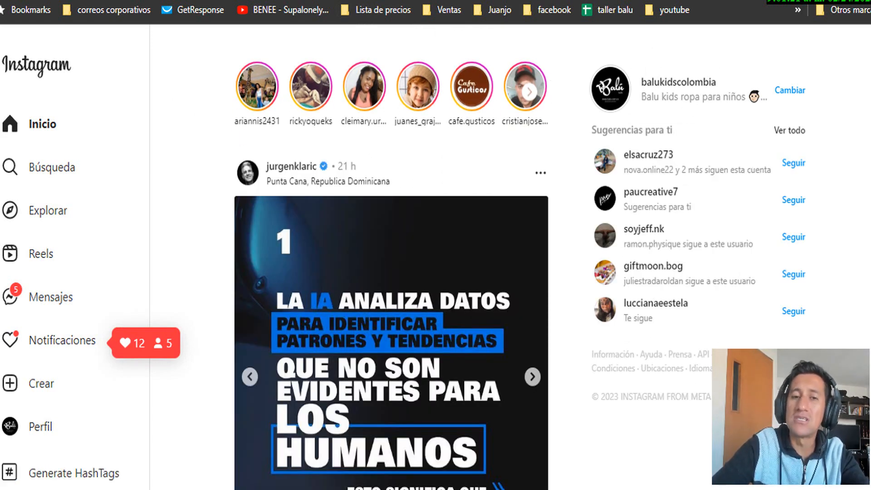
{"action": "left_click", "coordinate": [195, 0]}
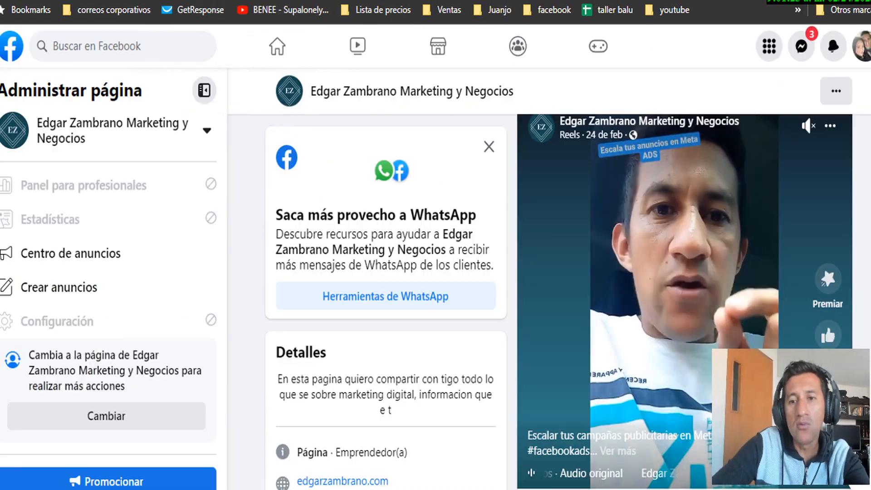
{"action": "left_click", "coordinate": [290, 0]}
{"action": "left_click", "coordinate": [195, 0]}
{"action": "left_click", "coordinate": [290, 0]}
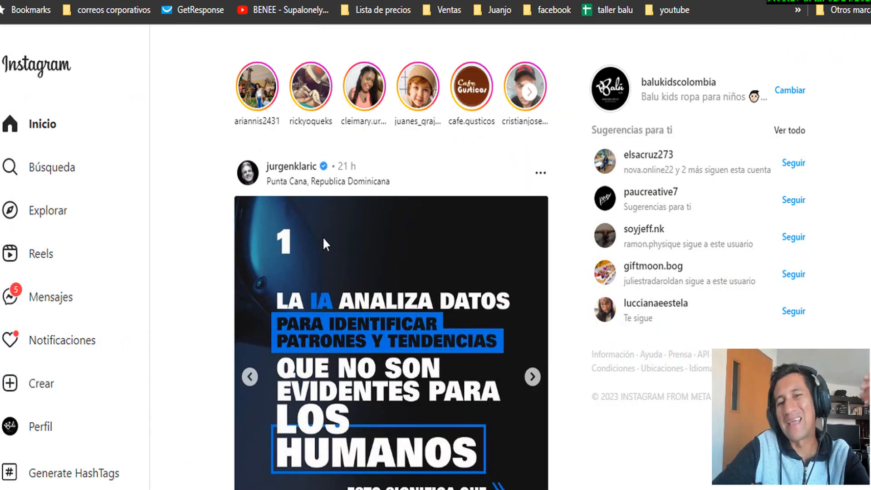
{"action": "scroll", "coordinate": [409, 244], "scroll_direction": "down", "scroll_amount": 3}
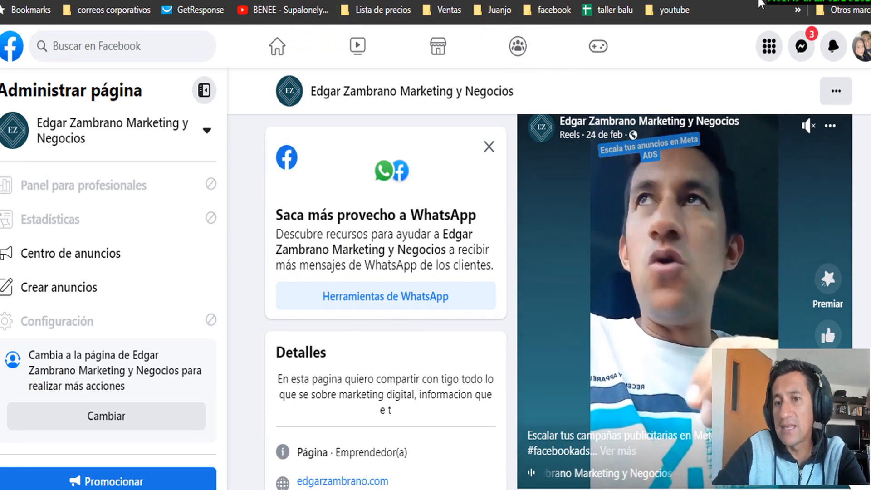
Launch Administrador de anuncios from the Profesional section of the Facebook Menú
{"action": "left_click", "coordinate": [769, 56]}
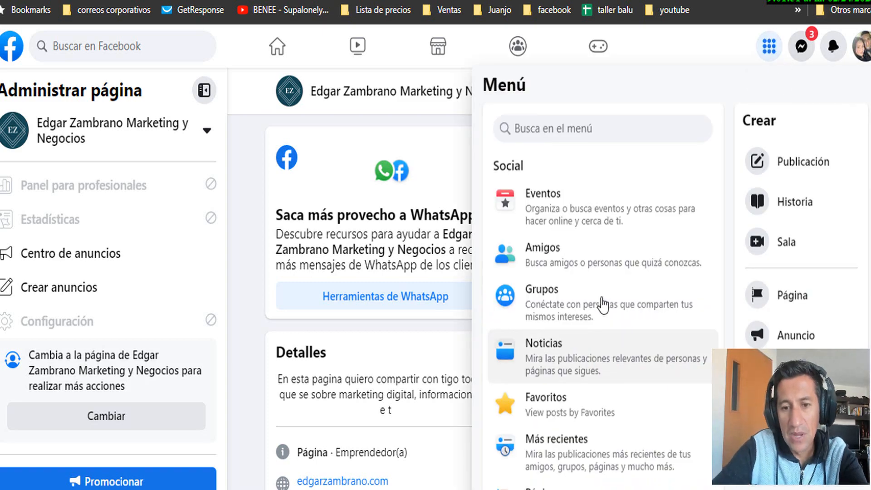
{"action": "scroll", "coordinate": [602, 305], "scroll_direction": "down", "scroll_amount": 5}
{"action": "scroll", "coordinate": [603, 305], "scroll_direction": "down", "scroll_amount": 10}
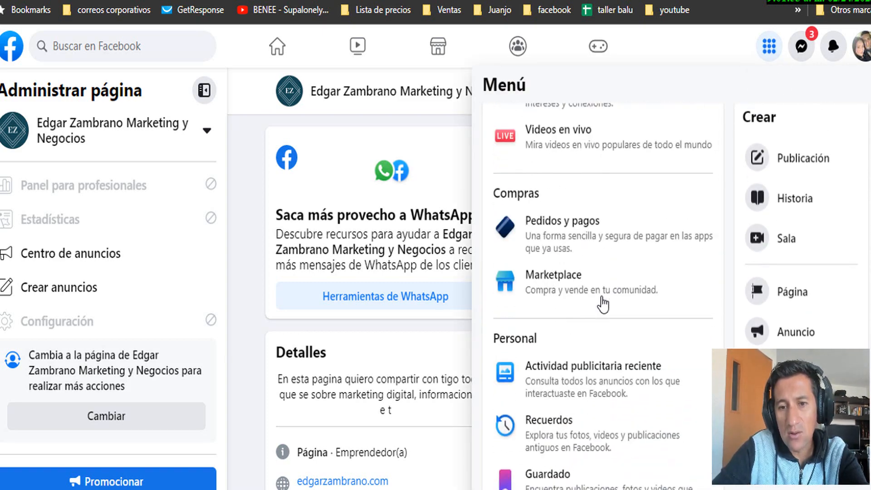
{"action": "scroll", "coordinate": [597, 308], "scroll_direction": "down", "scroll_amount": 3}
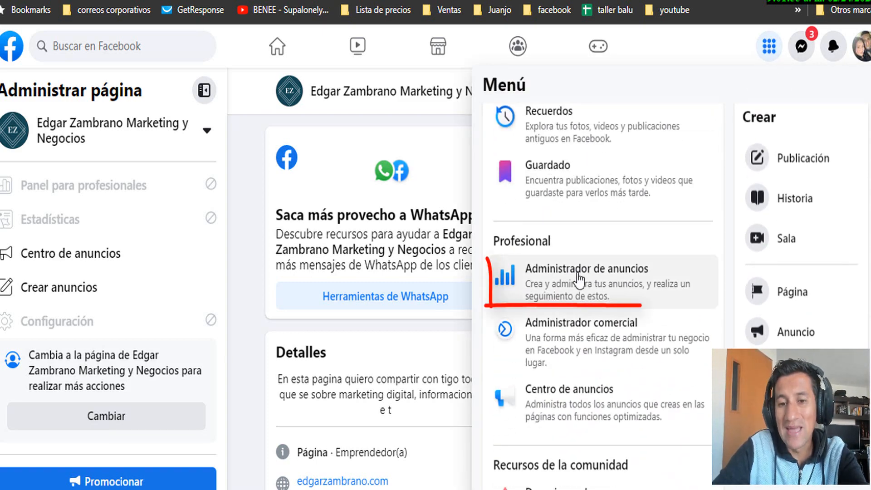
{"action": "left_click", "coordinate": [578, 279]}
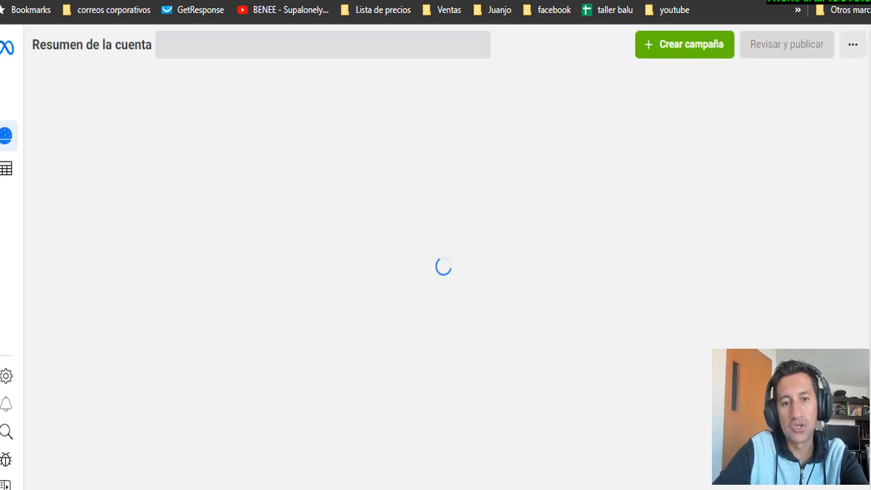
{"action": "key", "text": "ctrl+Tab"}
View the kids' clothing store's Instagram profile and its houndstooth jumpsuit post, then close it
{"action": "scroll", "coordinate": [469, 203], "scroll_direction": "up", "scroll_amount": 3}
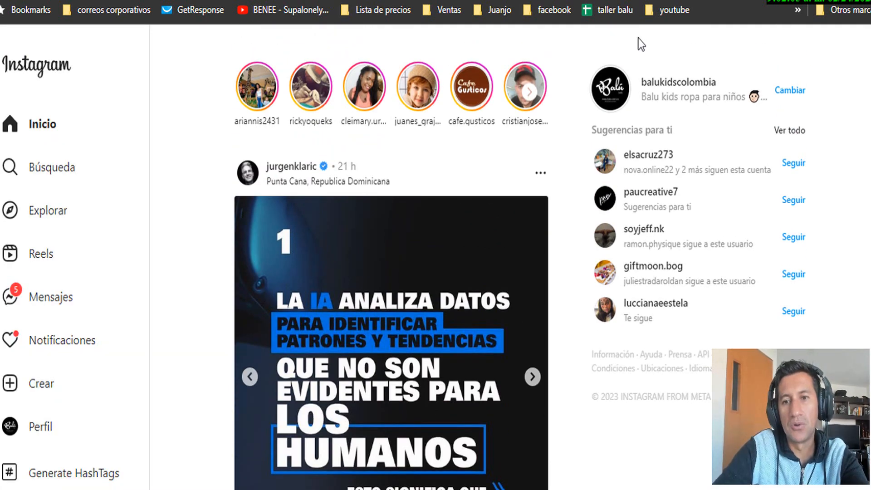
{"action": "left_click", "coordinate": [671, 88]}
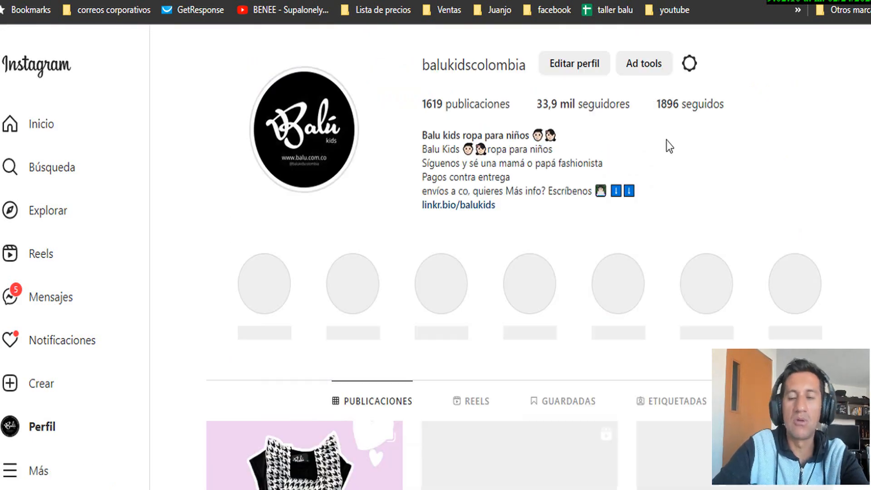
{"action": "scroll", "coordinate": [334, 229], "scroll_direction": "down", "scroll_amount": 7}
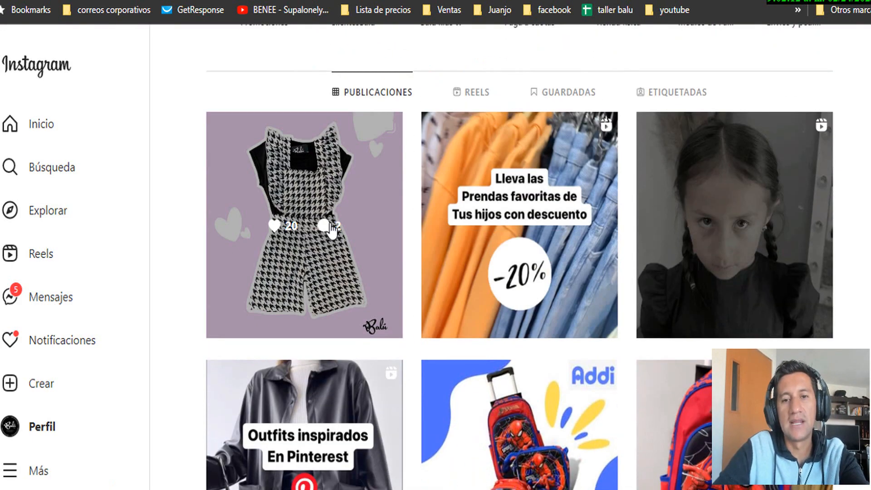
{"action": "left_click", "coordinate": [335, 229]}
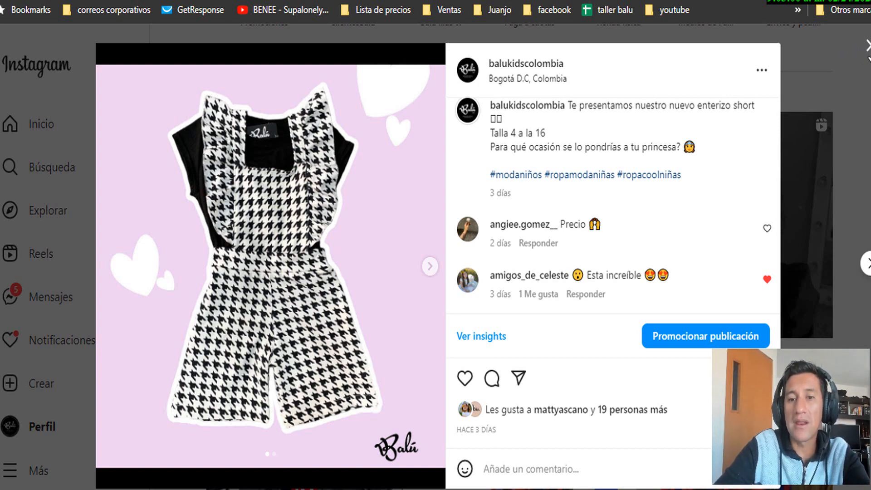
{"action": "left_click", "coordinate": [868, 45]}
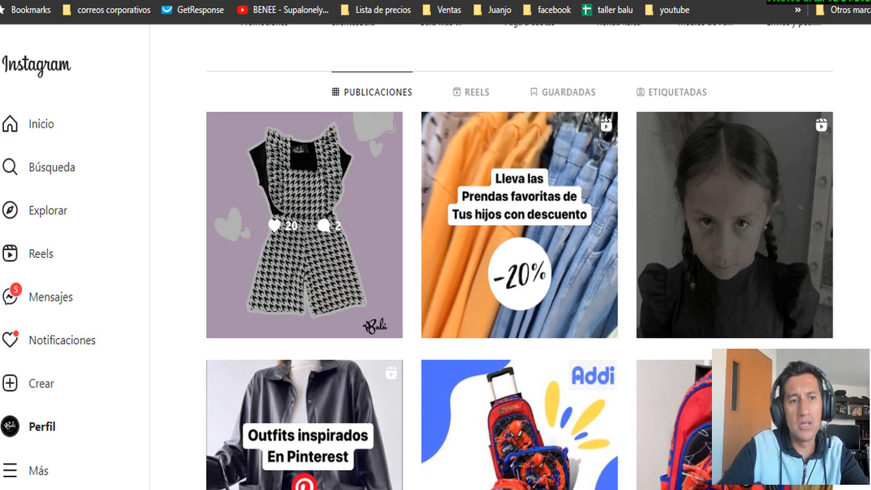
{"action": "key", "text": "ctrl+t"}
Reload Facebook via 'face' and highlight the 'Promociona esta publicación' offer reaching 1641 more people
{"action": "type", "text": "face"}
{"action": "key", "text": "Return"}
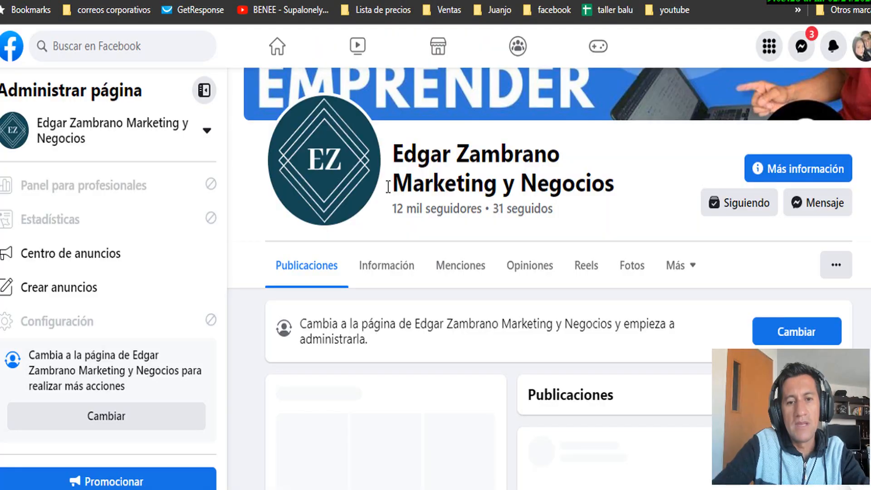
{"action": "scroll", "coordinate": [553, 340], "scroll_direction": "down", "scroll_amount": 2}
{"action": "scroll", "coordinate": [553, 339], "scroll_direction": "down", "scroll_amount": 8}
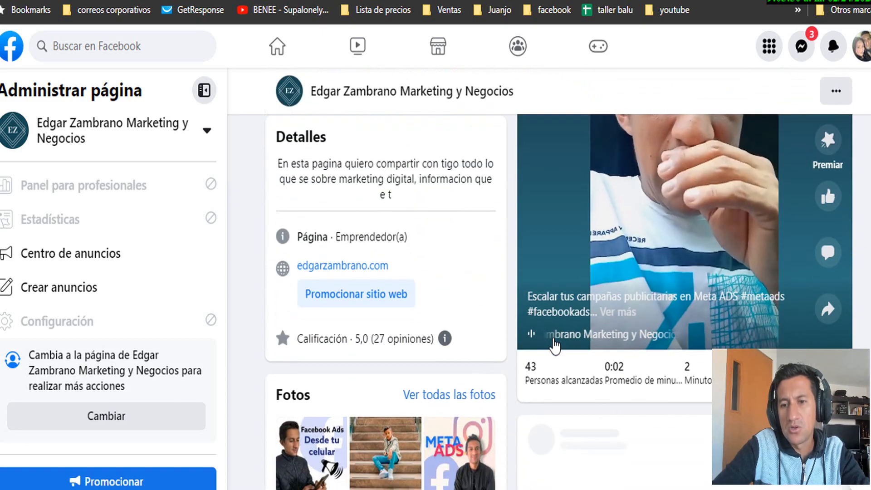
{"action": "scroll", "coordinate": [787, 343], "scroll_direction": "down", "scroll_amount": 2}
{"action": "scroll", "coordinate": [771, 340], "scroll_direction": "down", "scroll_amount": 2}
{"action": "scroll", "coordinate": [762, 329], "scroll_direction": "up", "scroll_amount": 5}
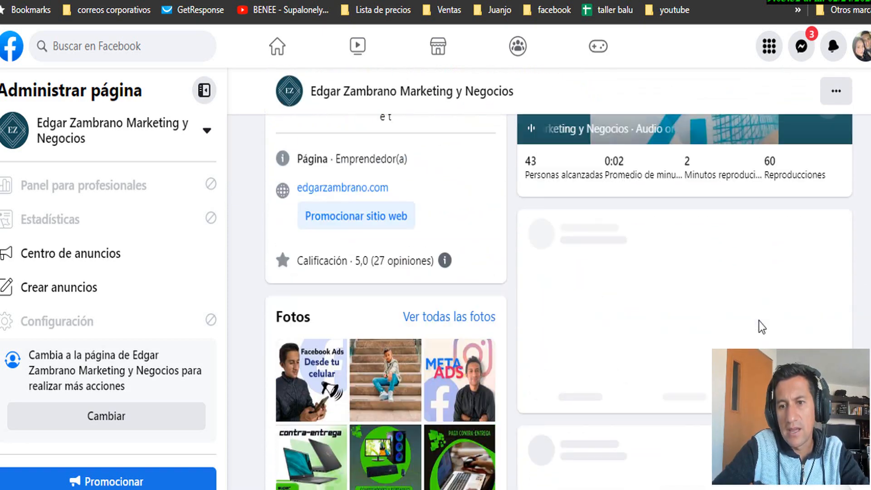
{"action": "scroll", "coordinate": [733, 324], "scroll_direction": "down", "scroll_amount": 6}
{"action": "scroll", "coordinate": [733, 325], "scroll_direction": "down", "scroll_amount": 2}
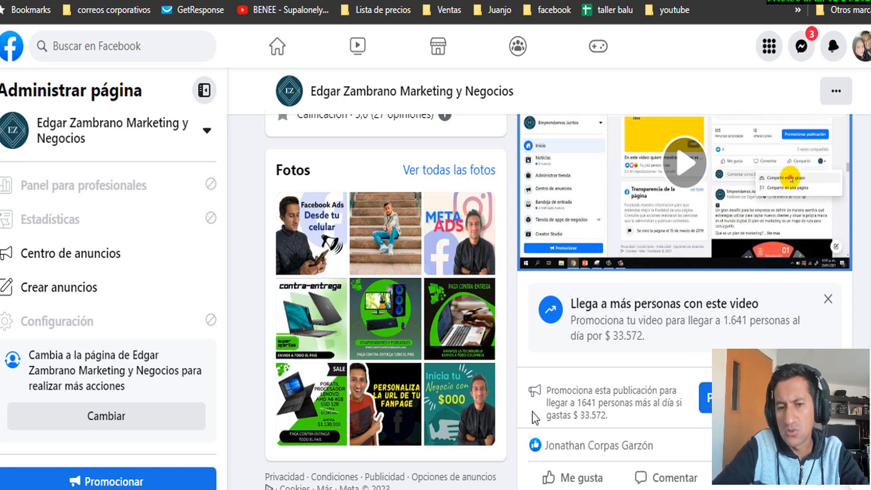
{"action": "scroll", "coordinate": [532, 412], "scroll_direction": "down", "scroll_amount": 4}
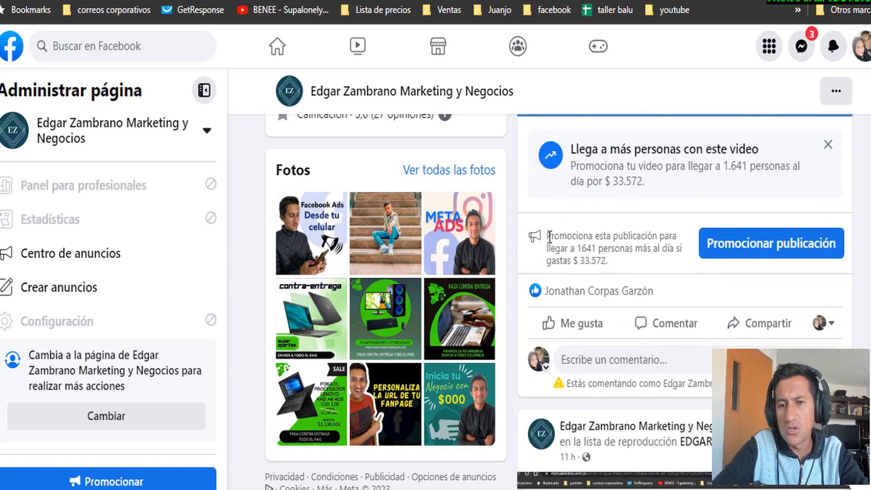
{"action": "left_click_drag", "start_coordinate": [550, 236], "coordinate": [669, 268]}
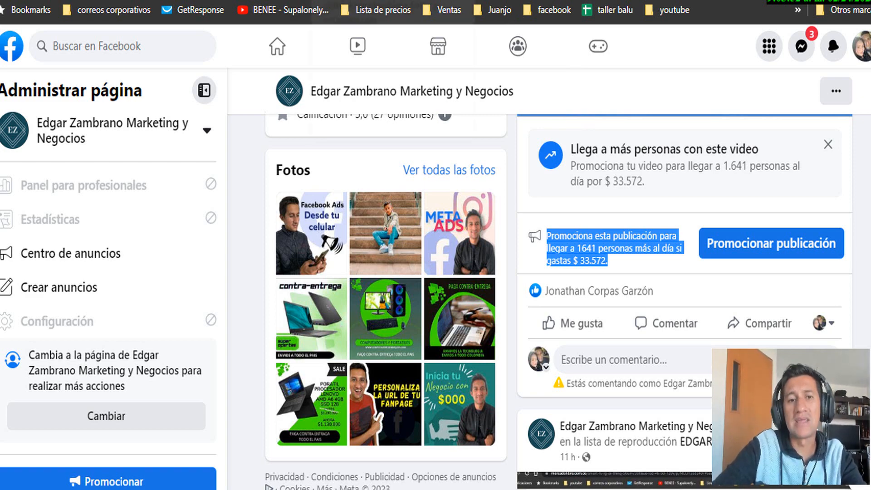
{"action": "left_click", "coordinate": [447, 0]}
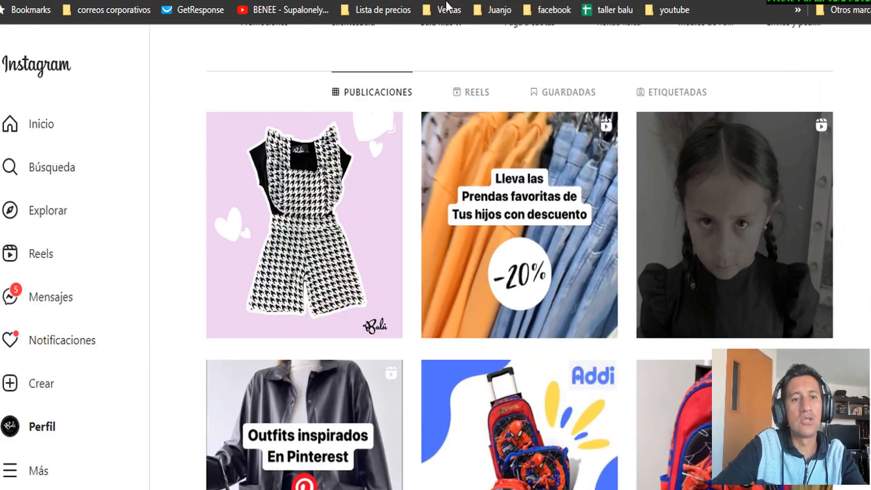
Switch from the Ads Manager tab to the Administrador comercial Business Suite tab
{"action": "left_click", "coordinate": [417, 0]}
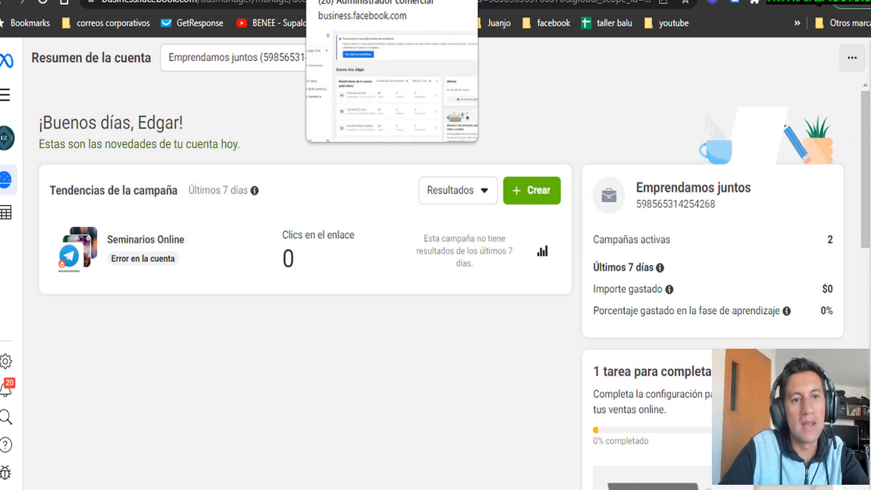
{"action": "left_click", "coordinate": [347, 0]}
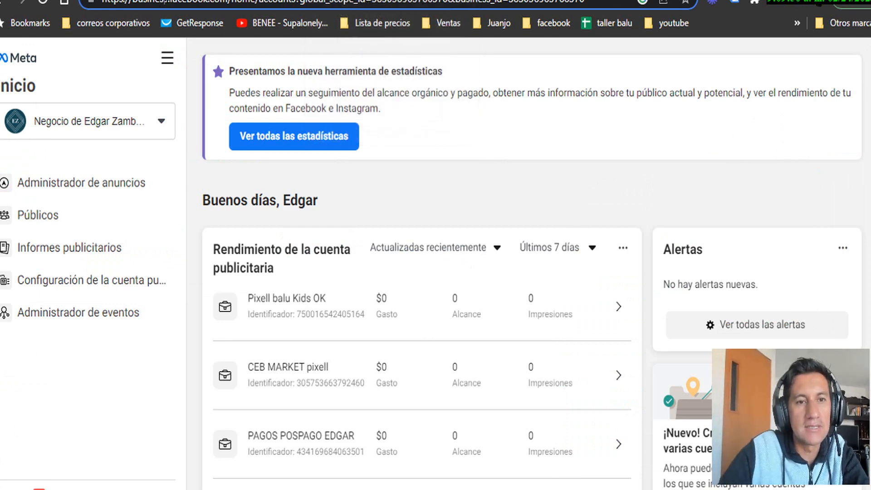
Search Google for 'business facebook' and open the business.facebook.com Meta Business Suite result
{"action": "left_click", "coordinate": [167, 4]}
{"action": "type", "text": "g"}
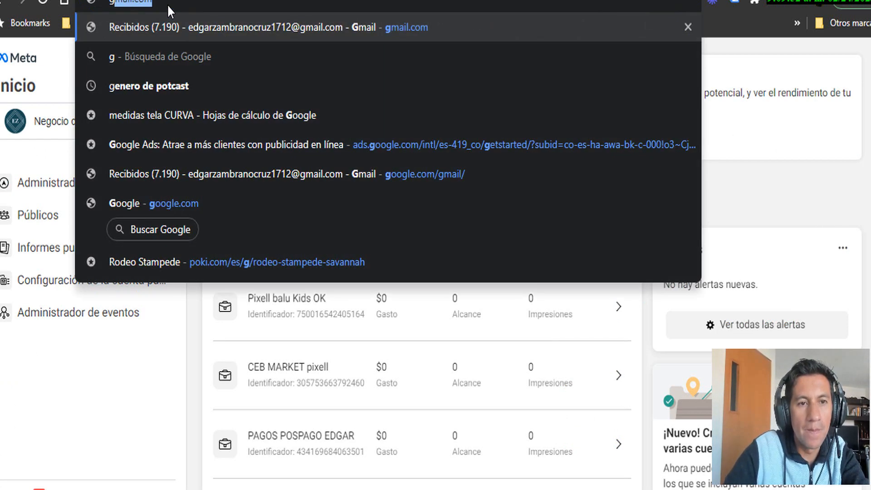
{"action": "left_click", "coordinate": [330, 203]}
{"action": "left_click", "coordinate": [335, 186]}
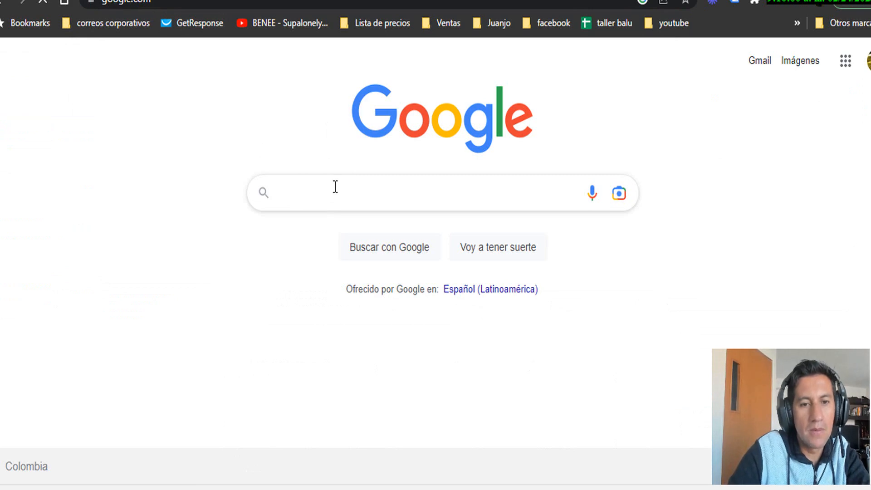
{"action": "type", "text": "bu"}
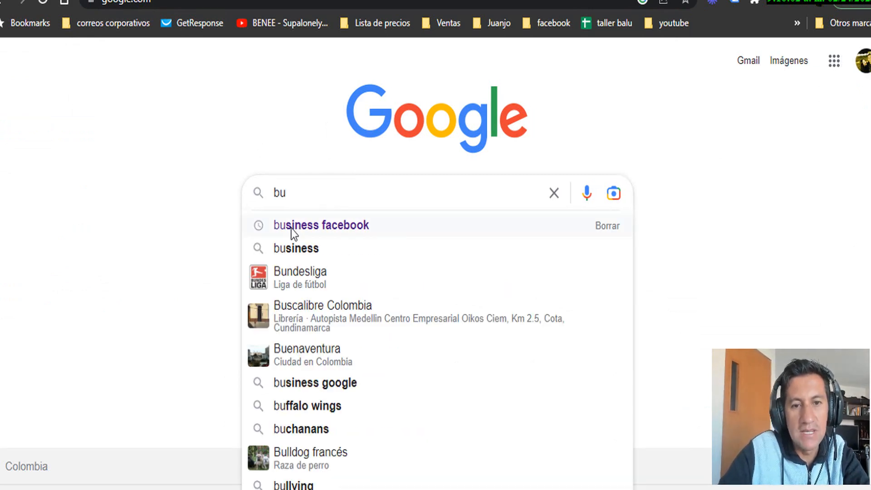
{"action": "left_click", "coordinate": [296, 233]}
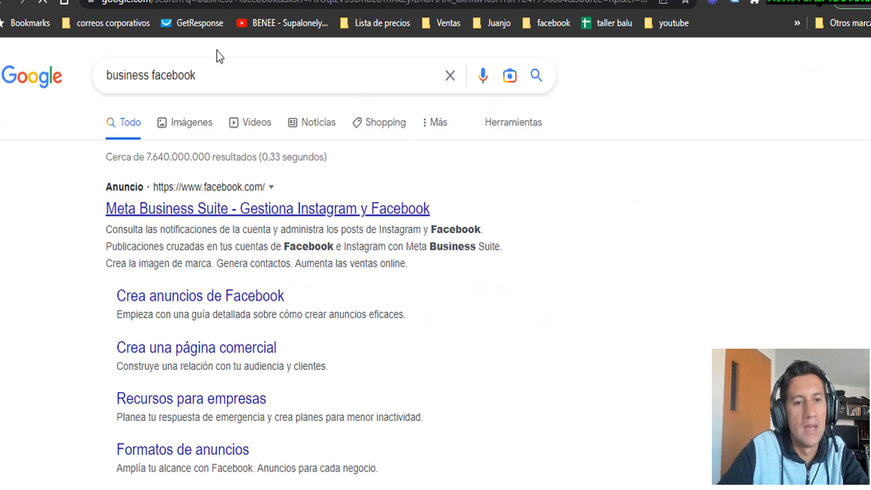
{"action": "scroll", "coordinate": [195, 205], "scroll_direction": "down", "scroll_amount": 2}
{"action": "scroll", "coordinate": [195, 205], "scroll_direction": "down", "scroll_amount": 3}
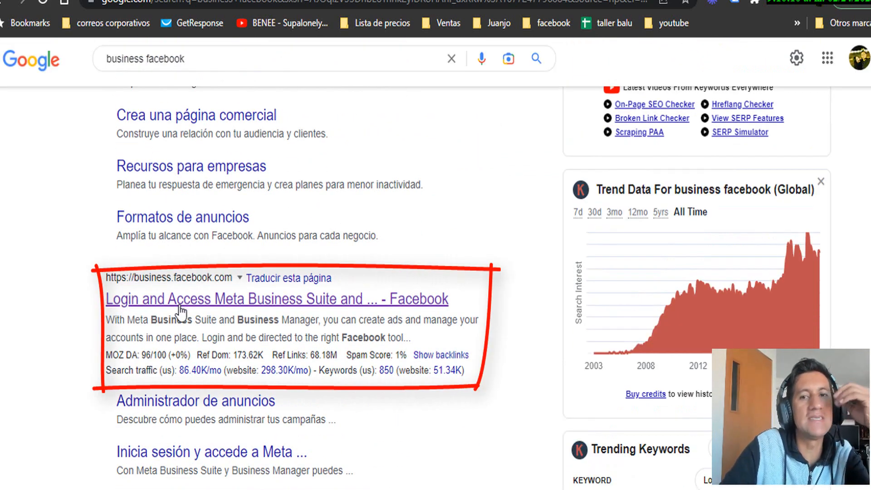
{"action": "left_click", "coordinate": [182, 312]}
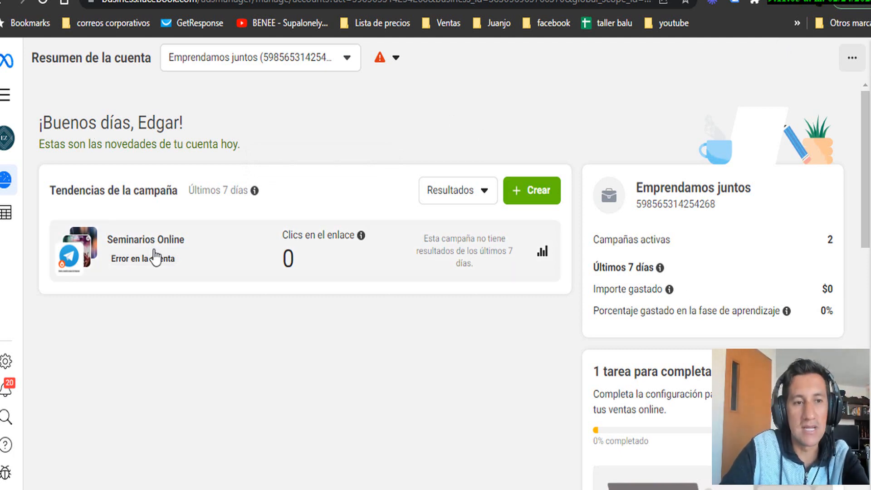
Open Configuración del negocio from the All tools panel
{"action": "left_click", "coordinate": [6, 96]}
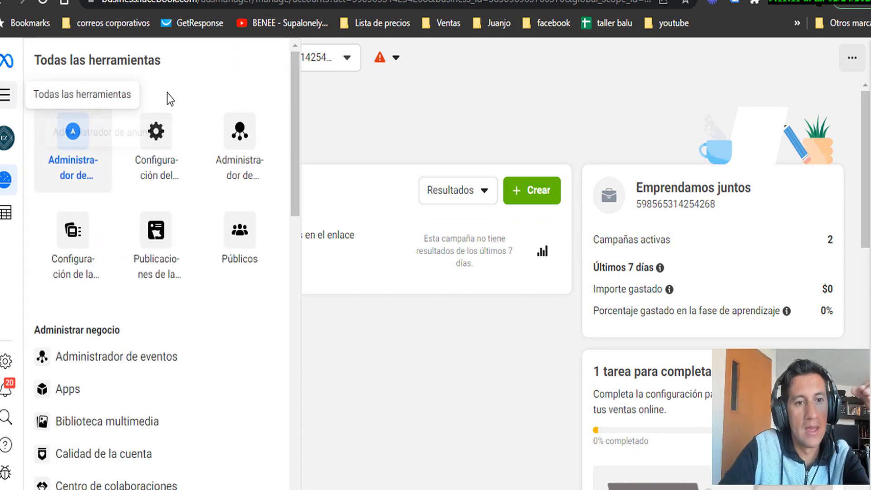
{"action": "left_click", "coordinate": [5, 103]}
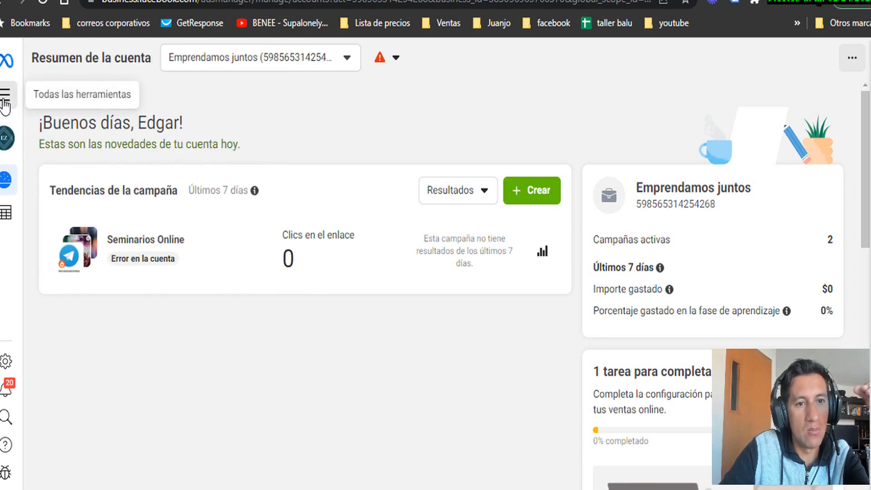
{"action": "left_click", "coordinate": [4, 103]}
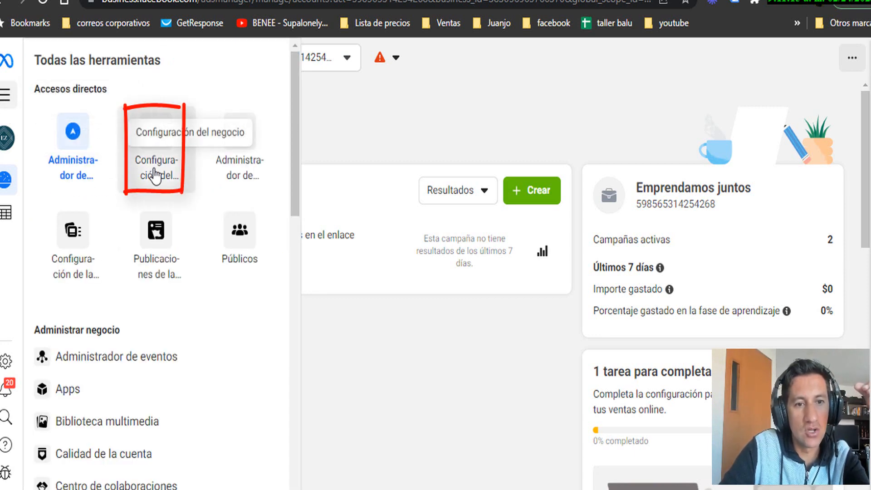
{"action": "left_click", "coordinate": [157, 171]}
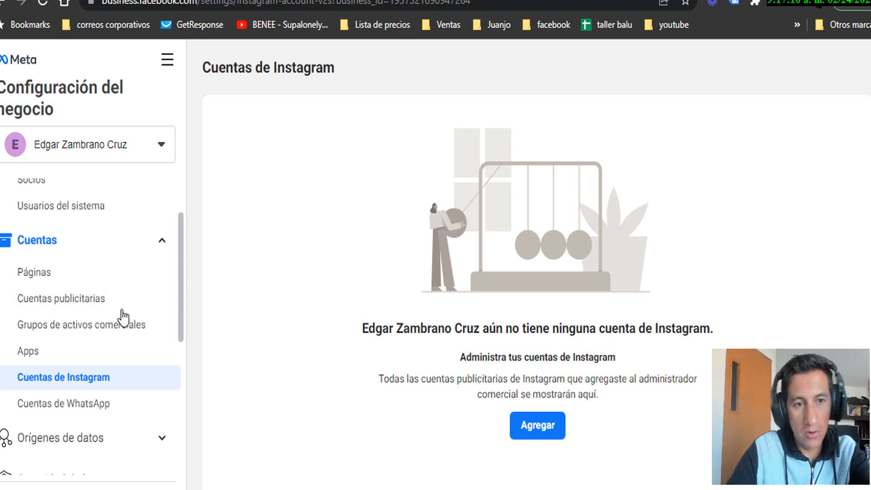
{"action": "left_click", "coordinate": [42, 278]}
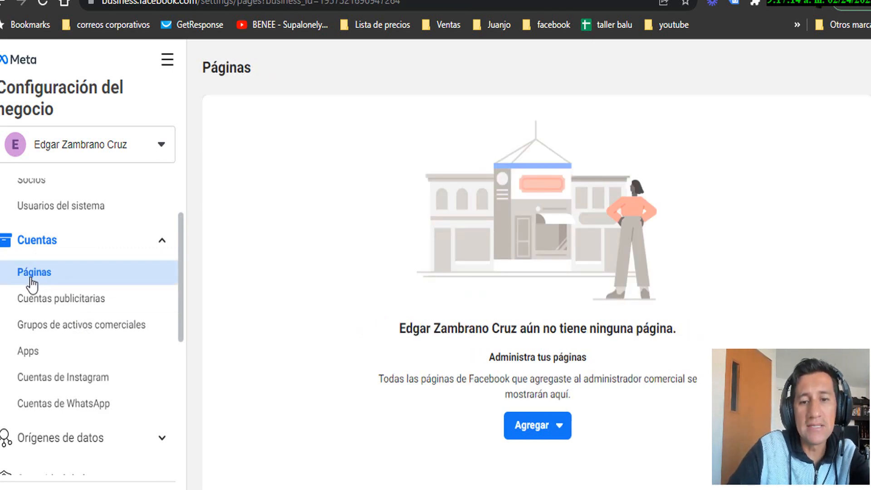
{"action": "left_click", "coordinate": [527, 425]}
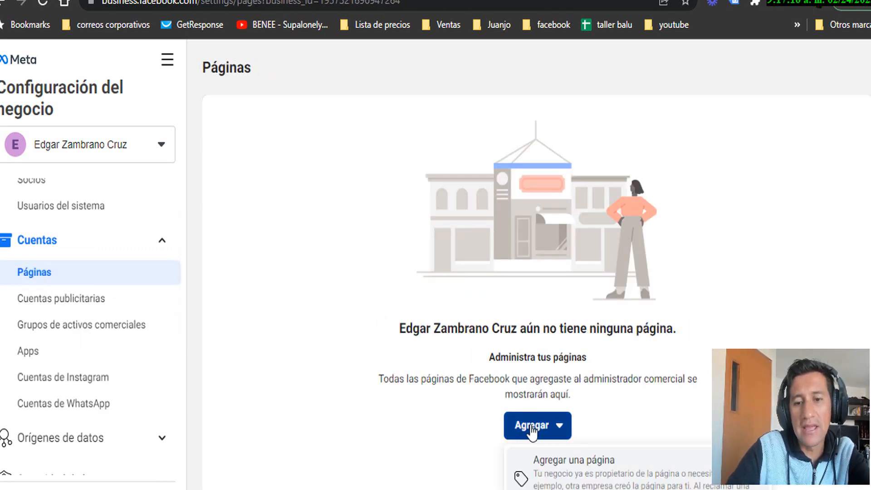
{"action": "left_click", "coordinate": [574, 465]}
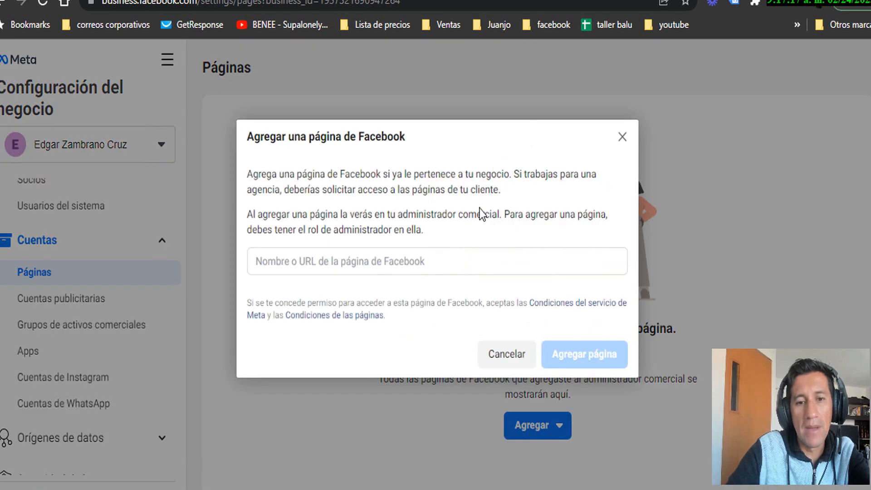
{"action": "left_click", "coordinate": [403, 265]}
{"action": "type", "text": "edgar"}
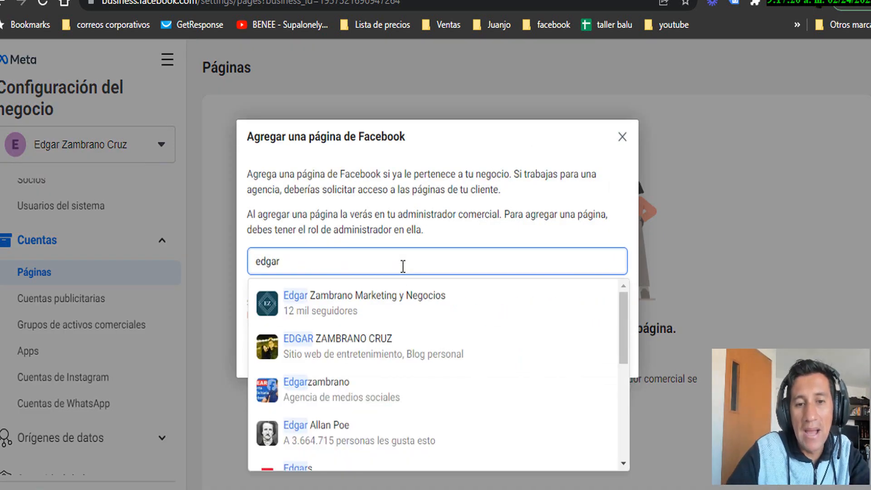
{"action": "left_click", "coordinate": [361, 304]}
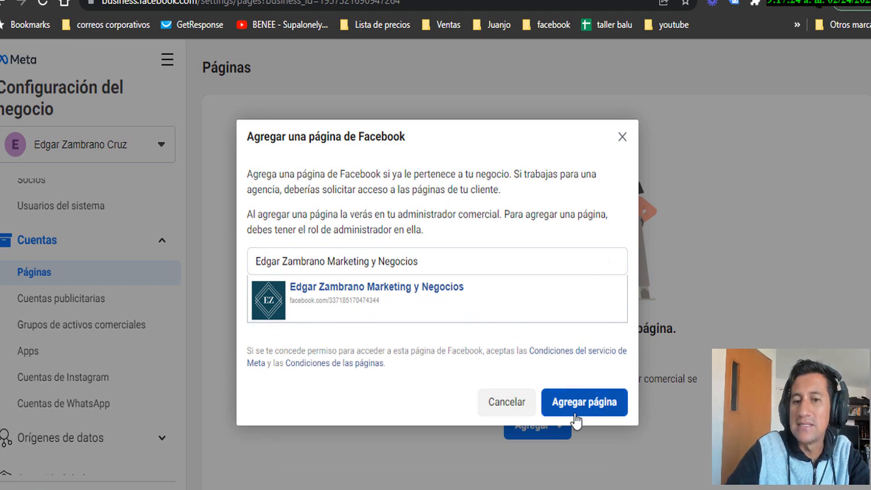
{"action": "left_click", "coordinate": [622, 137]}
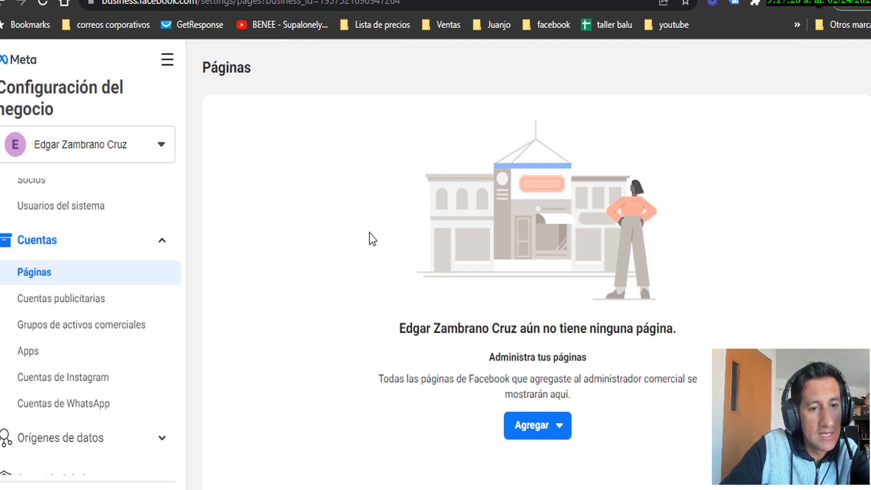
{"action": "left_click", "coordinate": [89, 380]}
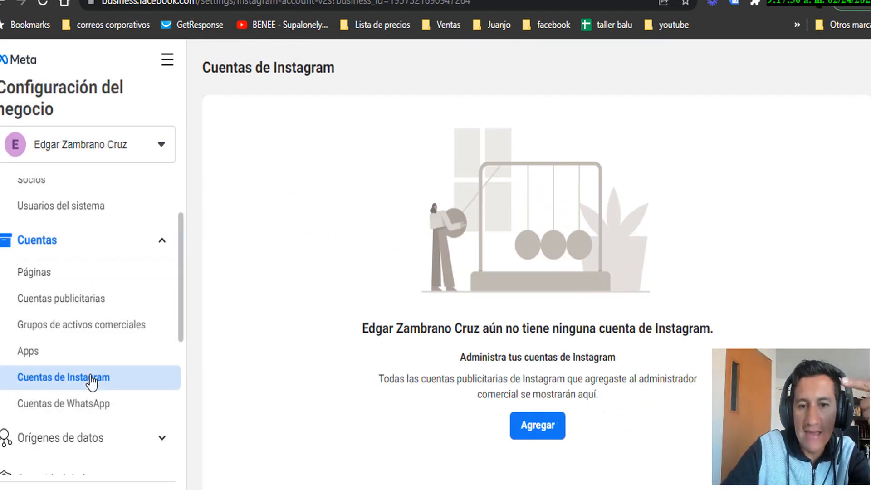
{"action": "left_click", "coordinate": [539, 429]}
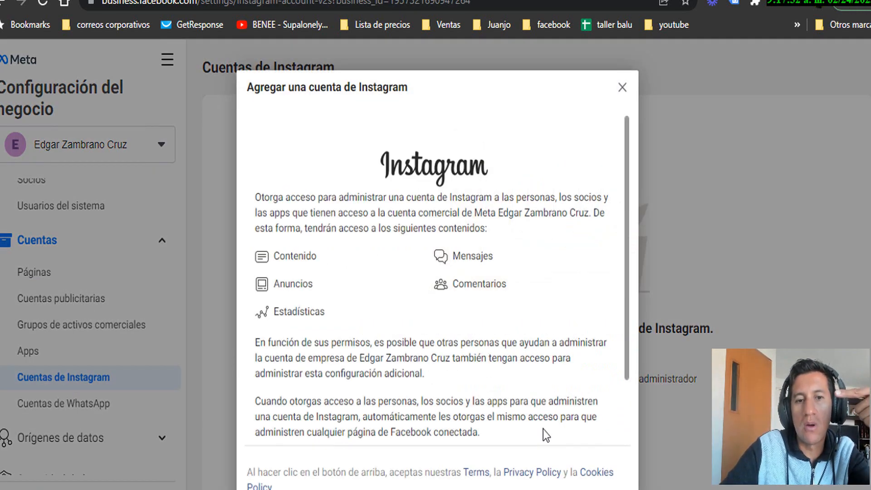
{"action": "scroll", "coordinate": [361, 379], "scroll_direction": "down", "scroll_amount": 2}
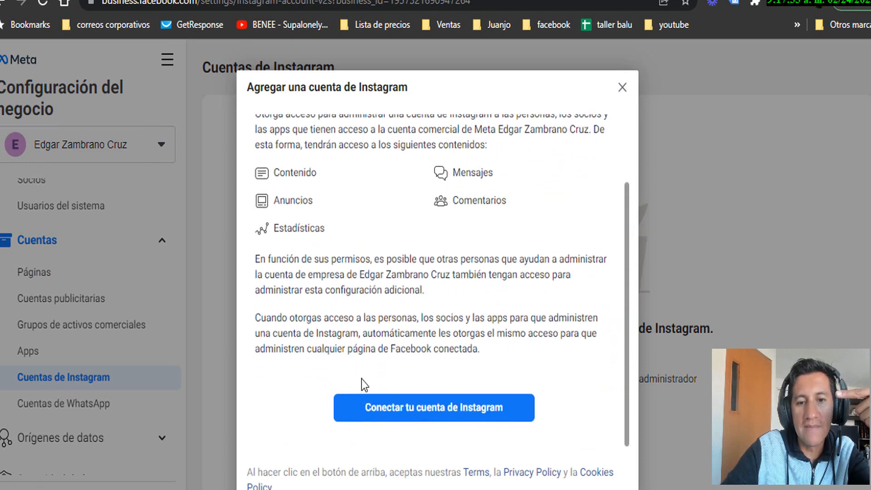
{"action": "left_click", "coordinate": [442, 415]}
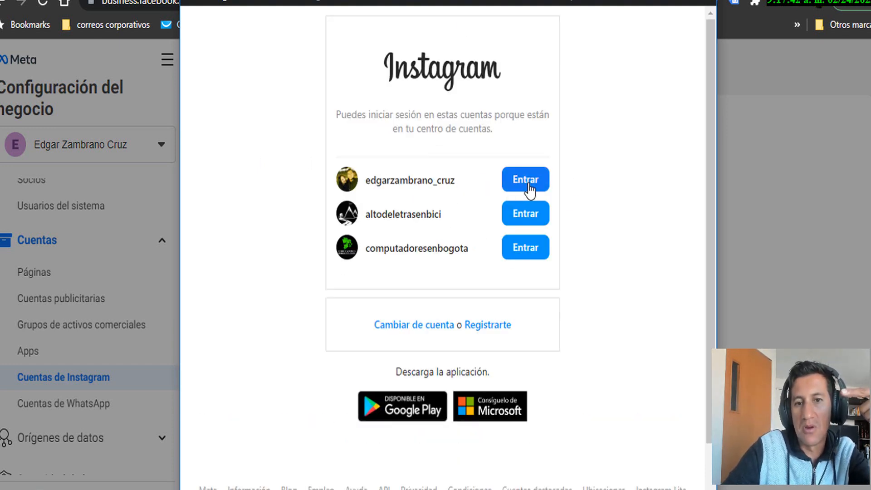
{"action": "left_click", "coordinate": [531, 184]}
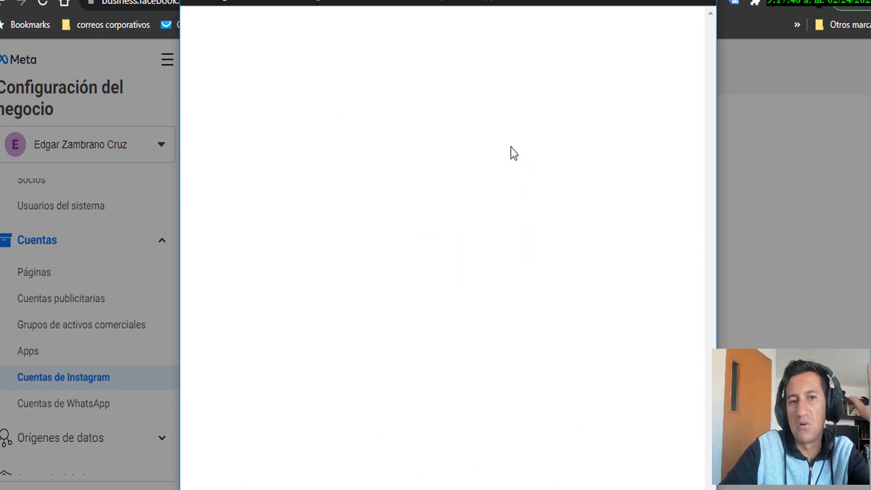
{"action": "left_click", "coordinate": [404, 194]}
{"action": "left_click", "coordinate": [388, 222]}
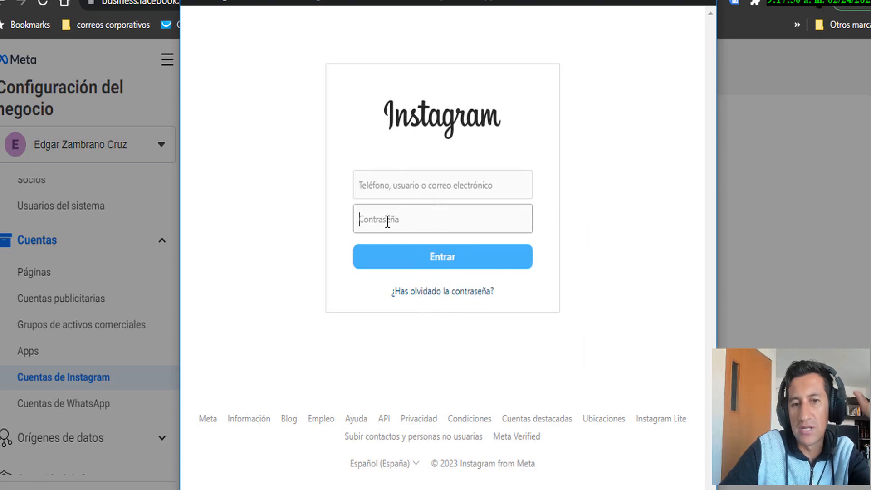
{"action": "left_click", "coordinate": [394, 186]}
{"action": "left_click", "coordinate": [371, 208]}
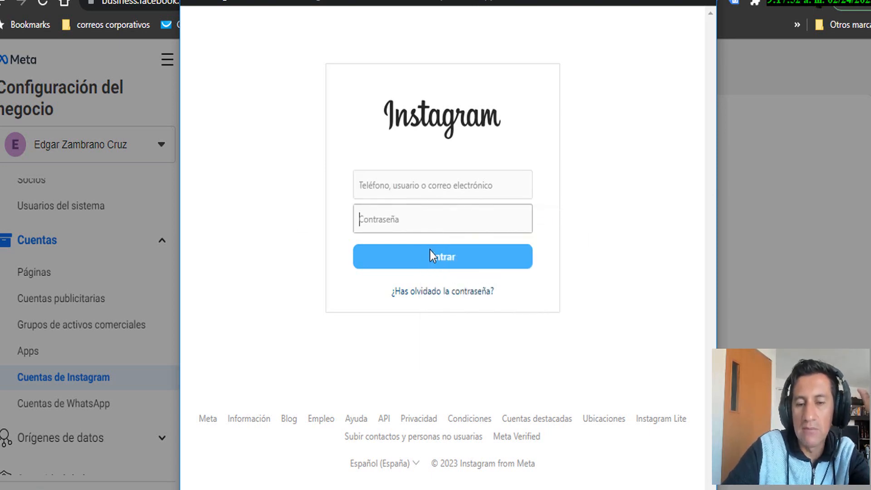
{"action": "left_click", "coordinate": [704, 0]}
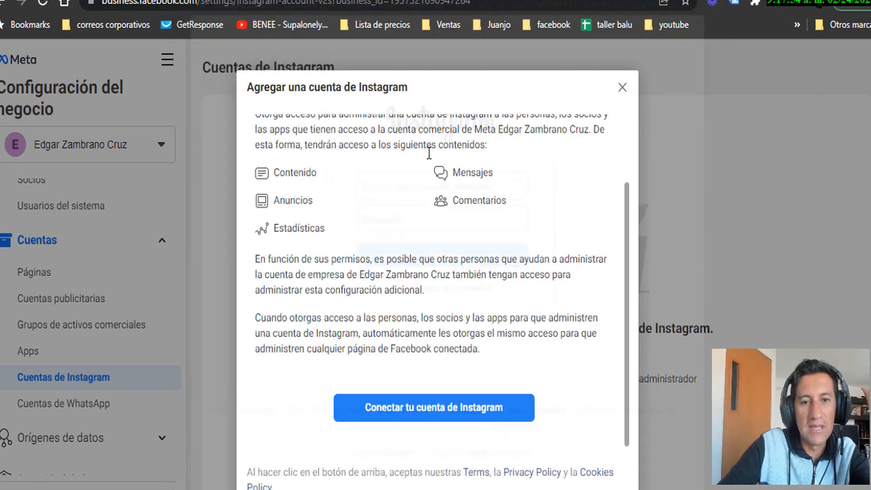
{"action": "left_click", "coordinate": [621, 87]}
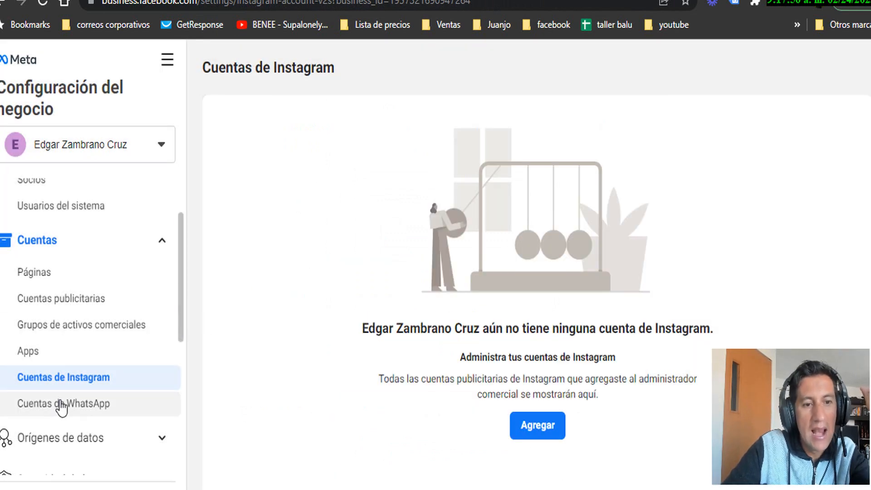
{"action": "scroll", "coordinate": [68, 317], "scroll_direction": "down", "scroll_amount": 3}
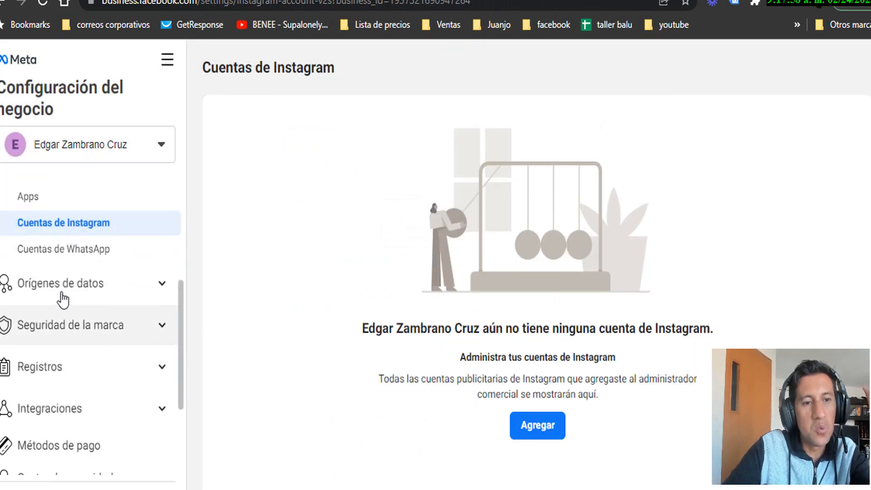
Start adding a WhatsApp Business account with Colombia's country code and a phone number
{"action": "left_click", "coordinate": [75, 262]}
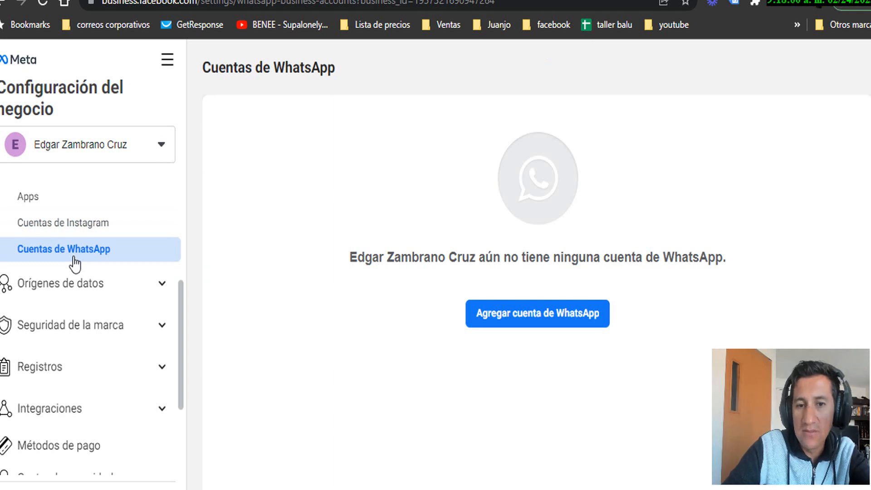
{"action": "left_click", "coordinate": [530, 324]}
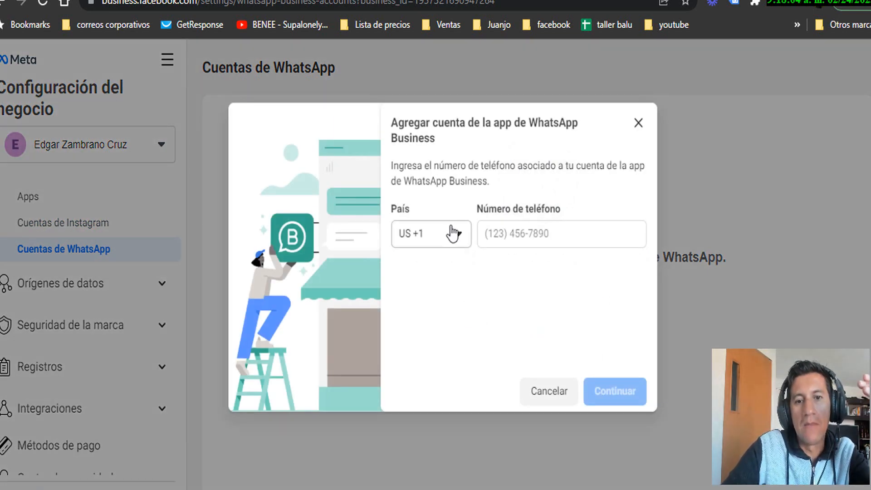
{"action": "left_click", "coordinate": [450, 233]}
{"action": "type", "text": "co"}
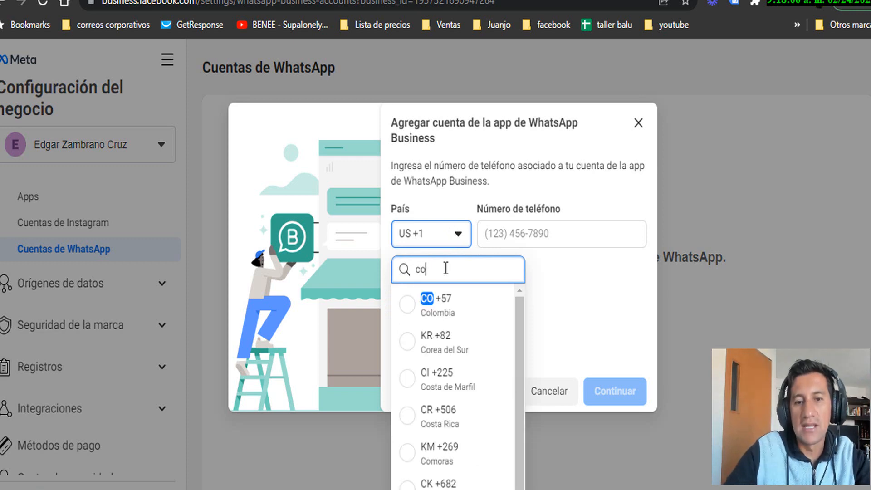
{"action": "left_click", "coordinate": [430, 307]}
{"action": "left_click", "coordinate": [532, 232]}
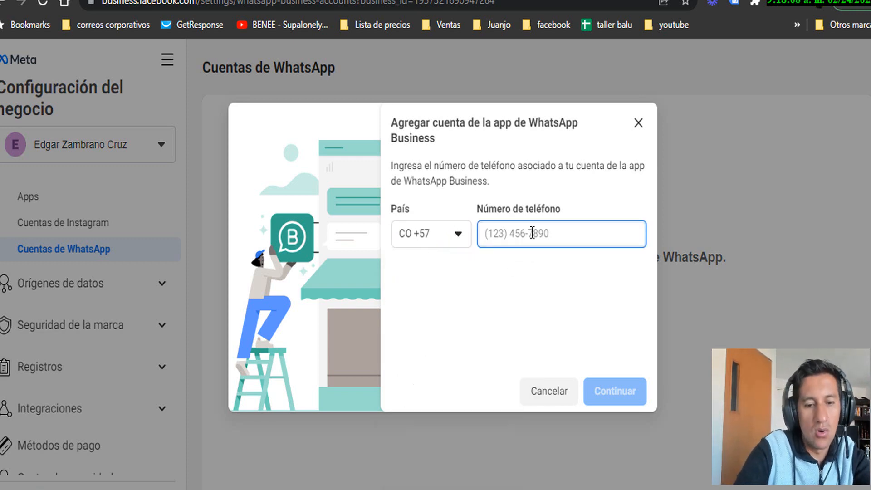
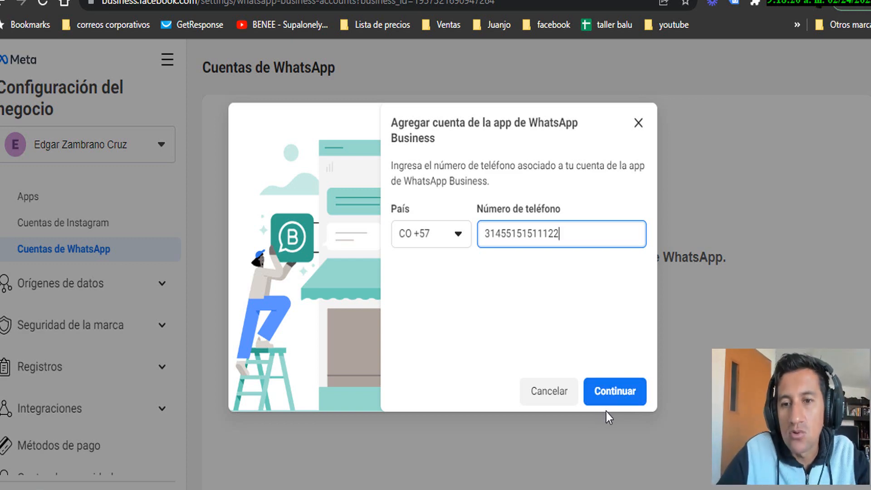
Dismiss the WhatsApp account dialog without adding the number
{"action": "left_click", "coordinate": [639, 122]}
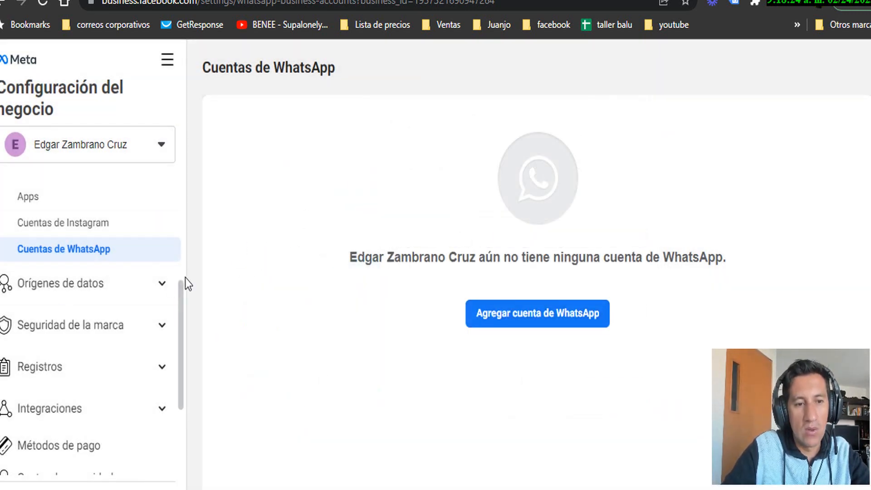
{"action": "scroll", "coordinate": [171, 288], "scroll_direction": "down", "scroll_amount": 4}
{"action": "scroll", "coordinate": [169, 298], "scroll_direction": "up", "scroll_amount": 2}
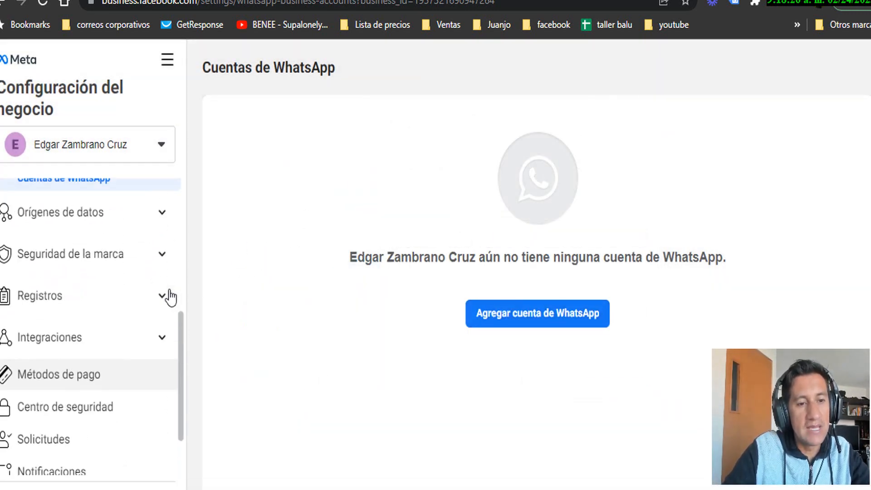
Open the business's Métodos de pago page and start adding a payment method
{"action": "left_click", "coordinate": [58, 386]}
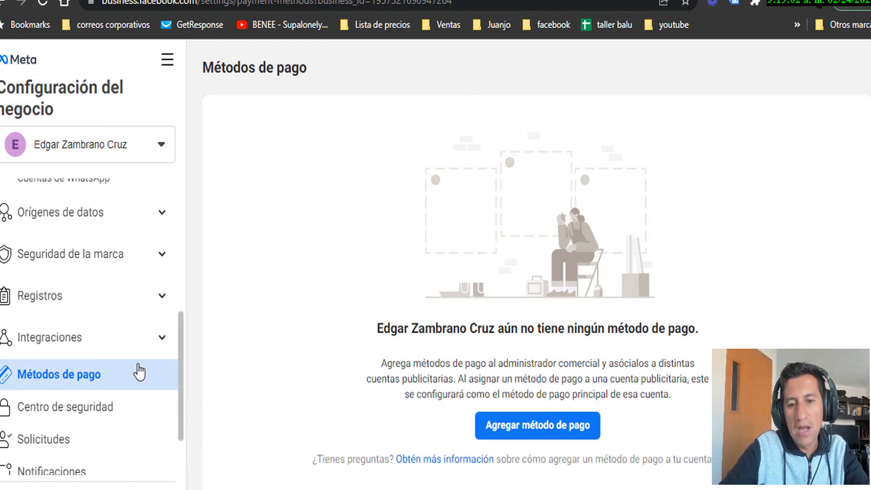
{"action": "left_click", "coordinate": [562, 435]}
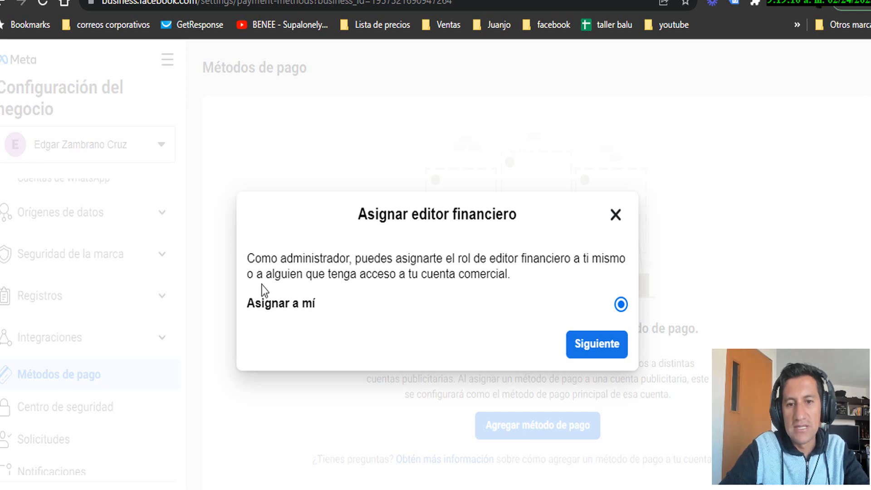
Assign yourself as financial editor and keep Colombia as the payment country
{"action": "left_click", "coordinate": [596, 353]}
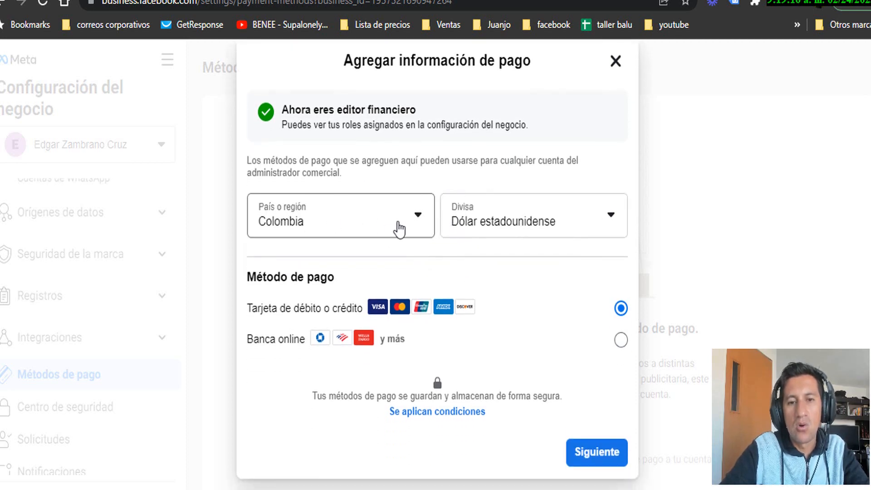
{"action": "left_click", "coordinate": [416, 216]}
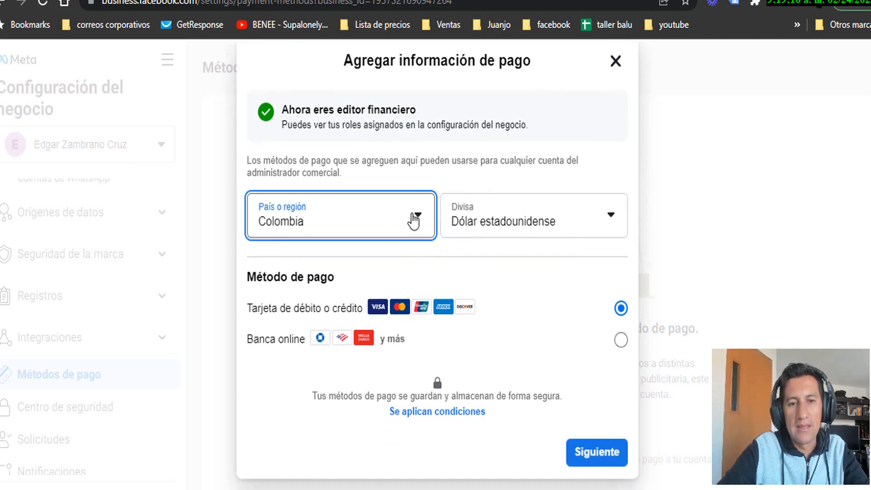
{"action": "left_click", "coordinate": [570, 188]}
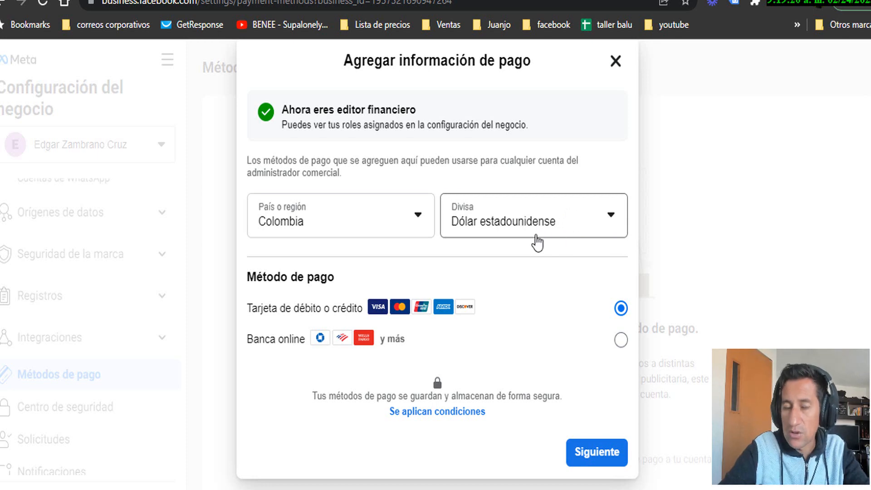
Set the payment currency to Peso colombiano
{"action": "left_click", "coordinate": [559, 231]}
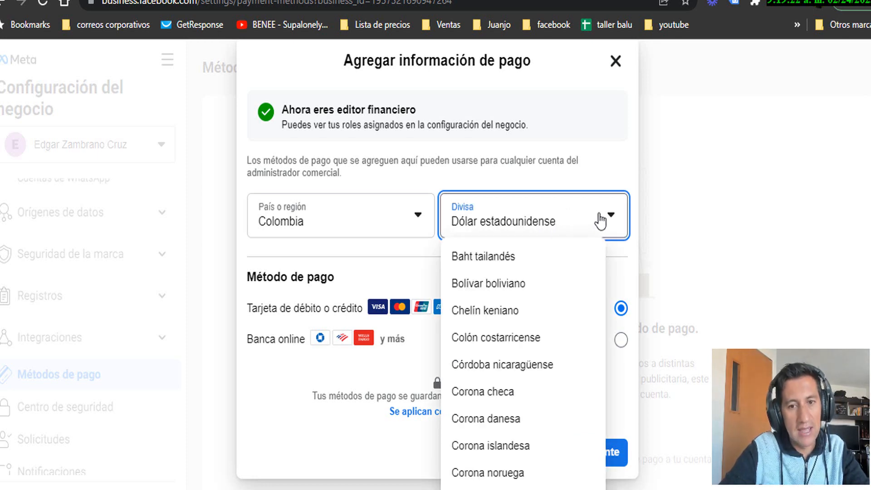
{"action": "left_click", "coordinate": [550, 145]}
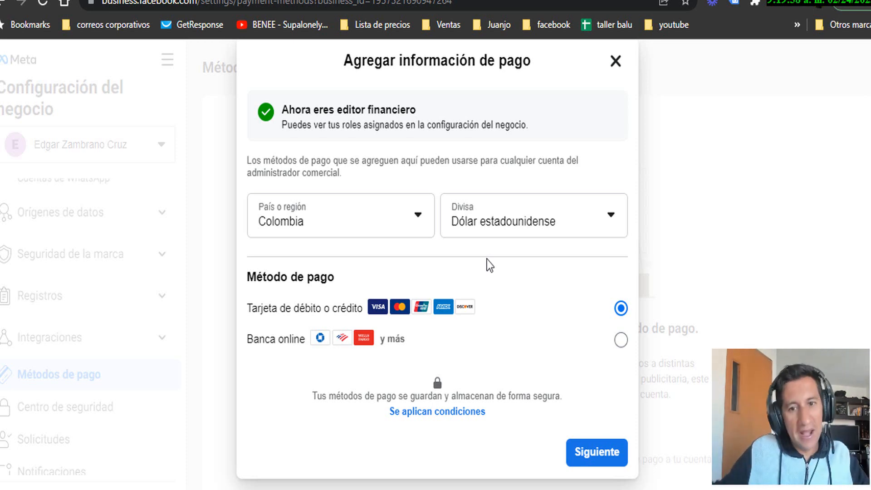
{"action": "left_click", "coordinate": [548, 229]}
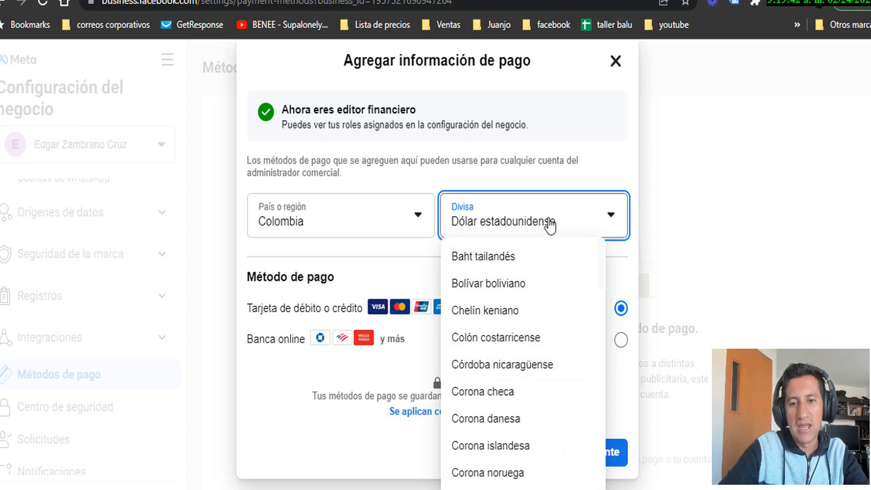
{"action": "scroll", "coordinate": [453, 438], "scroll_direction": "down", "scroll_amount": 10}
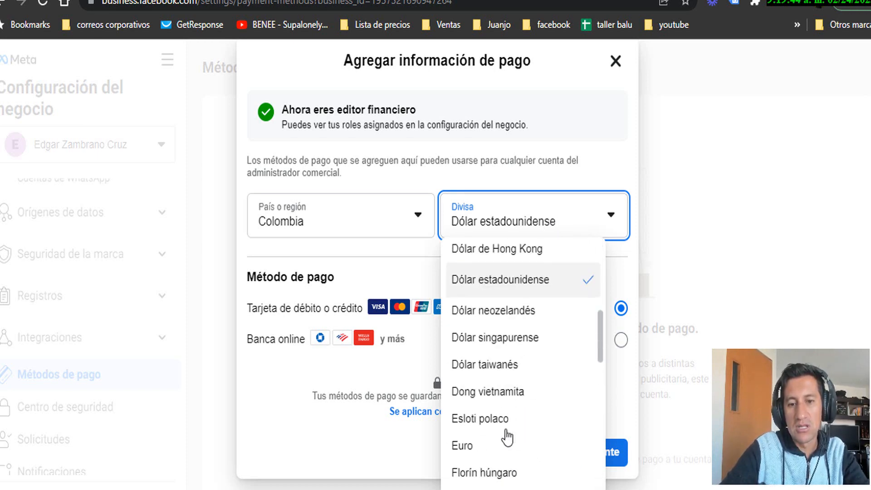
{"action": "scroll", "coordinate": [507, 437], "scroll_direction": "down", "scroll_amount": 10}
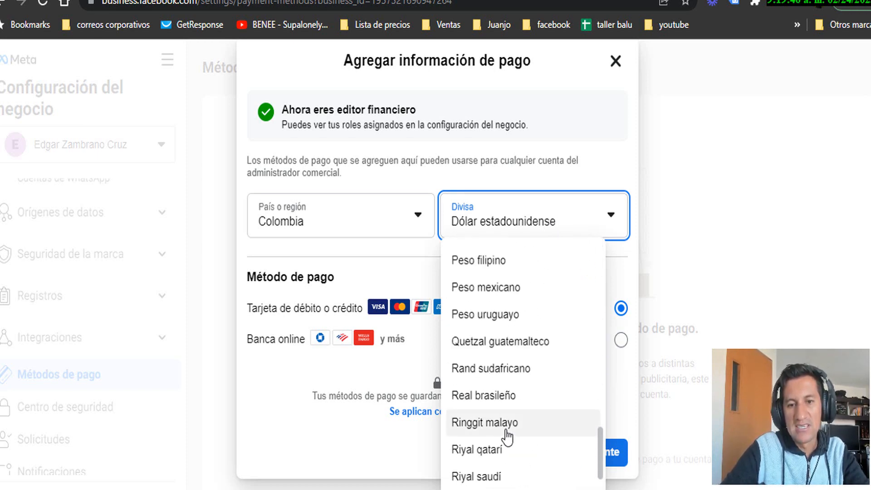
{"action": "scroll", "coordinate": [507, 437], "scroll_direction": "up", "scroll_amount": 2}
{"action": "left_click", "coordinate": [532, 312]}
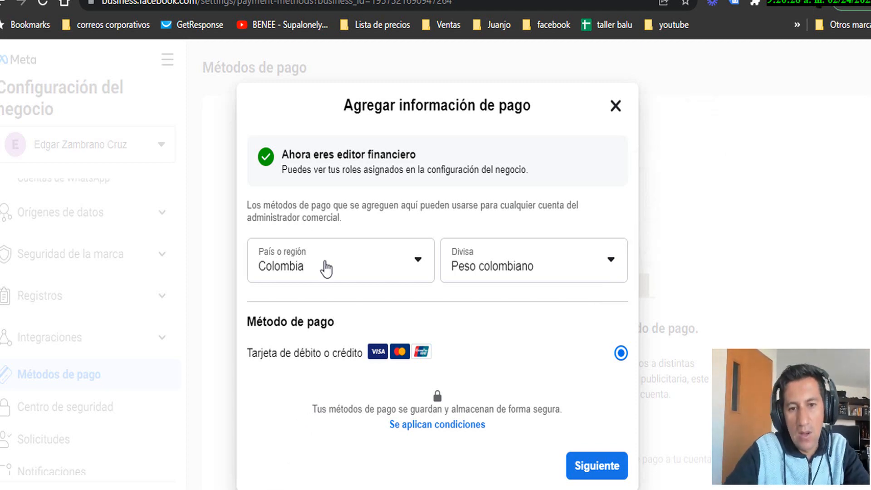
Look through the card name, number, expiry and security code fields, then close the card form unsaved
{"action": "left_click", "coordinate": [595, 465]}
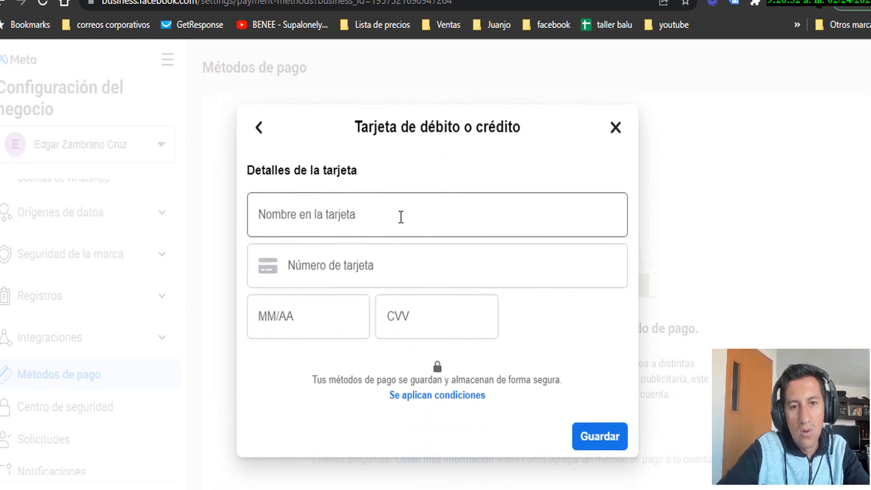
{"action": "left_click", "coordinate": [370, 210]}
{"action": "left_click", "coordinate": [322, 277]}
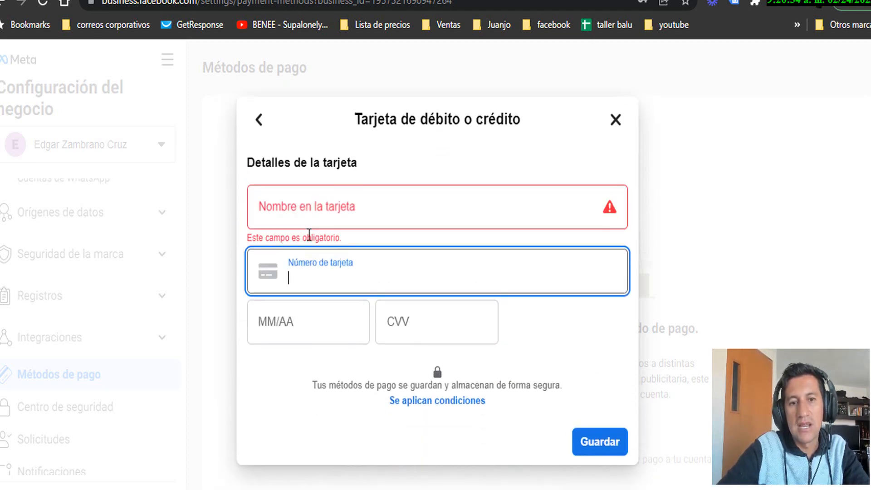
{"action": "left_click", "coordinate": [317, 214]}
{"action": "left_click", "coordinate": [324, 258]}
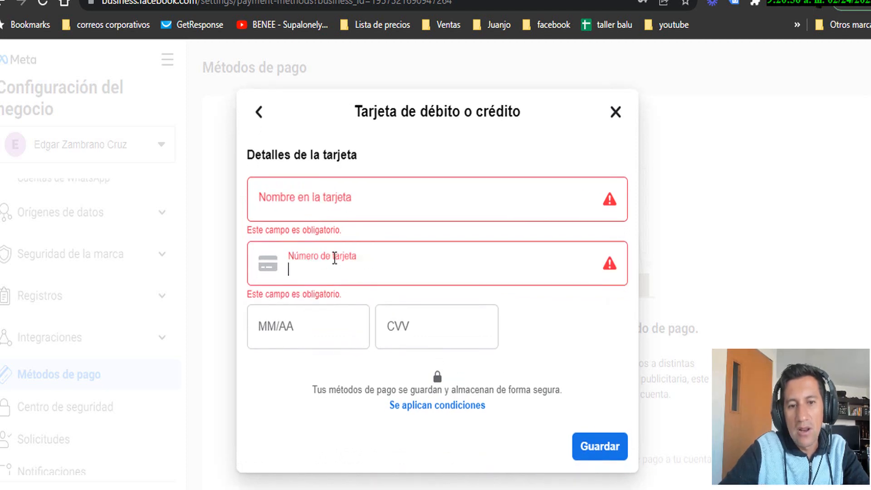
{"action": "left_click", "coordinate": [365, 330]}
{"action": "left_click", "coordinate": [448, 335]}
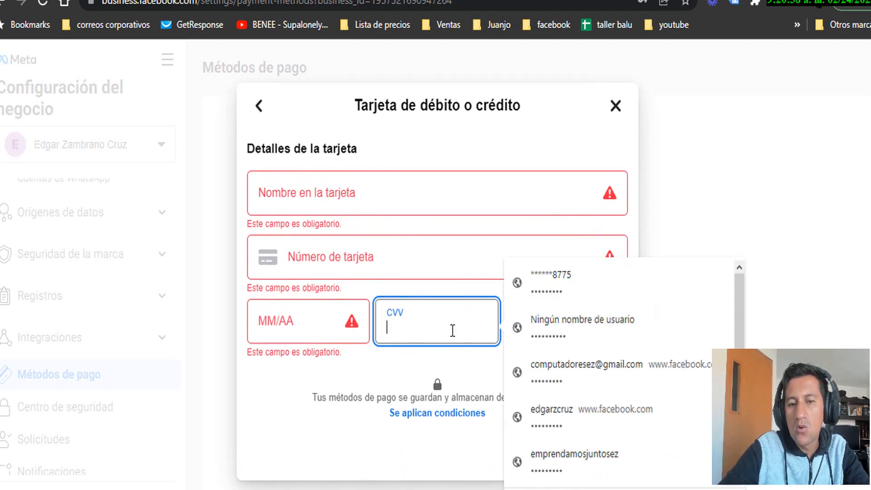
{"action": "left_click", "coordinate": [328, 426]}
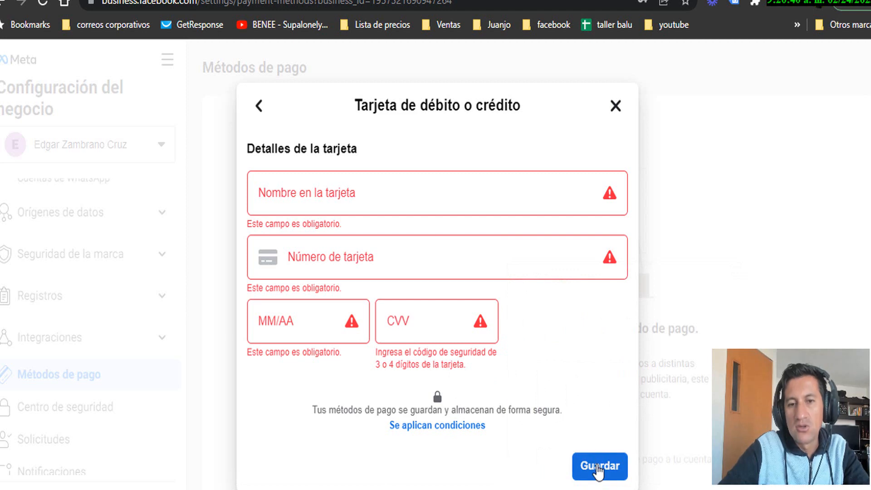
{"action": "left_click", "coordinate": [615, 107]}
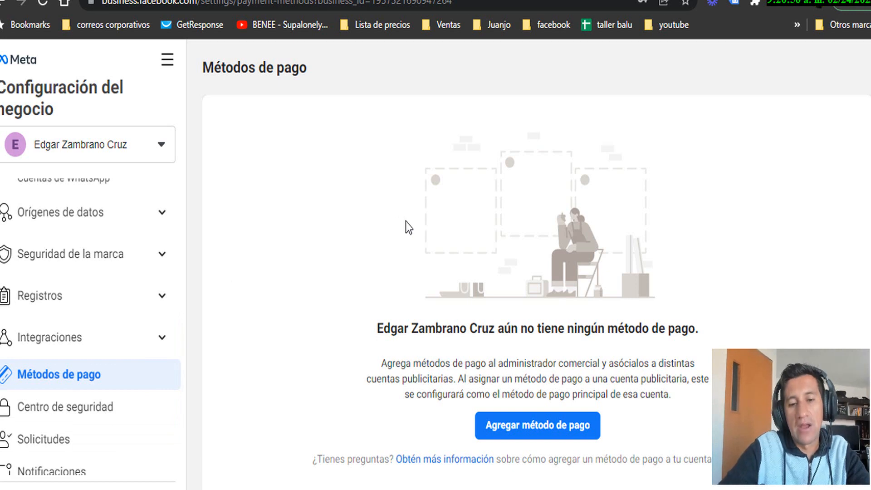
Switch to the other business portfolio from the business selector
{"action": "scroll", "coordinate": [120, 262], "scroll_direction": "up", "scroll_amount": 2}
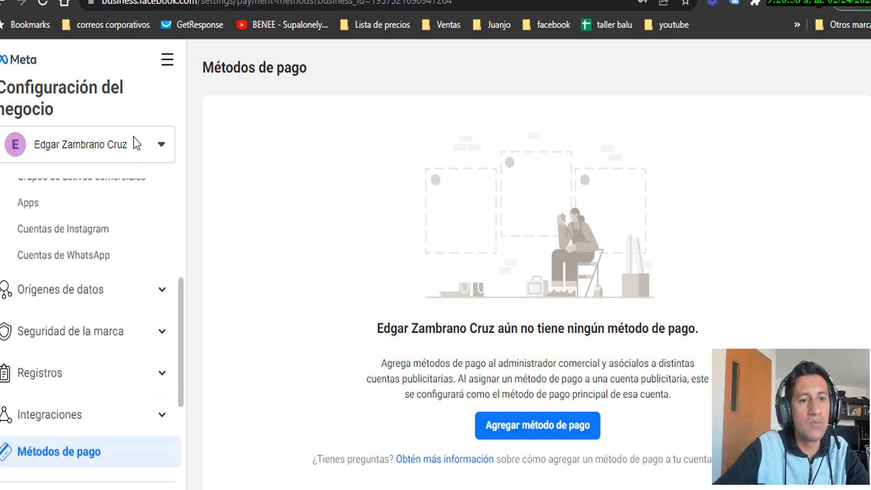
{"action": "left_click", "coordinate": [134, 137]}
{"action": "scroll", "coordinate": [43, 401], "scroll_direction": "down", "scroll_amount": 1}
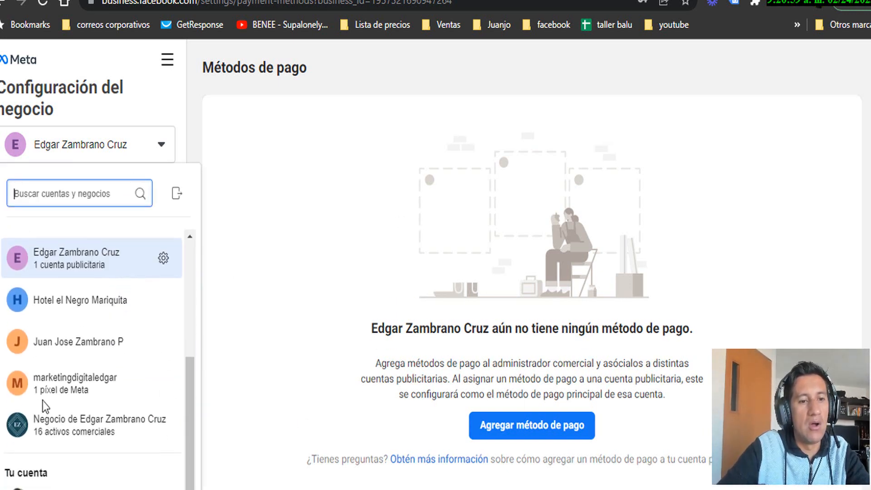
{"action": "left_click", "coordinate": [61, 439]}
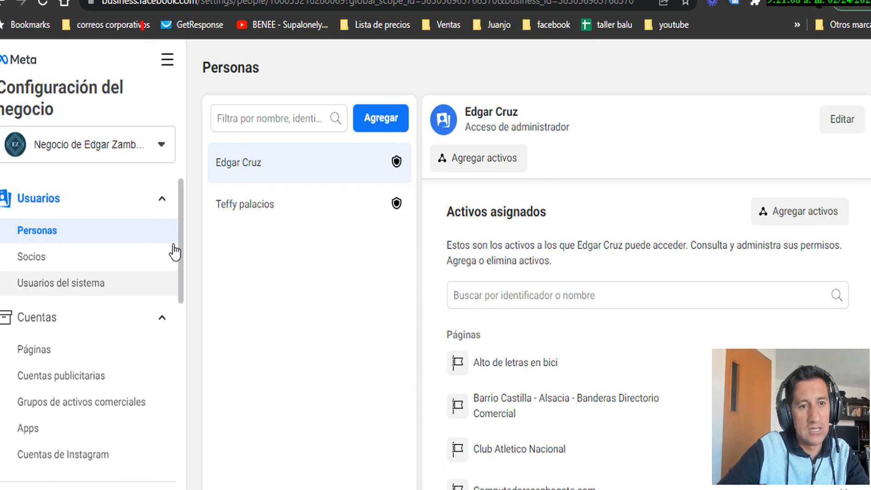
Open Ads Manager from the Todas las herramientas menu
{"action": "left_click", "coordinate": [167, 68]}
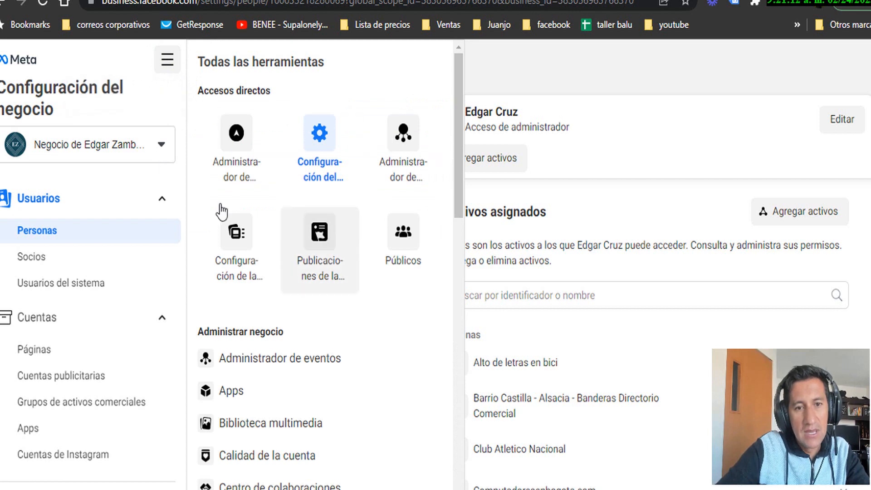
{"action": "scroll", "coordinate": [234, 236], "scroll_direction": "down", "scroll_amount": 2}
{"action": "scroll", "coordinate": [250, 239], "scroll_direction": "up", "scroll_amount": 2}
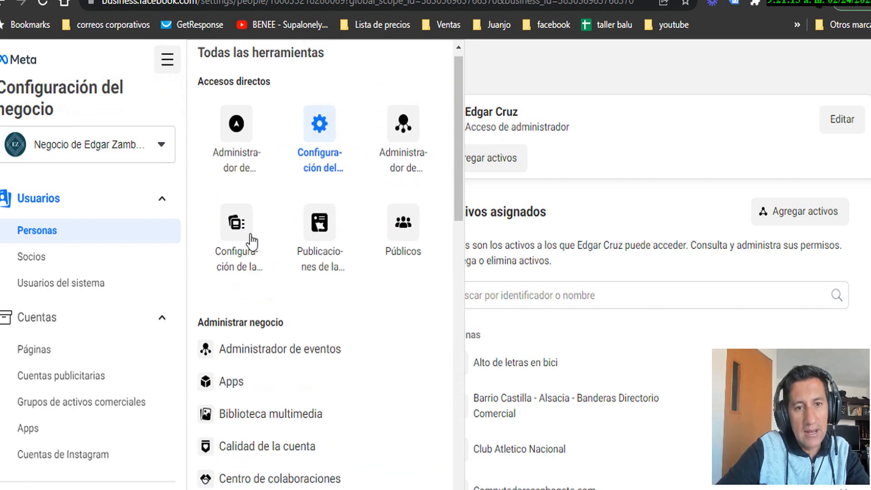
{"action": "left_click", "coordinate": [243, 159]}
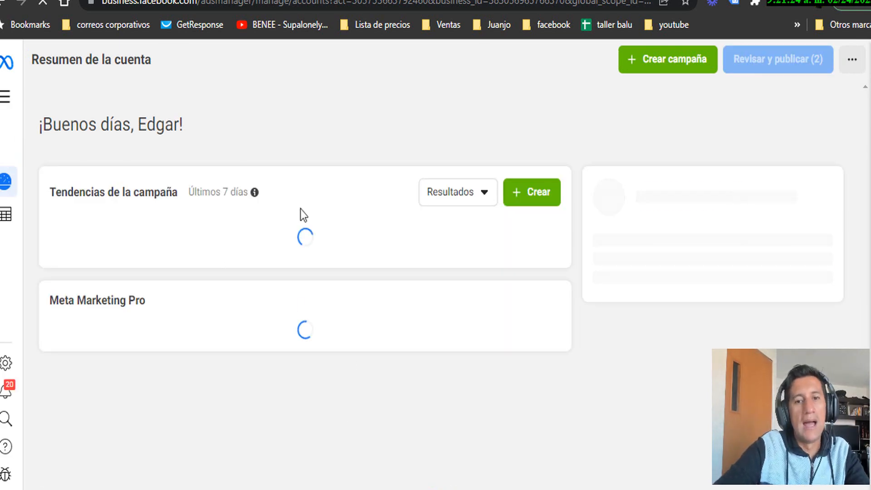
Switch to the Pixell balu Kids OK ad account and scroll to its draft 'campaña de prueba'
{"action": "left_click", "coordinate": [288, 56]}
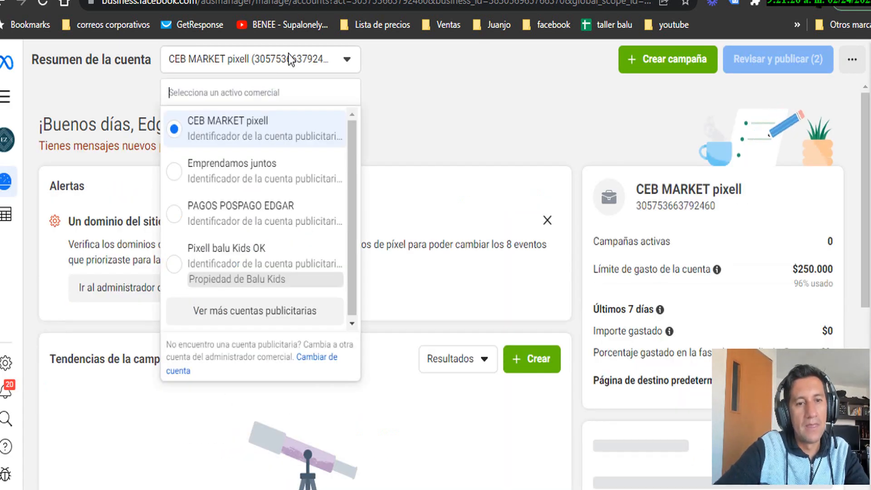
{"action": "left_click", "coordinate": [208, 256]}
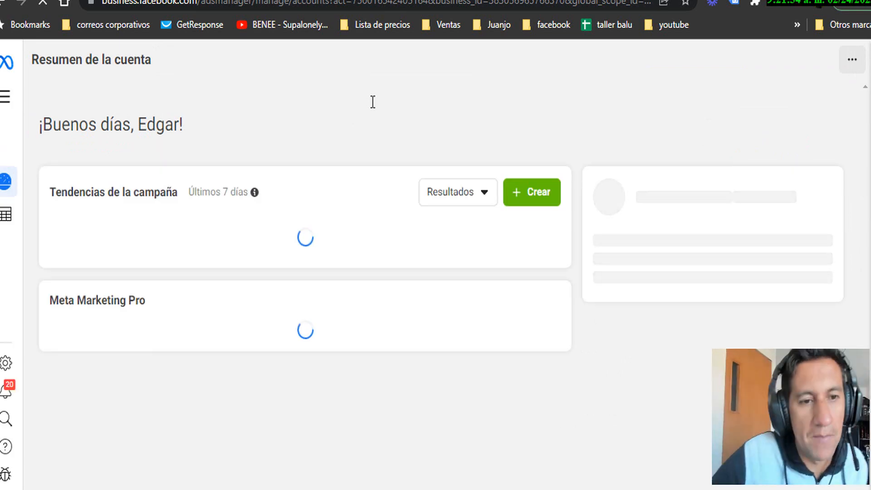
{"action": "scroll", "coordinate": [198, 161], "scroll_direction": "down", "scroll_amount": 3}
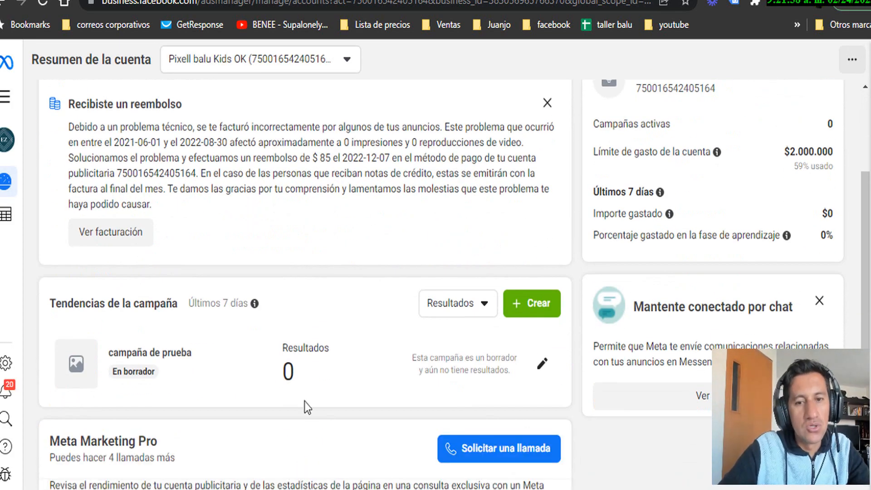
{"action": "scroll", "coordinate": [304, 401], "scroll_direction": "down", "scroll_amount": 1}
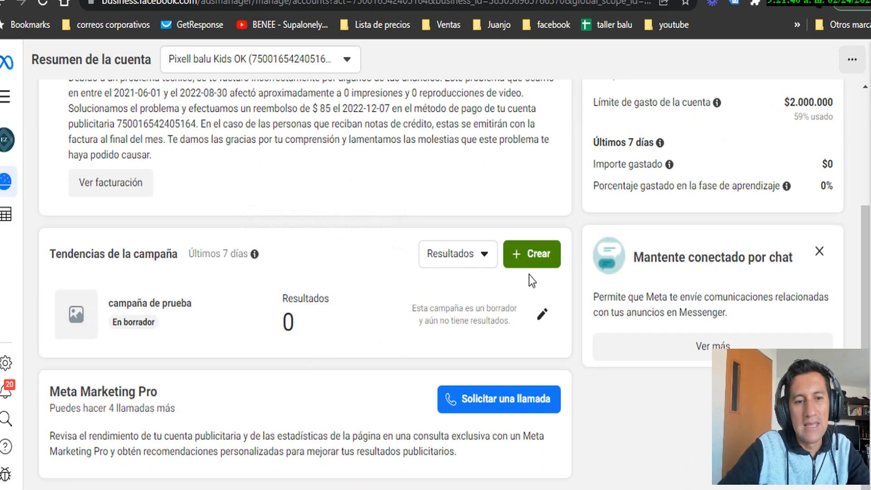
Start a new campaign with Crear and keep Subasta as the purchase type
{"action": "left_click", "coordinate": [530, 264]}
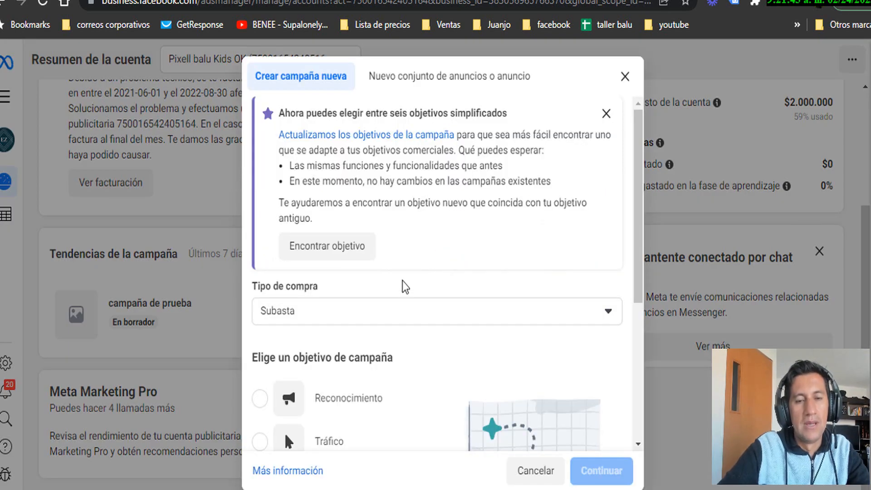
{"action": "scroll", "coordinate": [412, 308], "scroll_direction": "down", "scroll_amount": 5}
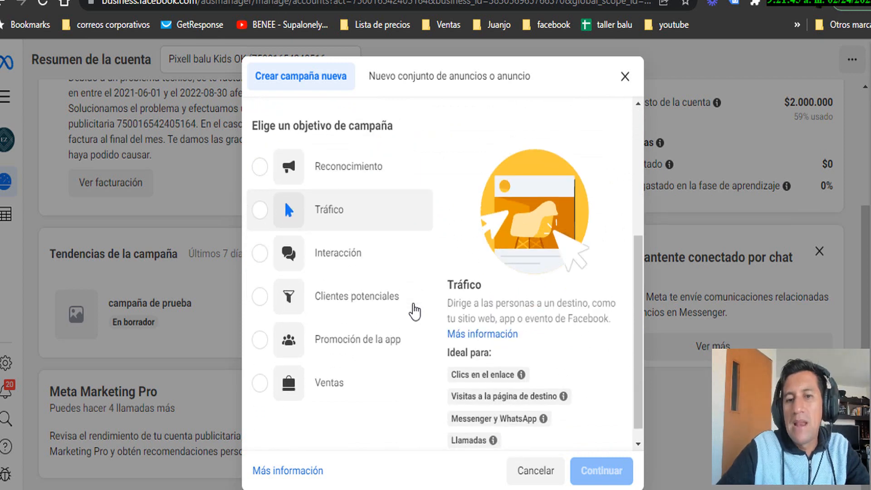
{"action": "scroll", "coordinate": [423, 298], "scroll_direction": "up", "scroll_amount": 4}
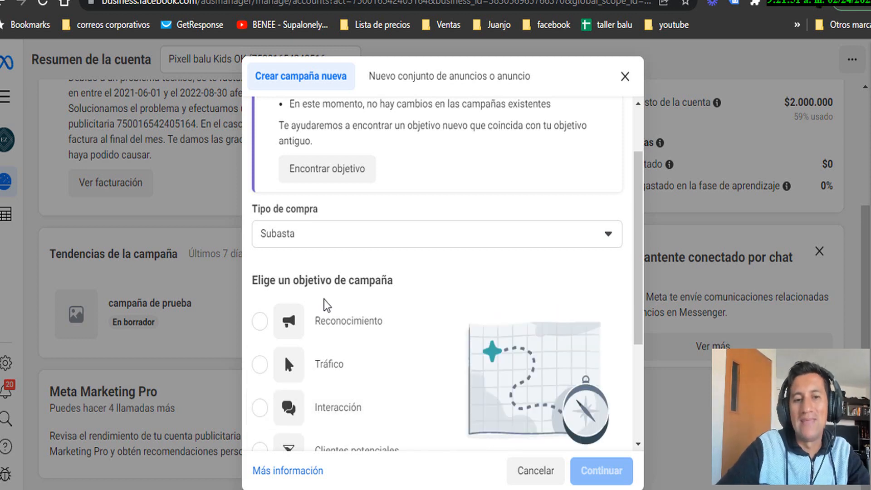
{"action": "scroll", "coordinate": [324, 306], "scroll_direction": "down", "scroll_amount": 2}
{"action": "scroll", "coordinate": [320, 313], "scroll_direction": "down", "scroll_amount": 2}
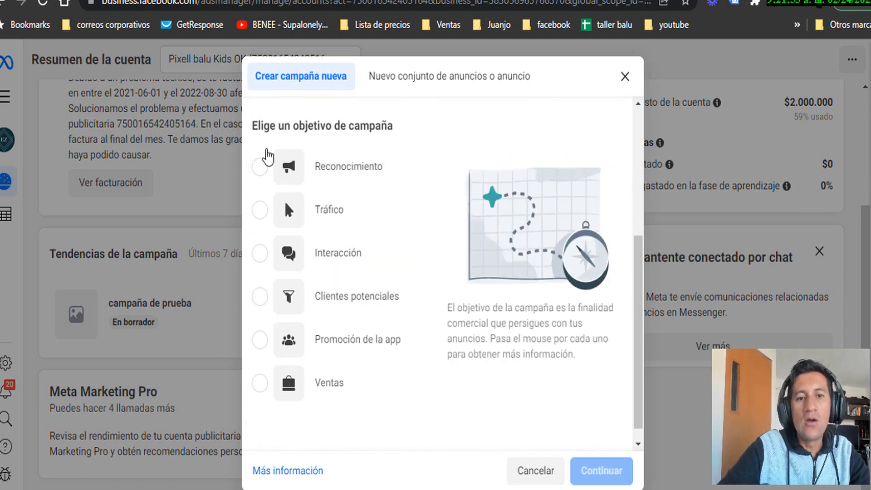
{"action": "scroll", "coordinate": [273, 149], "scroll_direction": "up", "scroll_amount": 2}
{"action": "left_click", "coordinate": [313, 166]}
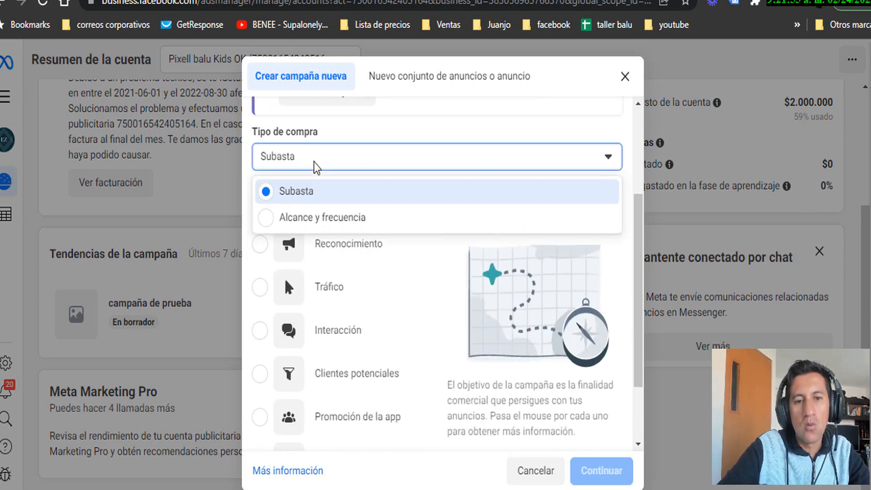
{"action": "left_click", "coordinate": [316, 169]}
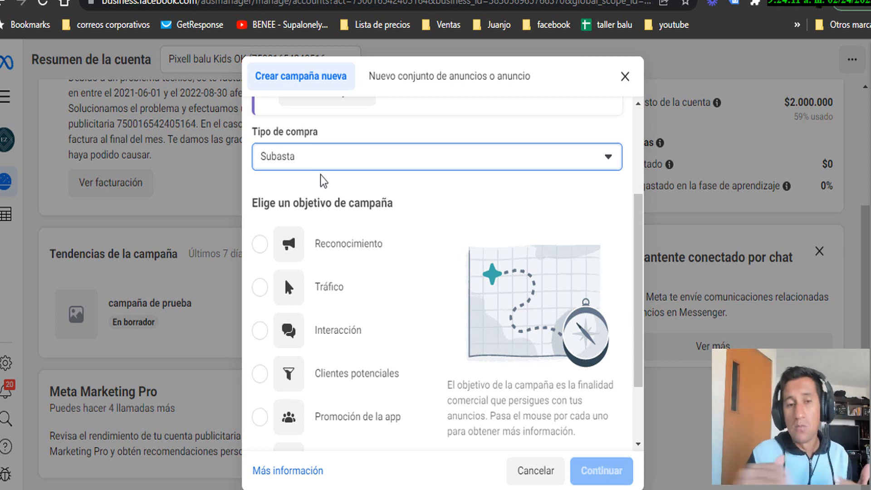
{"action": "mouse_move", "coordinate": [405, 277]}
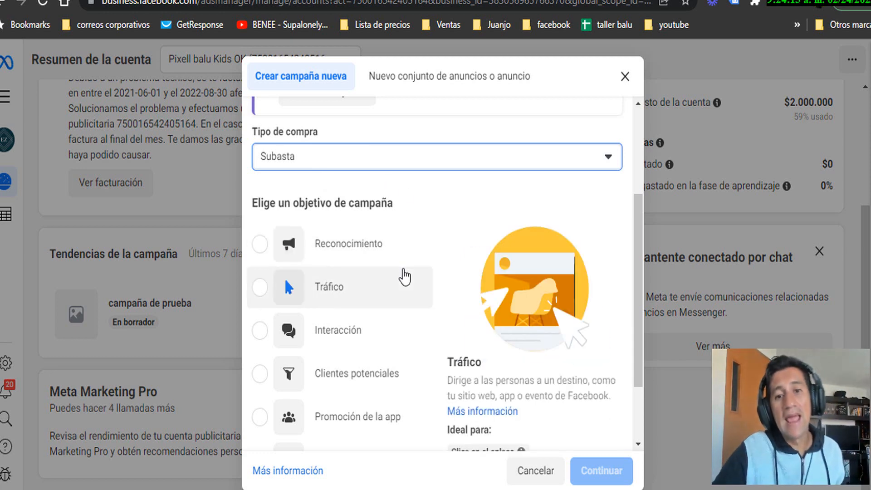
{"action": "scroll", "coordinate": [344, 259], "scroll_direction": "down", "scroll_amount": 2}
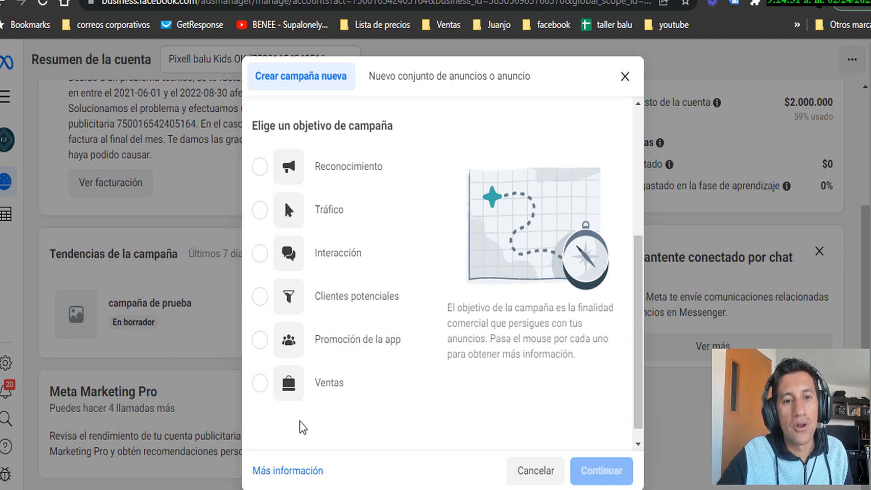
Try Interacción, then settle on Reconocimiento as the campaign objective
{"action": "left_click", "coordinate": [260, 171]}
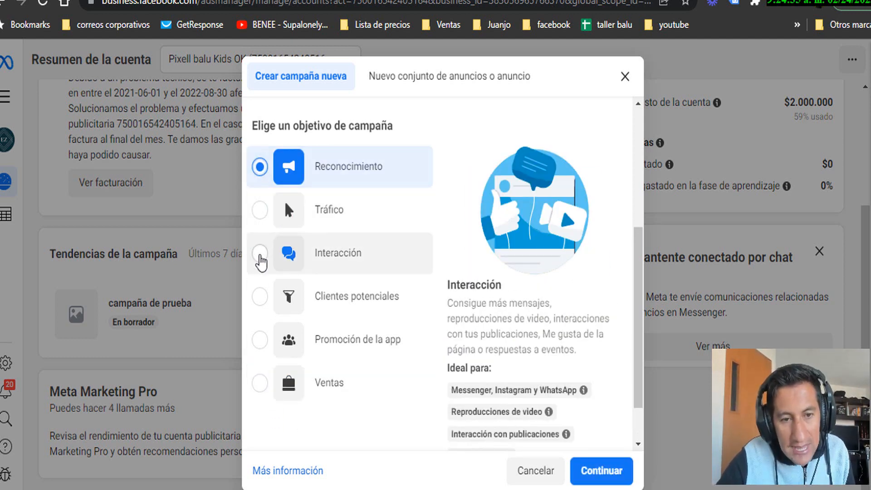
{"action": "left_click", "coordinate": [260, 256]}
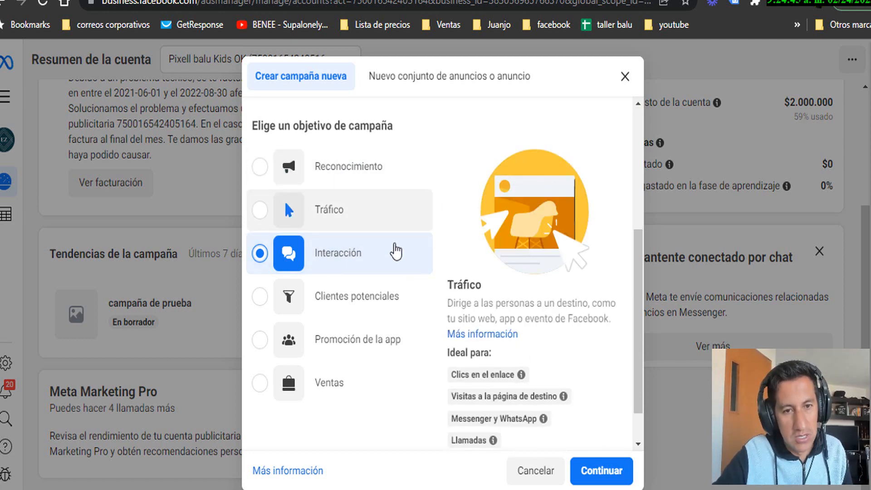
{"action": "left_click", "coordinate": [272, 176]}
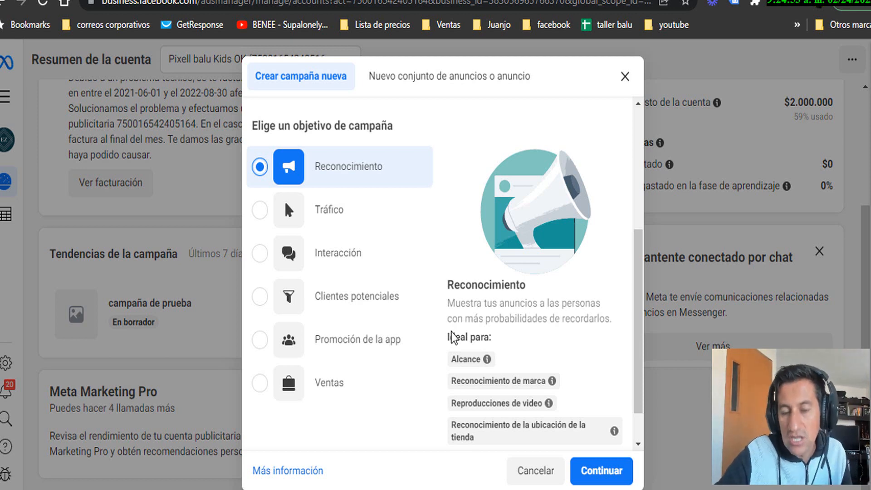
{"action": "mouse_move", "coordinate": [484, 367]}
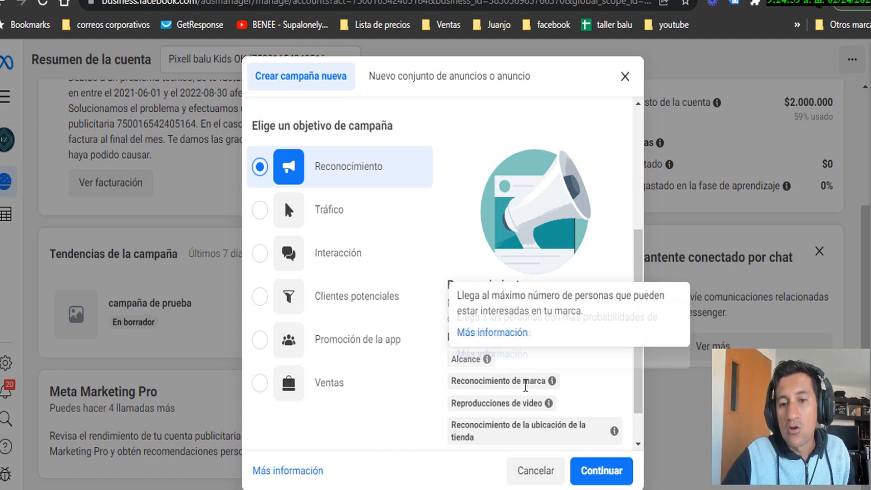
{"action": "mouse_move", "coordinate": [551, 383]}
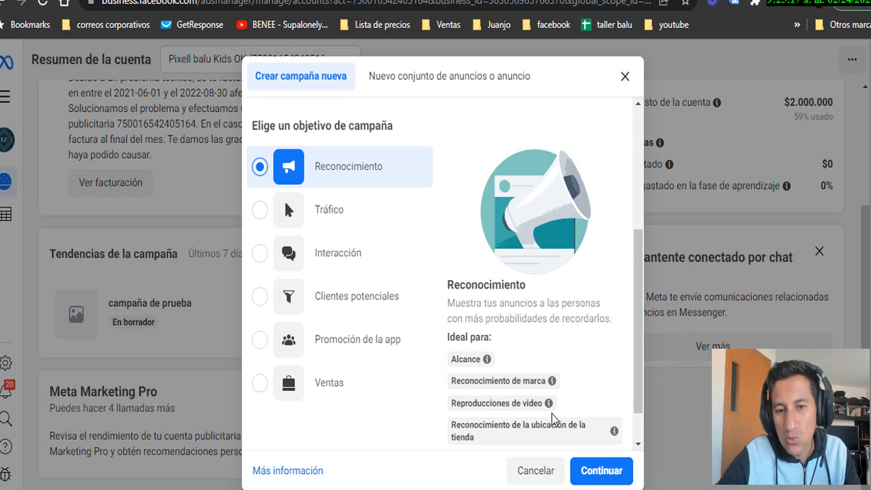
{"action": "mouse_move", "coordinate": [528, 438]}
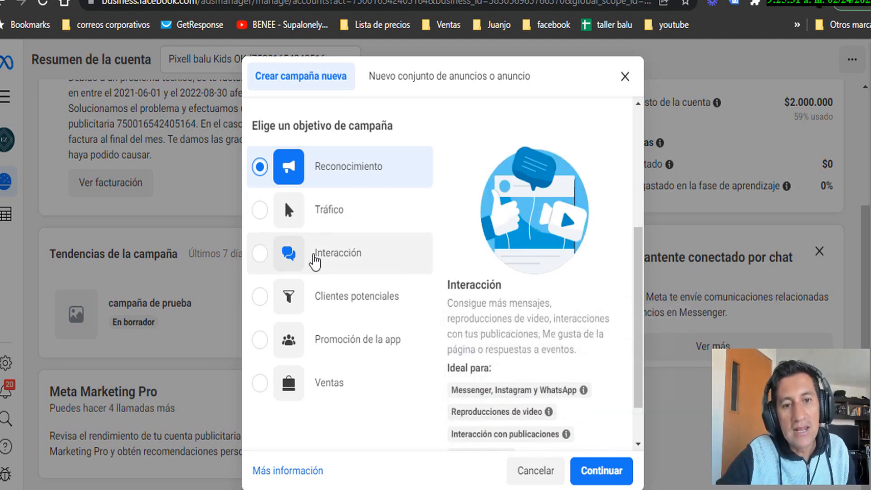
Pick Interacción as the objective and create the 'Nueva campaña de Interacción' draft
{"action": "left_click", "coordinate": [260, 254]}
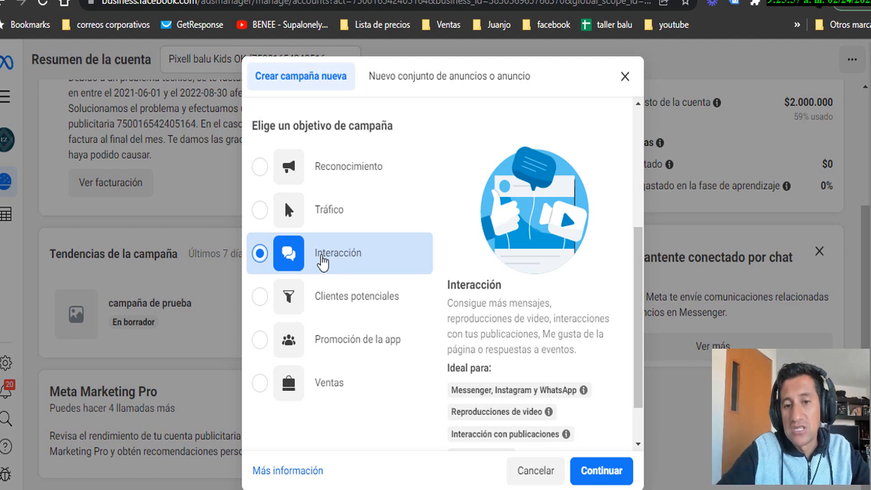
{"action": "mouse_move", "coordinate": [465, 395]}
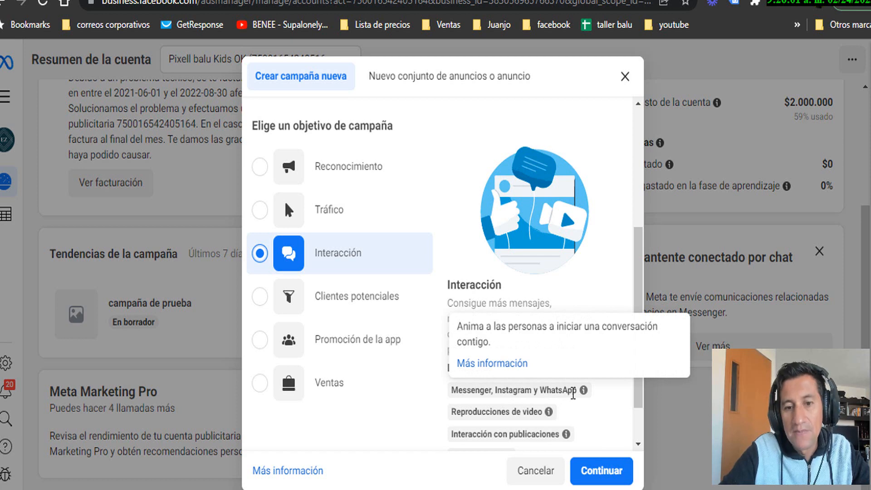
{"action": "mouse_move", "coordinate": [456, 441]}
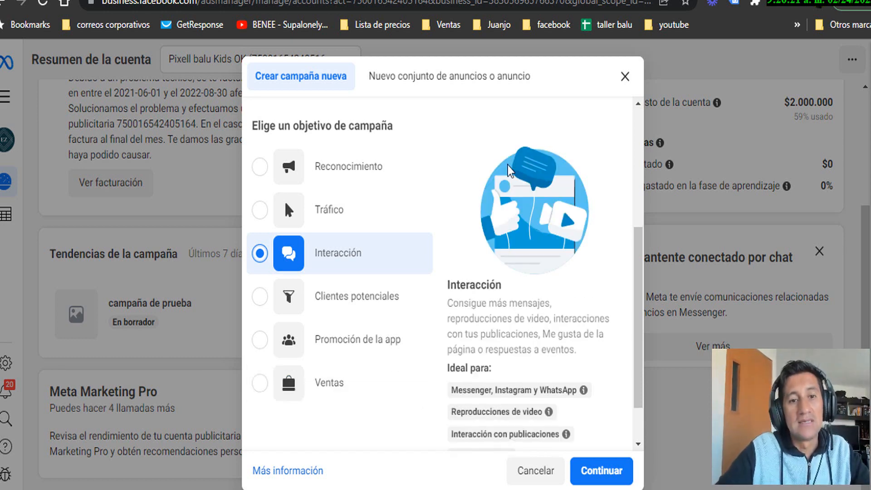
{"action": "left_click", "coordinate": [267, 165]}
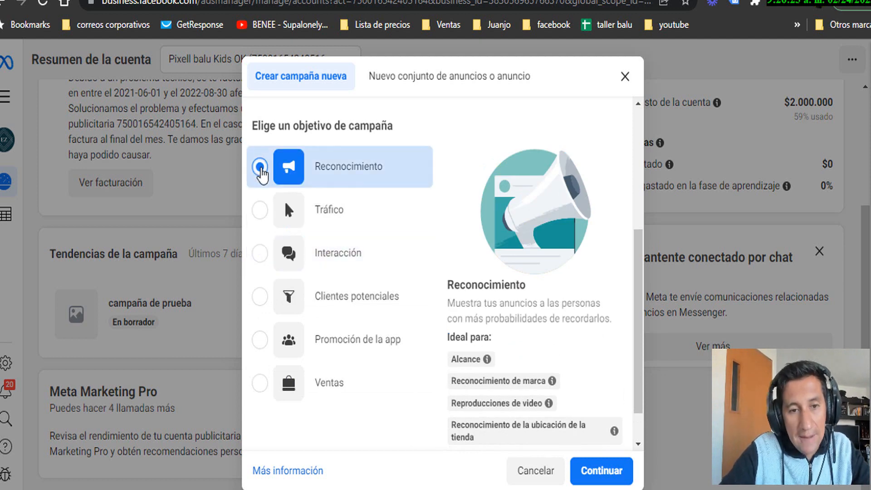
{"action": "left_click", "coordinate": [263, 253]}
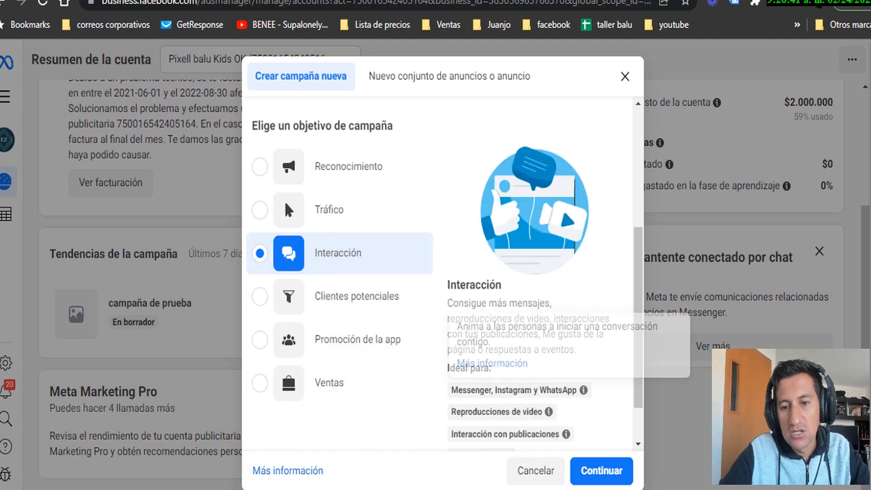
{"action": "left_click", "coordinate": [598, 470]}
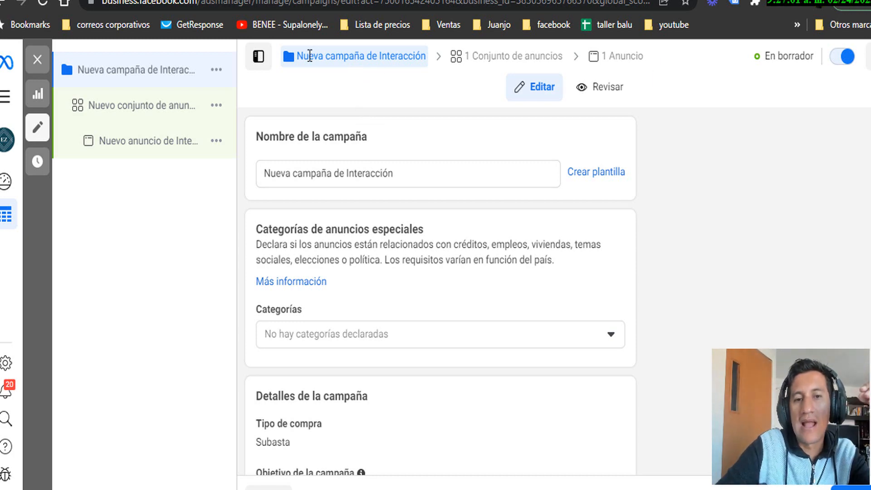
{"action": "left_click", "coordinate": [392, 173]}
{"action": "scroll", "coordinate": [414, 251], "scroll_direction": "down", "scroll_amount": 3}
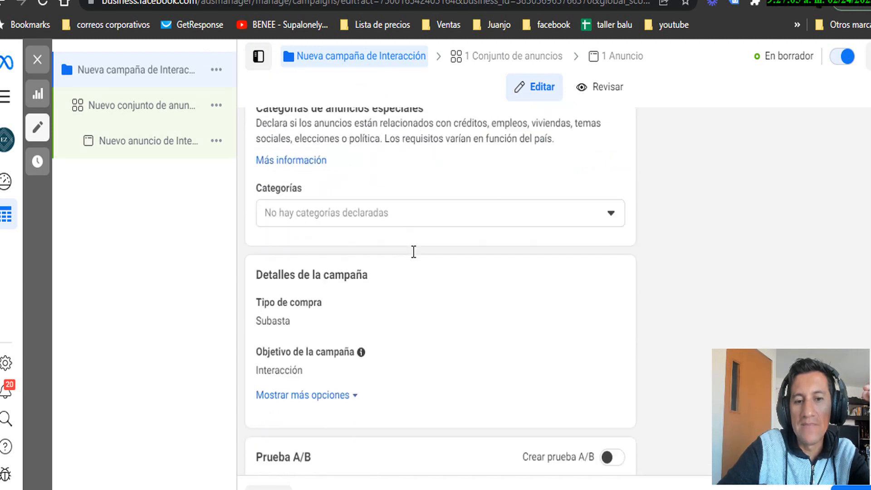
{"action": "scroll", "coordinate": [419, 259], "scroll_direction": "up", "scroll_amount": 1}
{"action": "scroll", "coordinate": [421, 260], "scroll_direction": "down", "scroll_amount": 5}
{"action": "scroll", "coordinate": [420, 262], "scroll_direction": "up", "scroll_amount": 7}
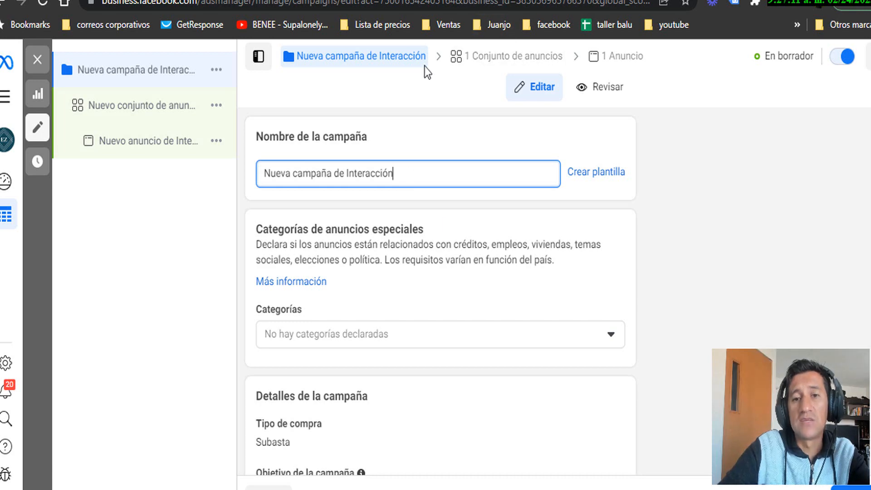
{"action": "left_click", "coordinate": [517, 61]}
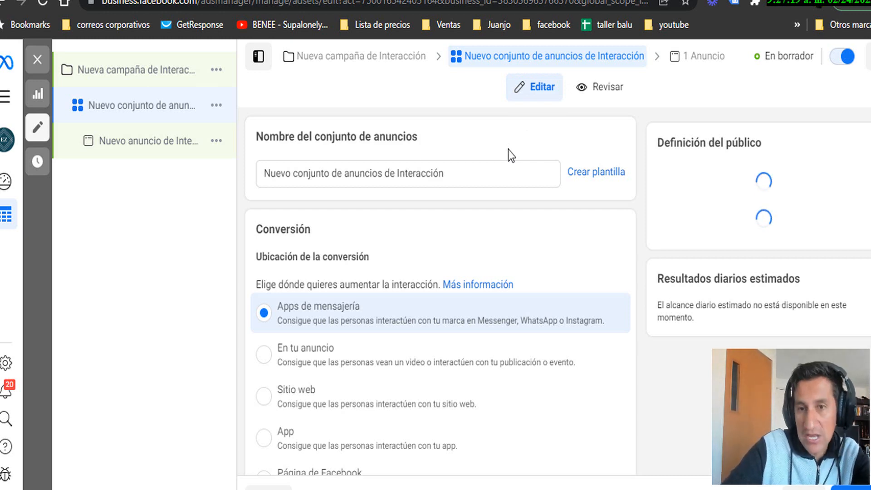
{"action": "left_click", "coordinate": [689, 57]}
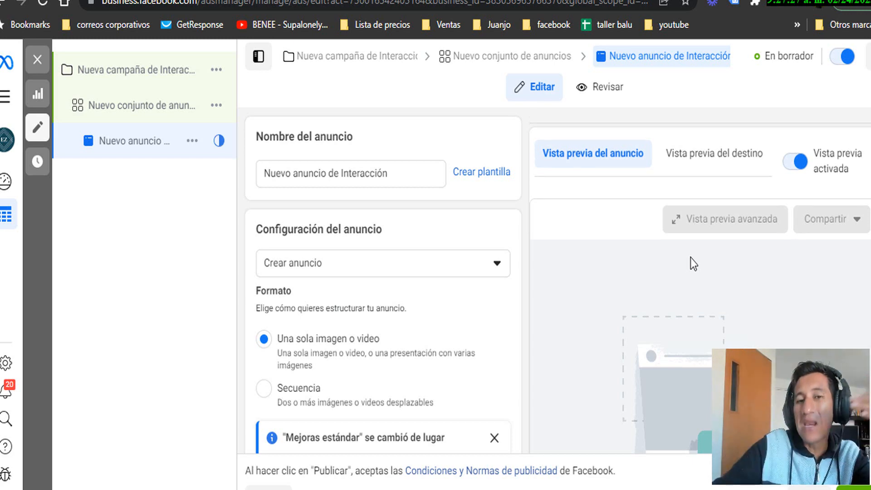
{"action": "left_click", "coordinate": [363, 72]}
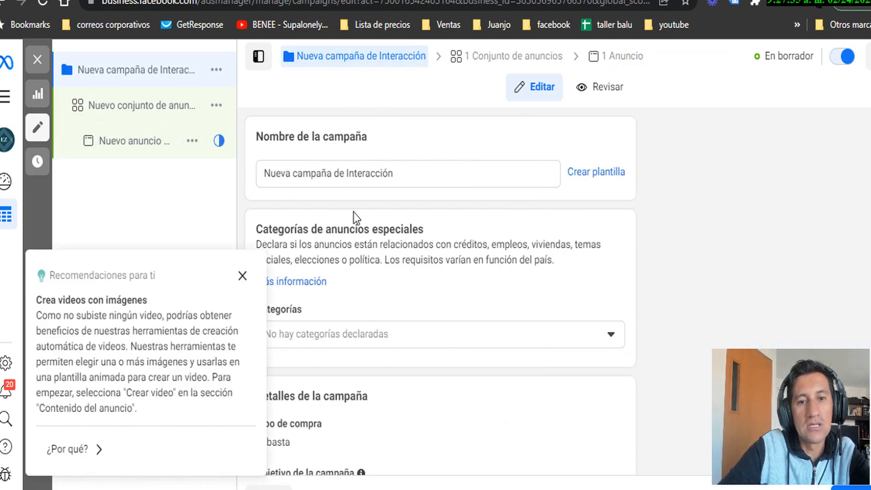
Rename the campaign to 'nuevos clientes en la zona'
{"action": "triple_click", "coordinate": [361, 173]}
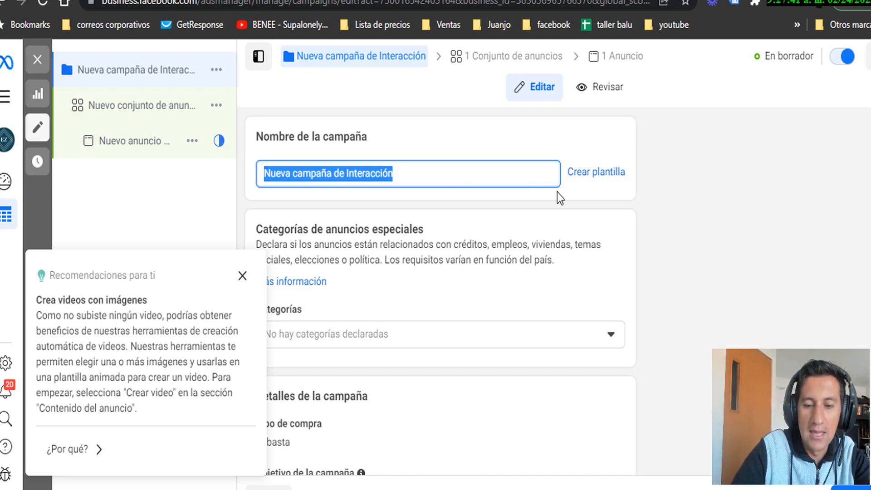
{"action": "type", "text": "clientes de la"}
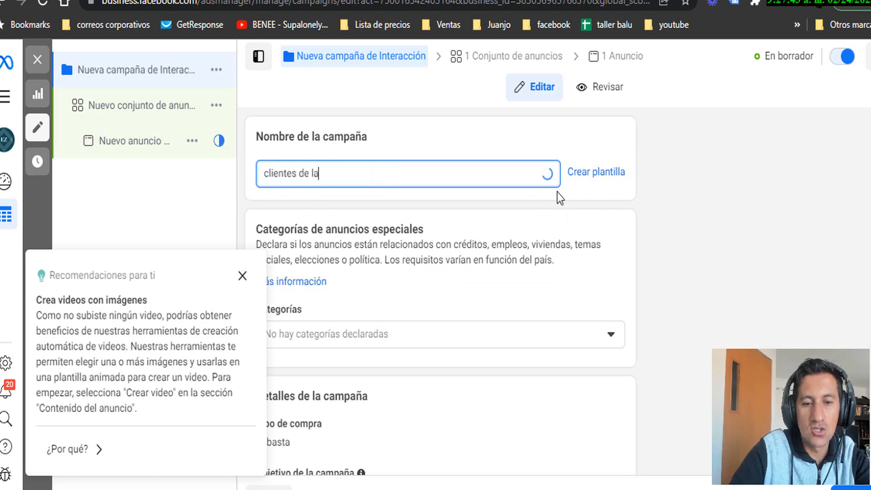
{"action": "type", "text": " zona"}
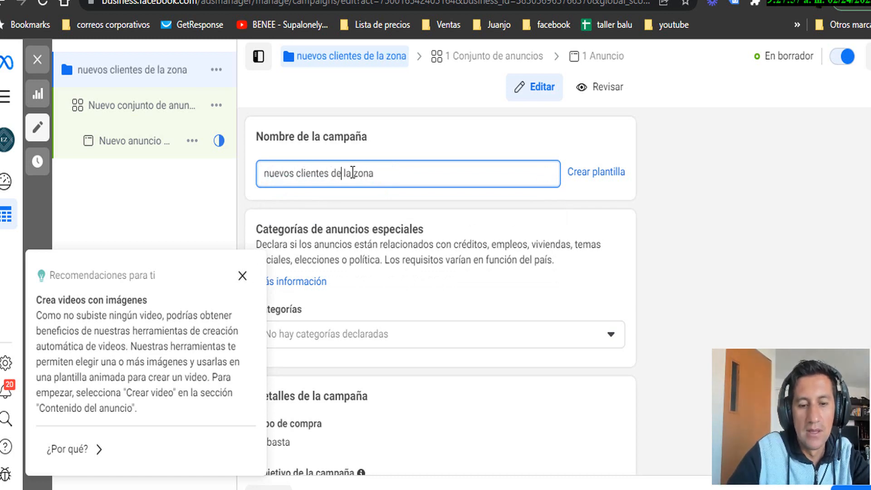
{"action": "key", "text": "BackSpace"}
{"action": "key", "text": "BackSpace"}
{"action": "type", "text": "en"}
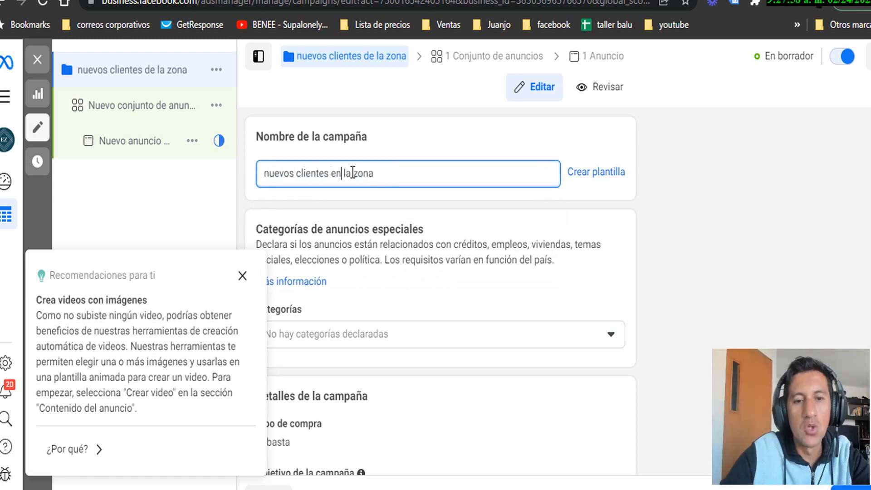
Dismiss the video recommendations tip and show the extra campaign options such as spending limit
{"action": "scroll", "coordinate": [450, 273], "scroll_direction": "down", "scroll_amount": 2}
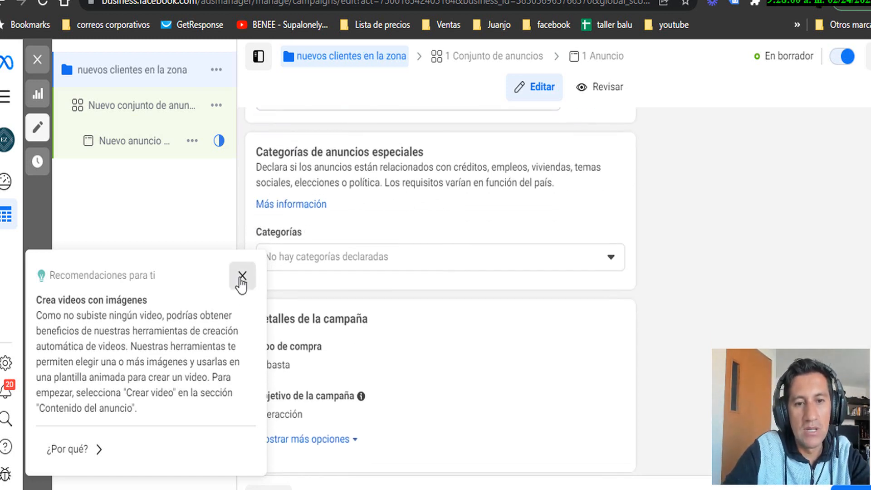
{"action": "left_click", "coordinate": [242, 276]}
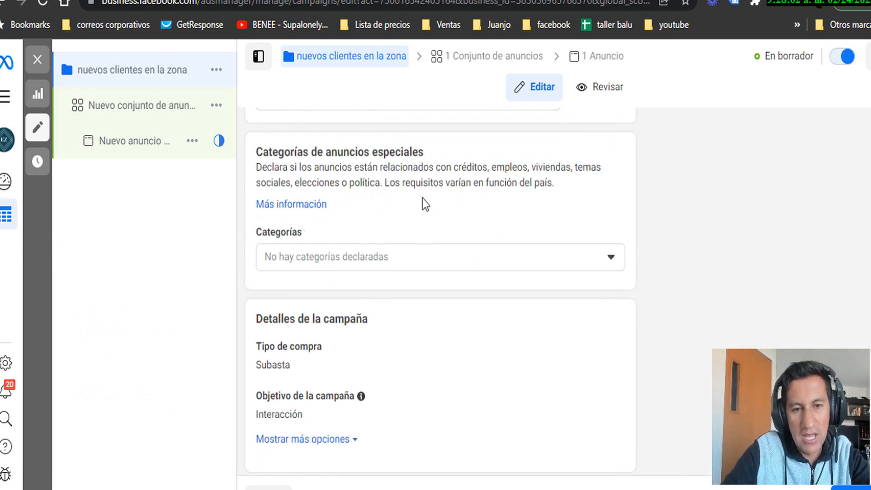
{"action": "scroll", "coordinate": [372, 242], "scroll_direction": "down", "scroll_amount": 4}
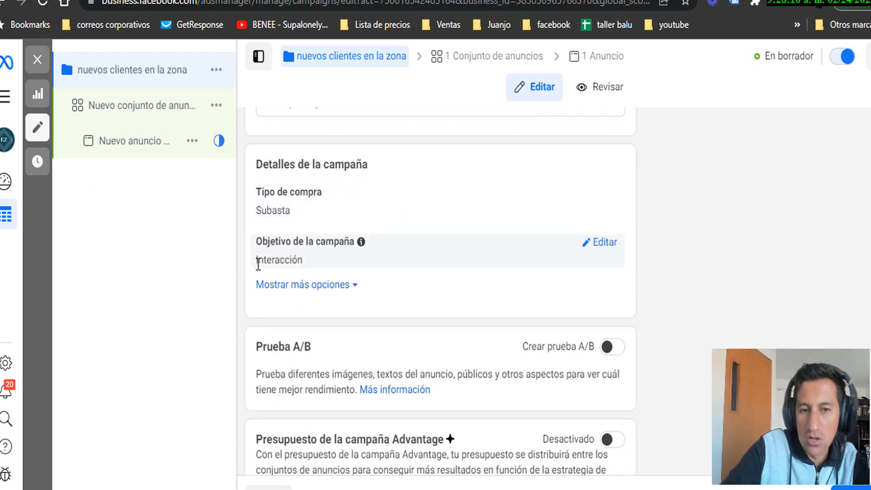
{"action": "left_click", "coordinate": [346, 285]}
{"action": "scroll", "coordinate": [404, 293], "scroll_direction": "down", "scroll_amount": 3}
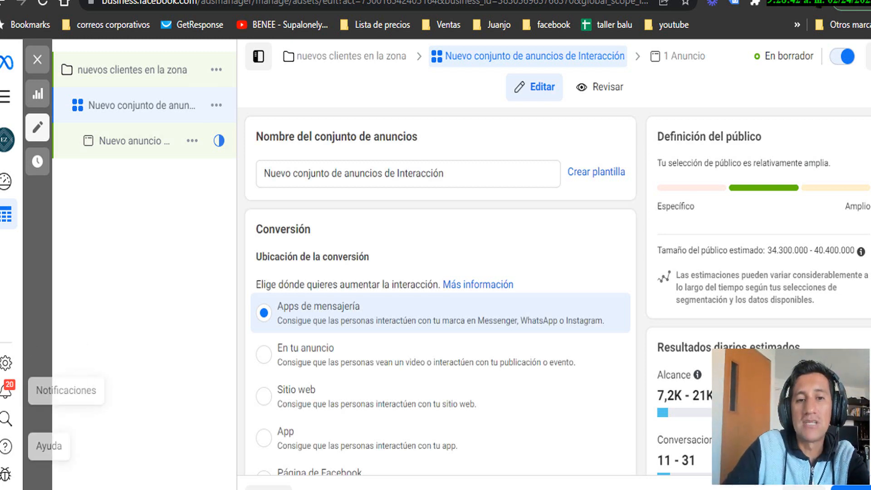
Replace the ad set name with 'nombre del barrio - mujeres - 18 y 35 años', fixing typos
{"action": "left_click_drag", "start_coordinate": [471, 177], "coordinate": [204, 176]}
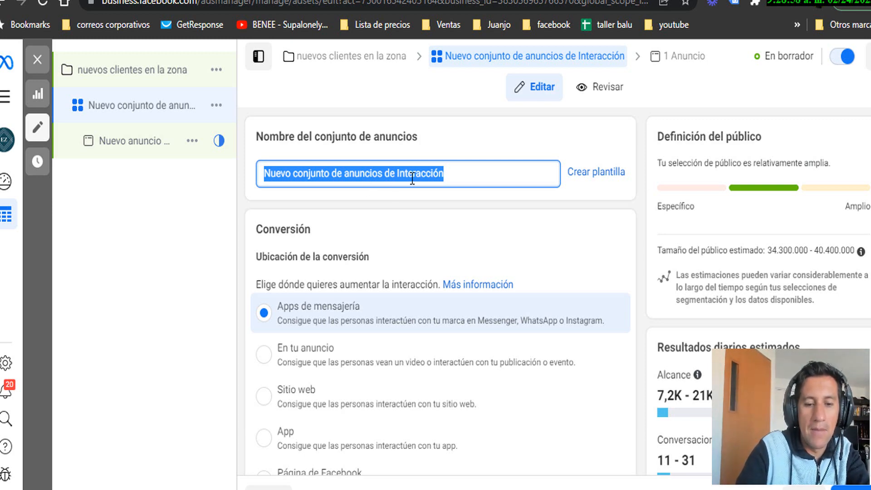
{"action": "type", "text": "barri"}
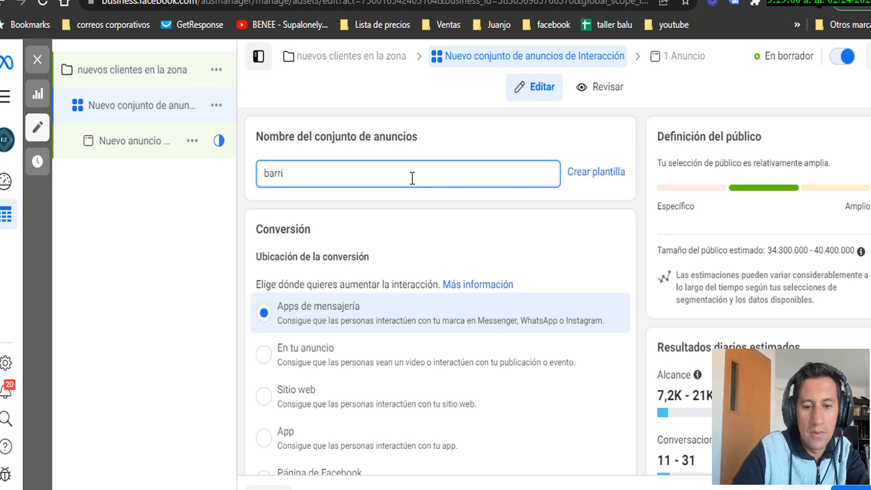
{"action": "key", "text": "BackSpace"}
{"action": "key", "text": "BackSpace"}
{"action": "key", "text": "BackSpace"}
{"action": "type", "text": "nomb"}
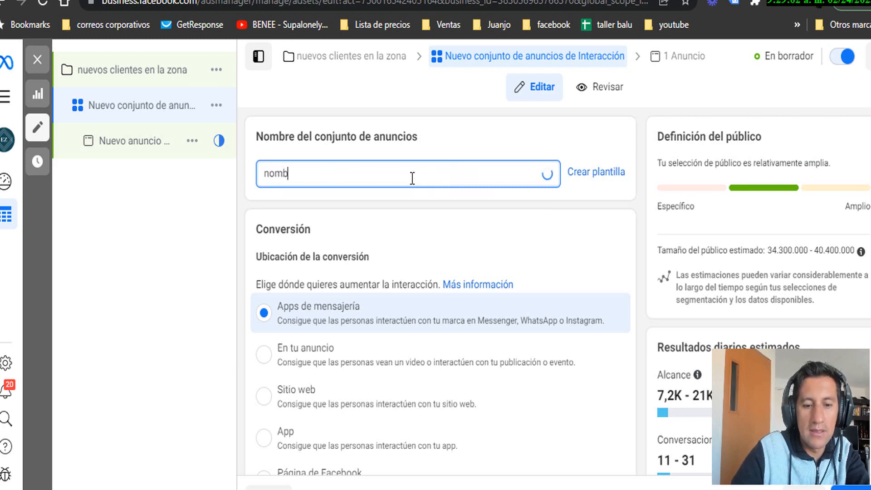
{"action": "type", "text": "re del barri"}
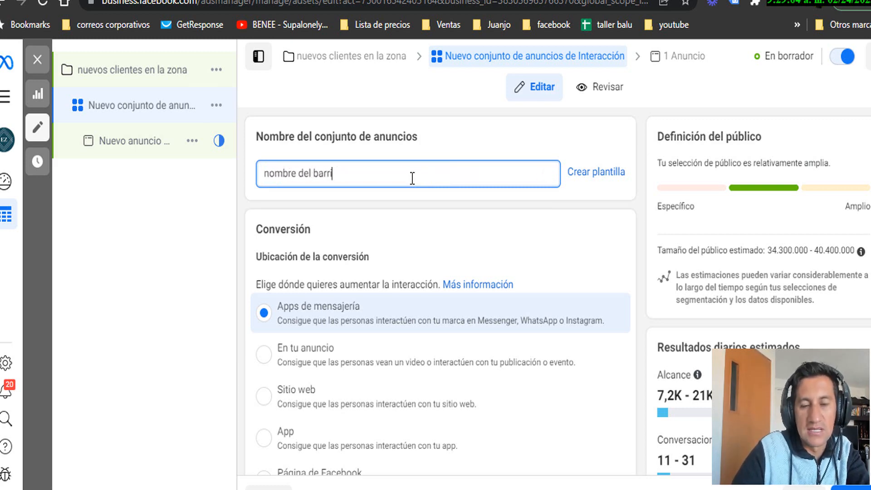
{"action": "type", "text": "o - e"}
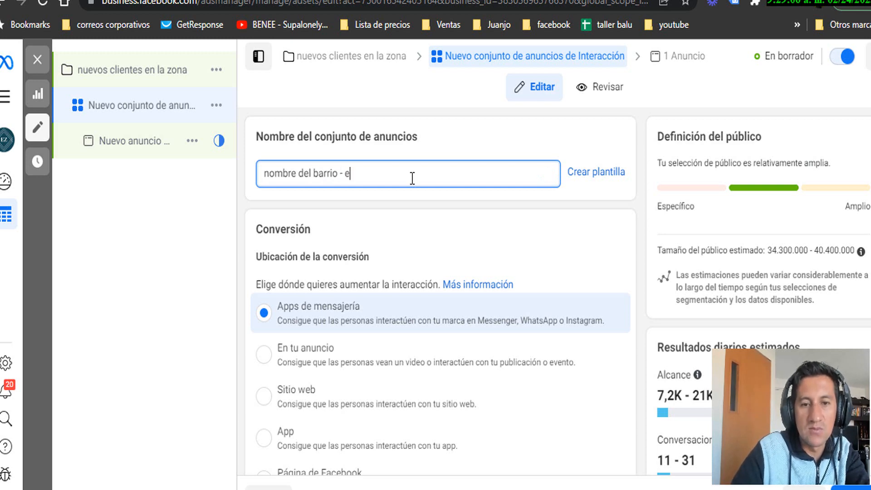
{"action": "key", "text": "BackSpace"}
{"action": "type", "text": "muejres"}
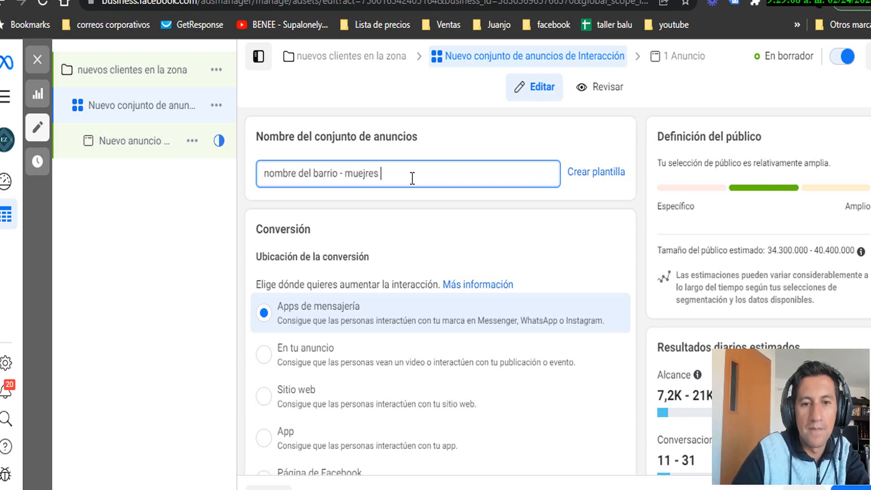
{"action": "key", "text": "BackSpace"}
{"action": "key", "text": "BackSpace"}
{"action": "key", "text": "BackSpace"}
{"action": "key", "text": "BackSpace"}
{"action": "key", "text": "BackSpace"}
{"action": "key", "text": "BackSpace"}
{"action": "key", "text": "BackSpace"}
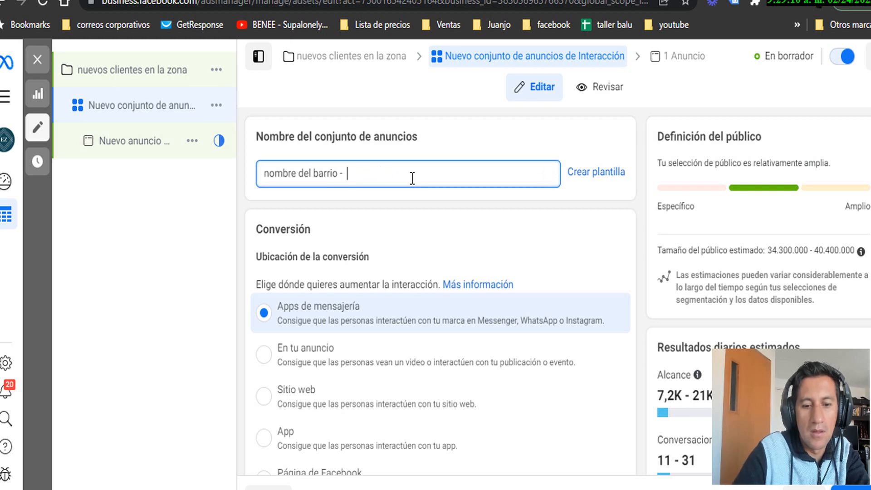
{"action": "type", "text": "muej"}
{"action": "key", "text": "BackSpace"}
{"action": "key", "text": "BackSpace"}
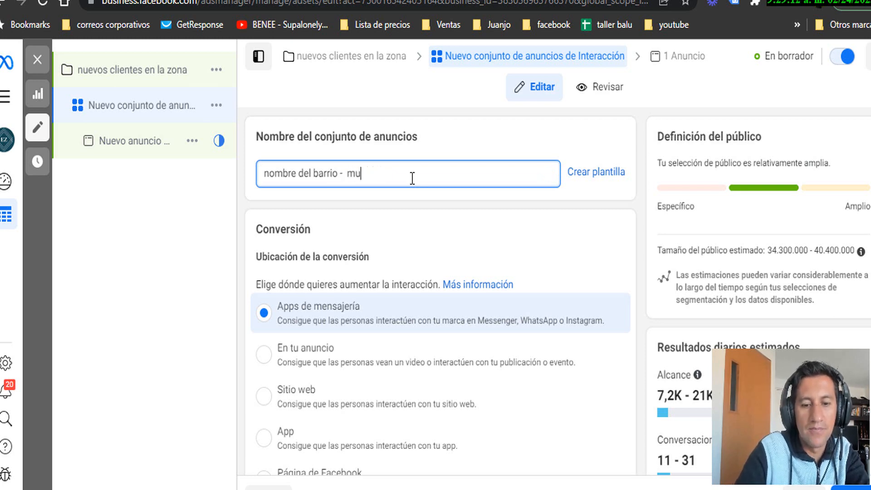
{"action": "type", "text": "jeres"}
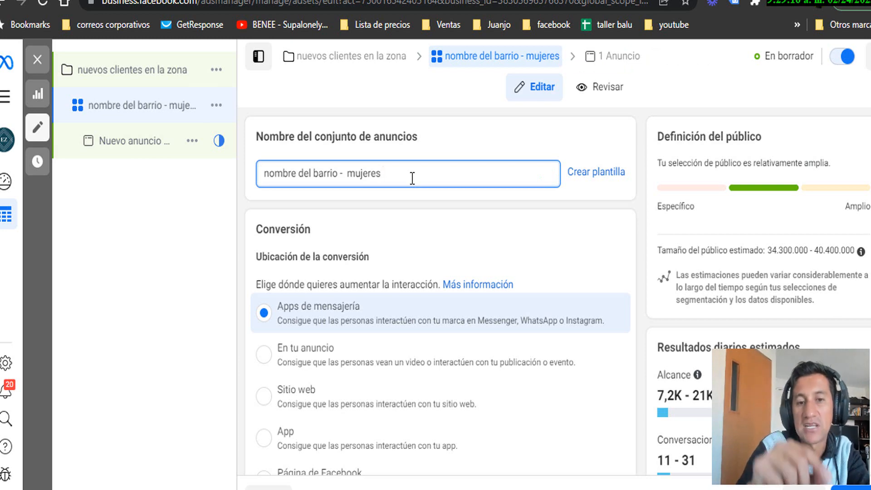
{"action": "type", "text": " ."}
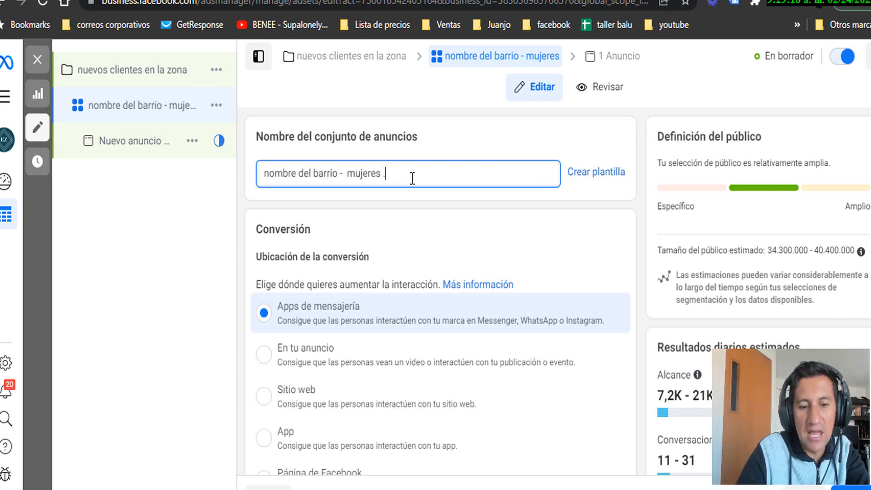
{"action": "type", "text": " 18"}
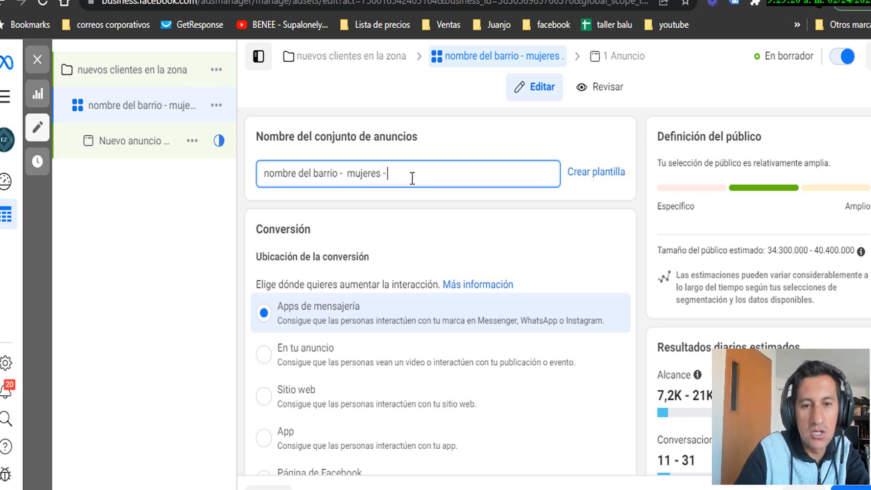
{"action": "type", "text": " y"}
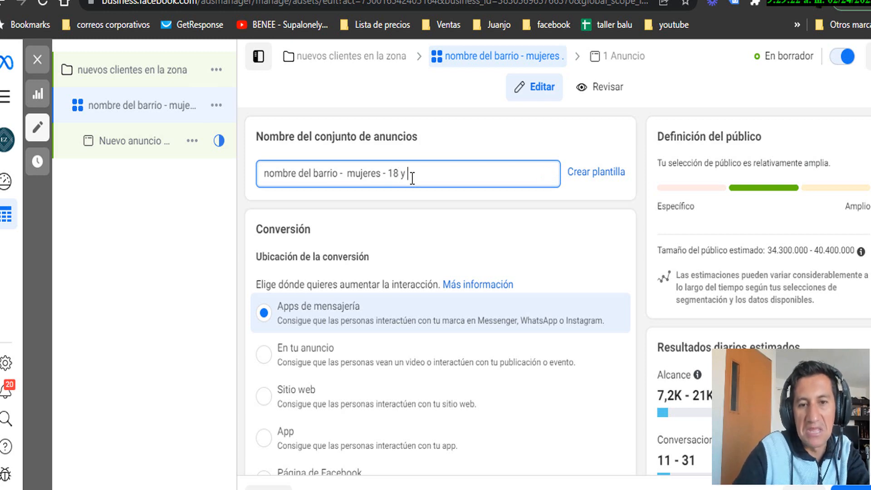
{"action": "type", "text": " 35 años"}
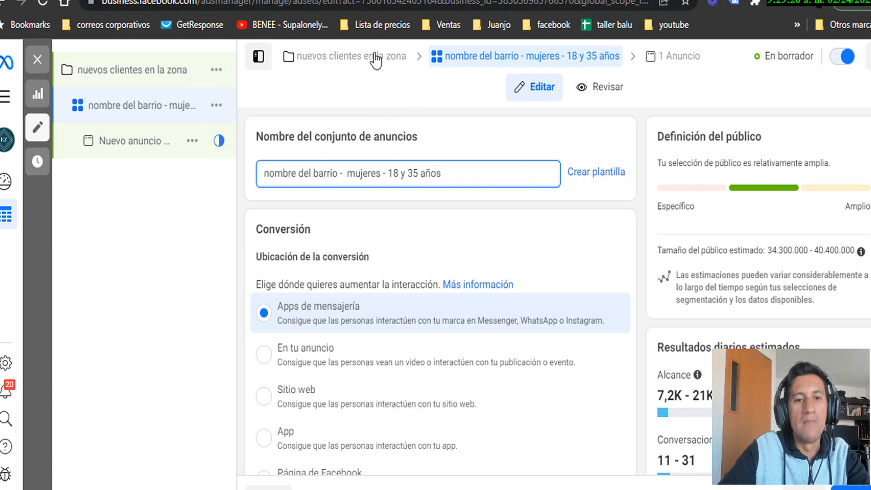
Choose Página de Facebook as the conversion location so the ad set maximizes page likes
{"action": "scroll", "coordinate": [429, 177], "scroll_direction": "down", "scroll_amount": 2}
{"action": "scroll", "coordinate": [408, 181], "scroll_direction": "down", "scroll_amount": 1}
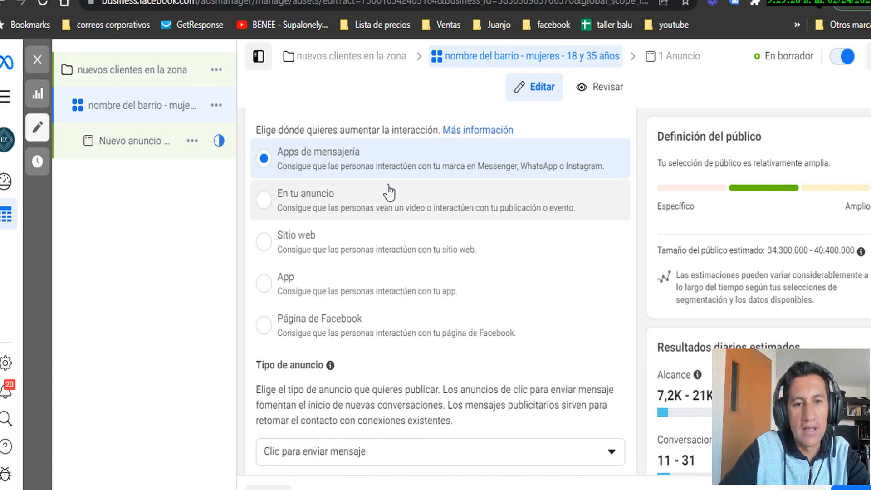
{"action": "scroll", "coordinate": [319, 141], "scroll_direction": "up", "scroll_amount": 2}
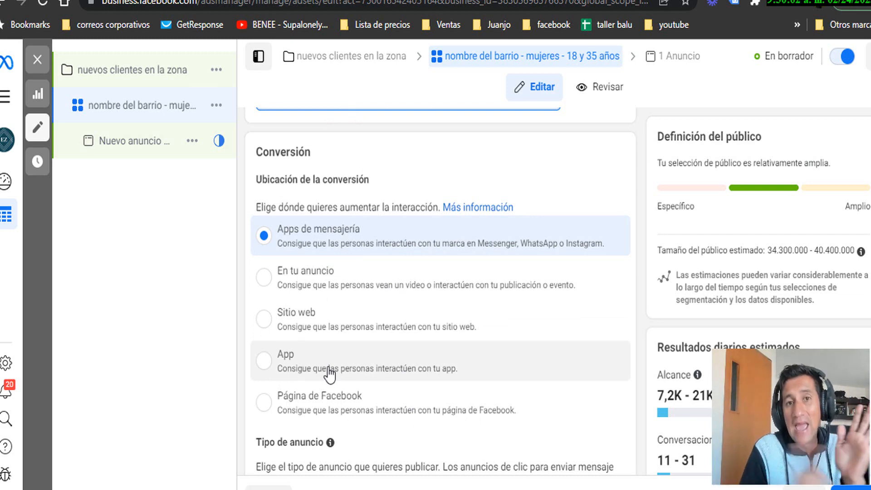
{"action": "left_click", "coordinate": [263, 403]}
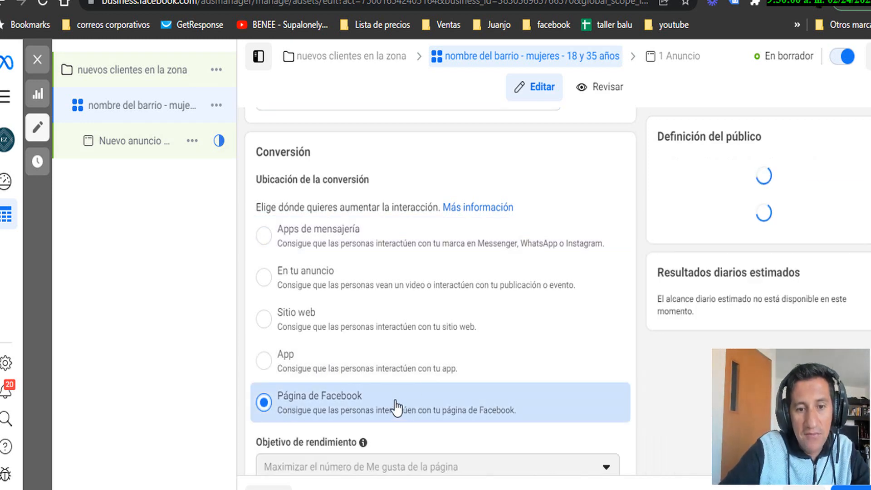
{"action": "scroll", "coordinate": [390, 399], "scroll_direction": "down", "scroll_amount": 3}
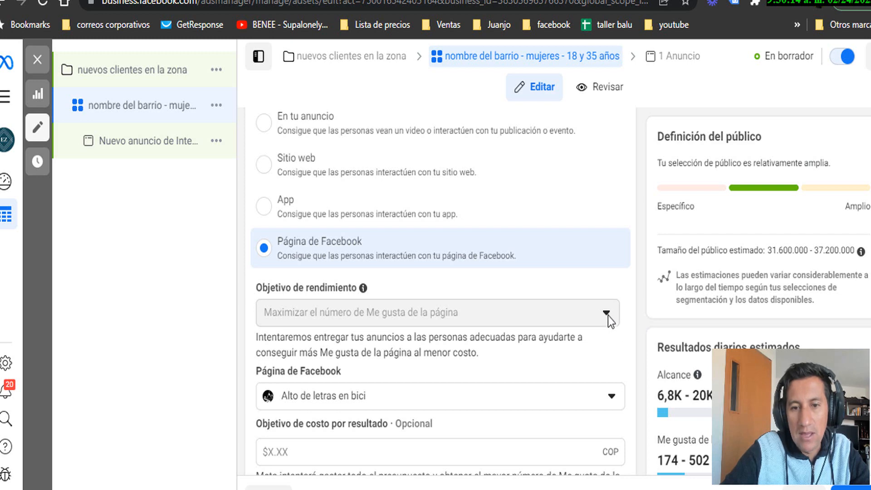
{"action": "scroll", "coordinate": [562, 309], "scroll_direction": "down", "scroll_amount": 3}
{"action": "scroll", "coordinate": [537, 293], "scroll_direction": "up", "scroll_amount": 2}
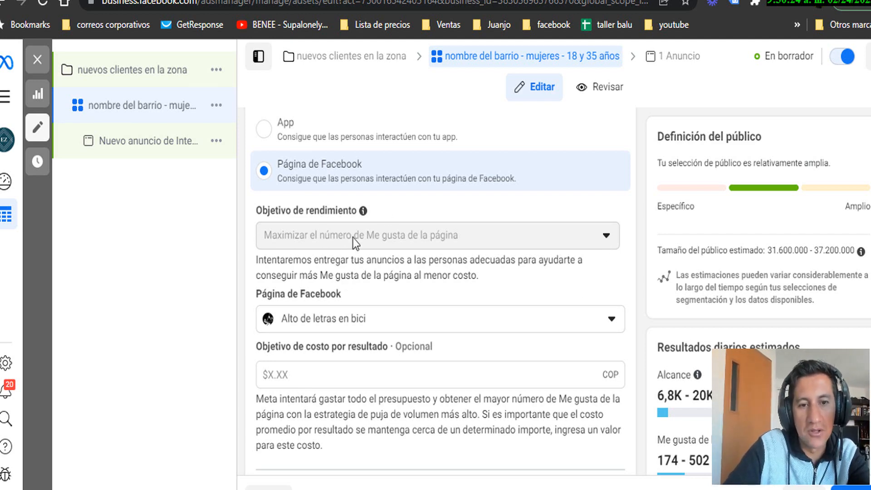
{"action": "scroll", "coordinate": [352, 238], "scroll_direction": "down", "scroll_amount": 2}
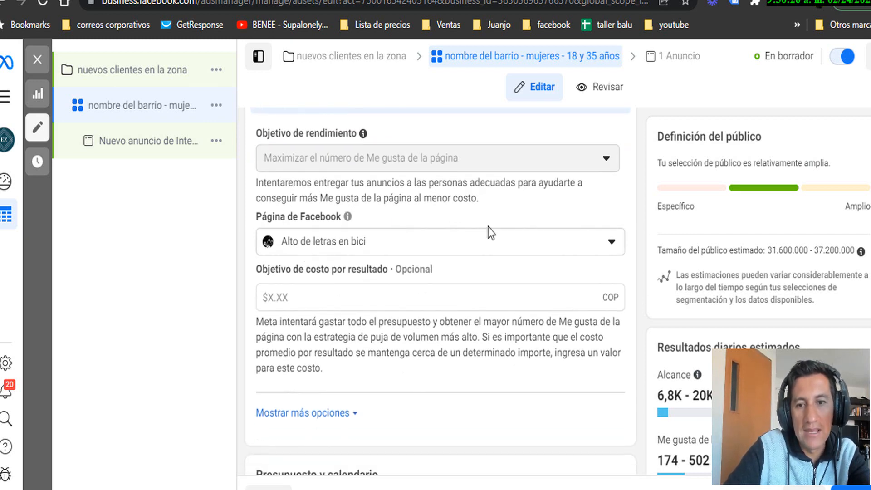
Pick the marketing and business page from the Personales group as the promoted Facebook Page
{"action": "left_click", "coordinate": [562, 240]}
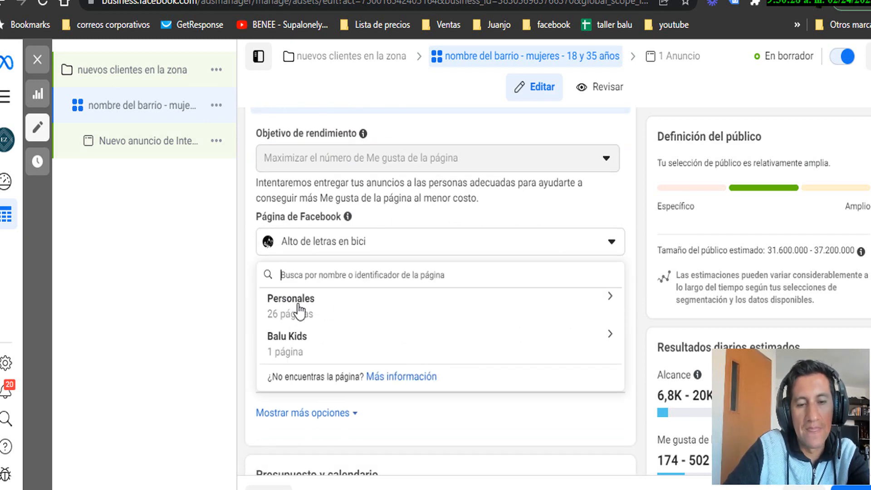
{"action": "left_click", "coordinate": [278, 303]}
{"action": "scroll", "coordinate": [384, 375], "scroll_direction": "down", "scroll_amount": 2}
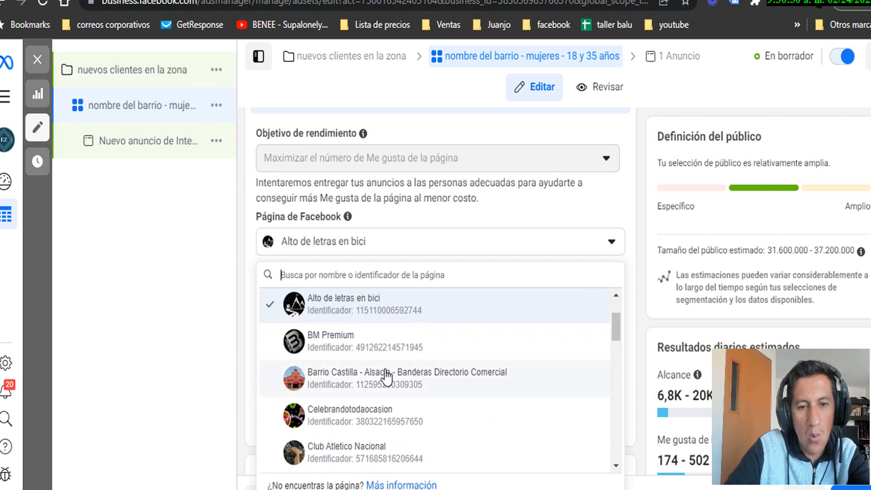
{"action": "scroll", "coordinate": [385, 375], "scroll_direction": "down", "scroll_amount": 5}
{"action": "scroll", "coordinate": [385, 374], "scroll_direction": "down", "scroll_amount": 6}
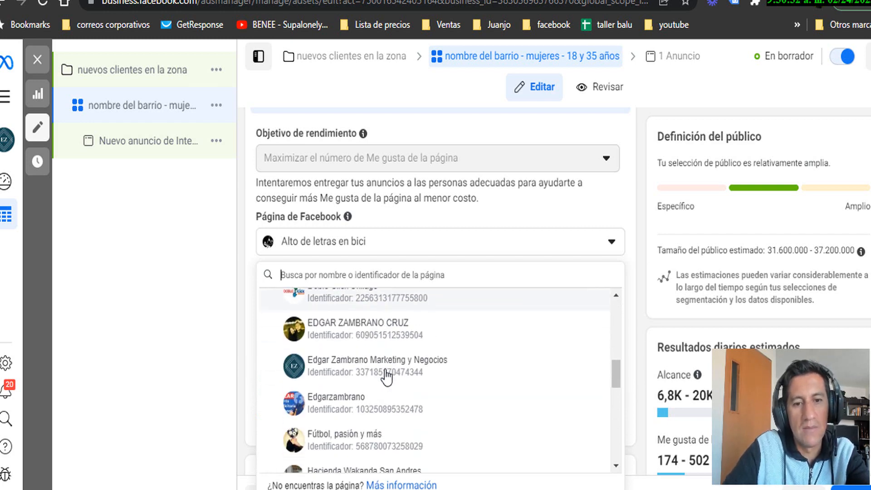
{"action": "scroll", "coordinate": [344, 358], "scroll_direction": "up", "scroll_amount": 3}
{"action": "scroll", "coordinate": [345, 358], "scroll_direction": "up", "scroll_amount": 2}
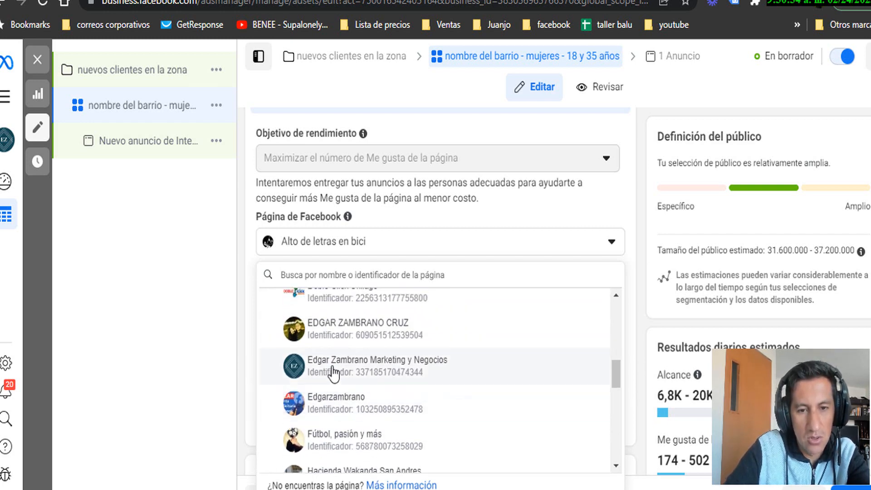
{"action": "left_click", "coordinate": [357, 369]}
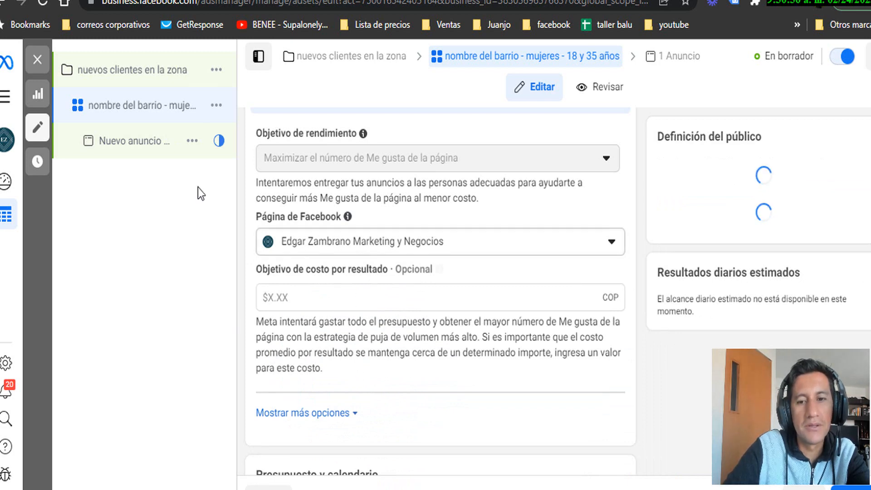
{"action": "scroll", "coordinate": [411, 284], "scroll_direction": "down", "scroll_amount": 3}
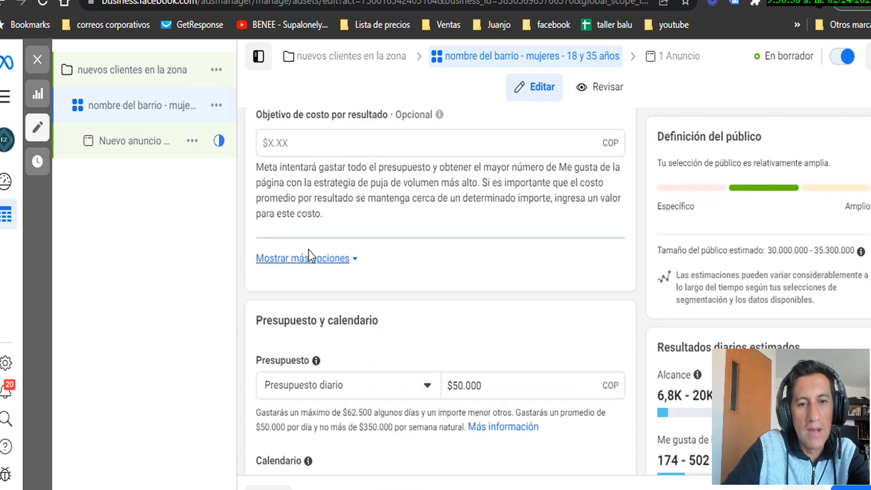
Show more options and review the Impresión billing and Estándar delivery settings
{"action": "left_click", "coordinate": [357, 266]}
{"action": "scroll", "coordinate": [359, 270], "scroll_direction": "down", "scroll_amount": 2}
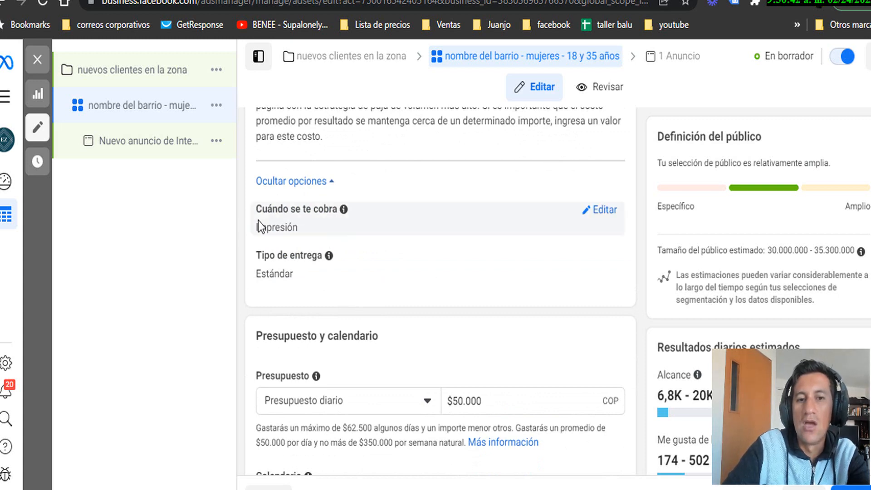
{"action": "left_click_drag", "start_coordinate": [257, 227], "coordinate": [313, 225]}
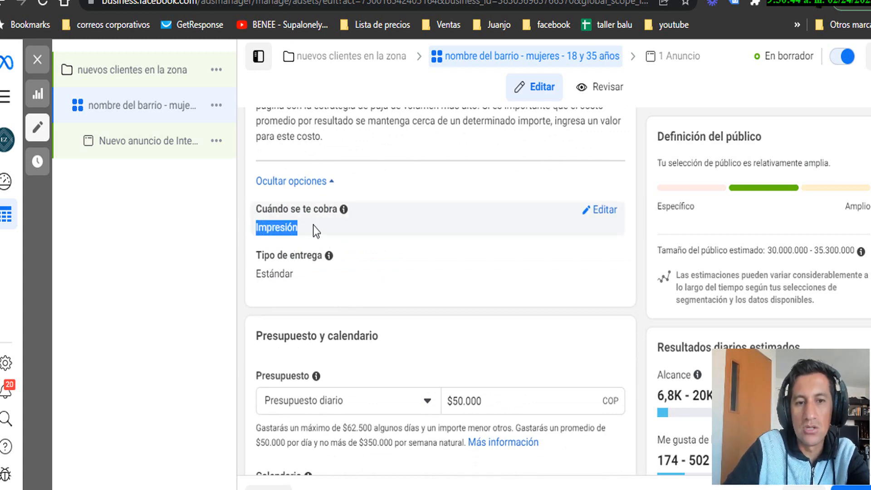
{"action": "left_click", "coordinate": [310, 268]}
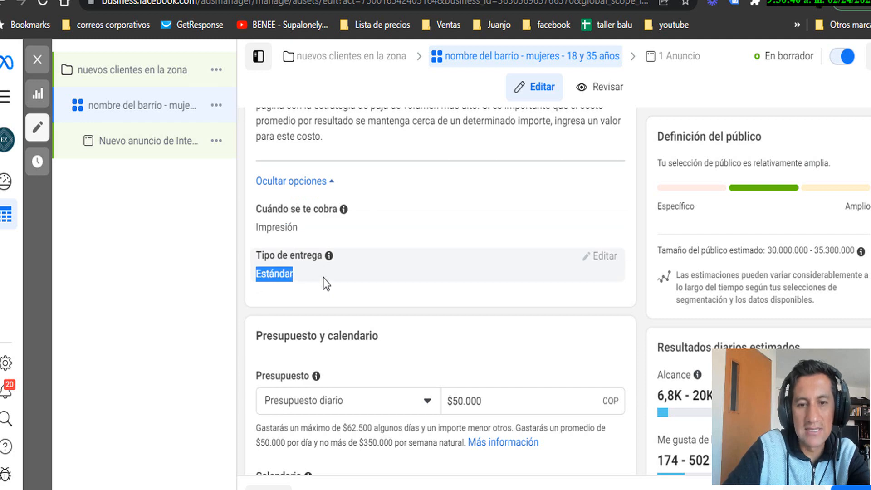
{"action": "scroll", "coordinate": [359, 277], "scroll_direction": "down", "scroll_amount": 4}
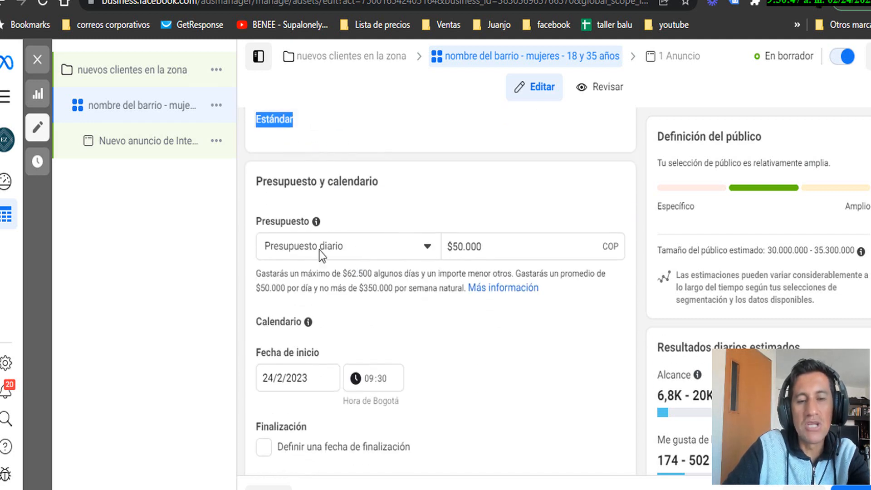
Replace the $50.000 daily budget amount with 10000 COP, keeping Presupuesto diario
{"action": "left_click", "coordinate": [498, 250]}
{"action": "key", "text": "BackSpace"}
{"action": "key", "text": "BackSpace"}
{"action": "key", "text": "BackSpace"}
{"action": "key", "text": "BackSpace"}
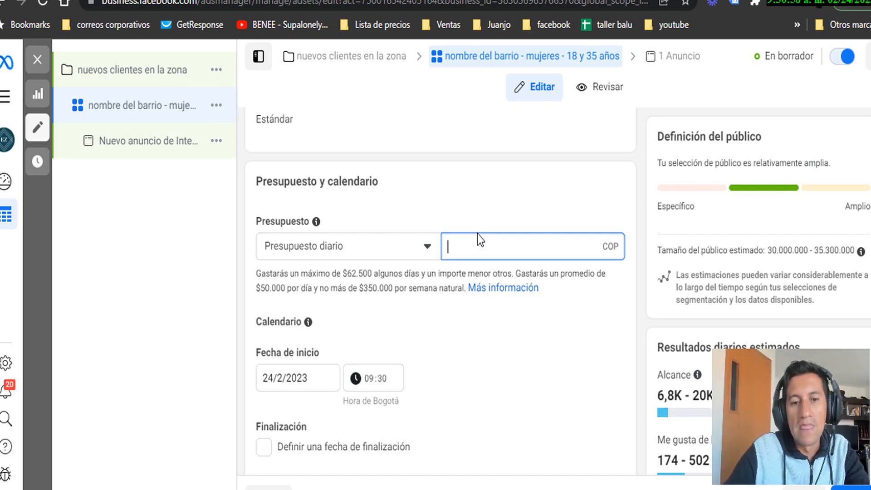
{"action": "left_click", "coordinate": [403, 246]}
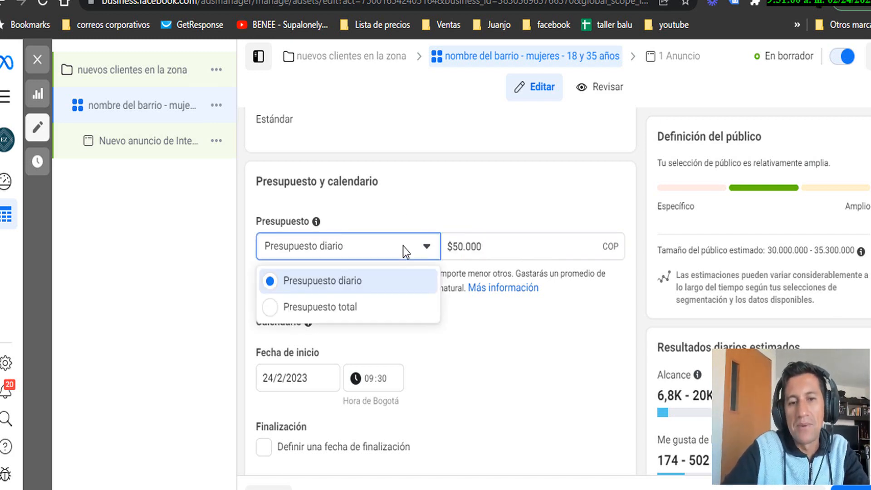
{"action": "double_click", "coordinate": [500, 249]}
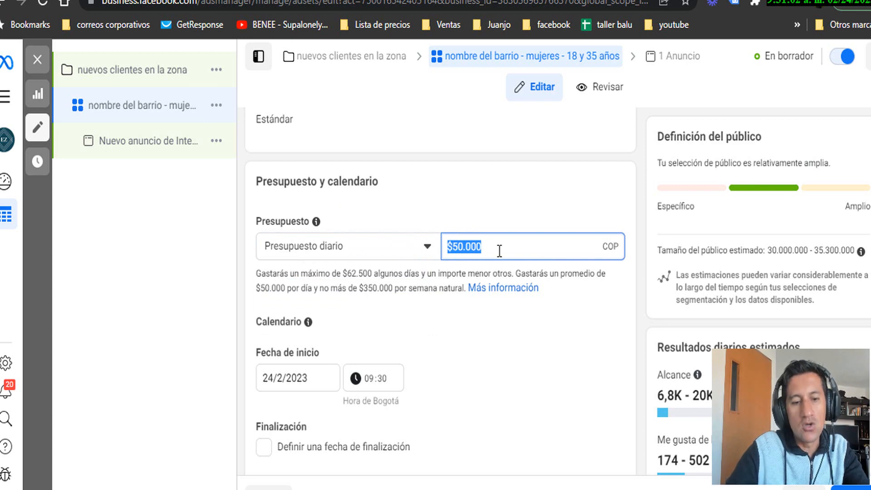
{"action": "key", "text": "BackSpace"}
{"action": "type", "text": "10000"}
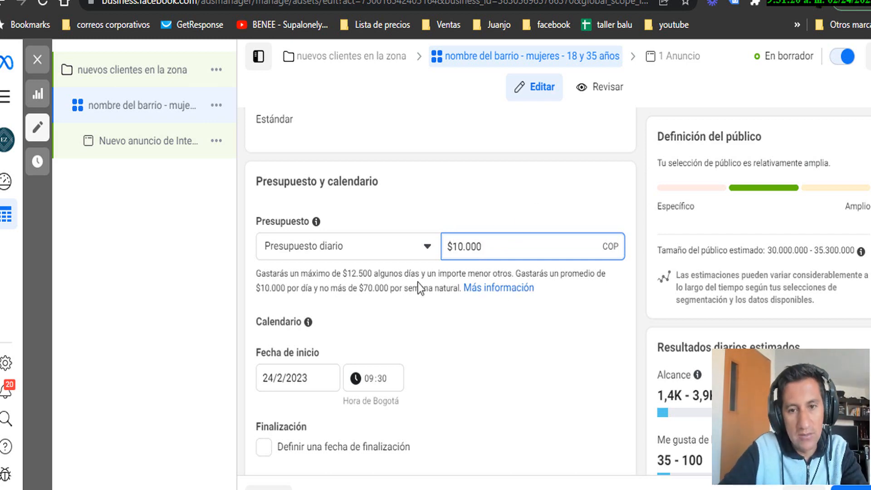
{"action": "scroll", "coordinate": [537, 200], "scroll_direction": "down", "scroll_amount": 2}
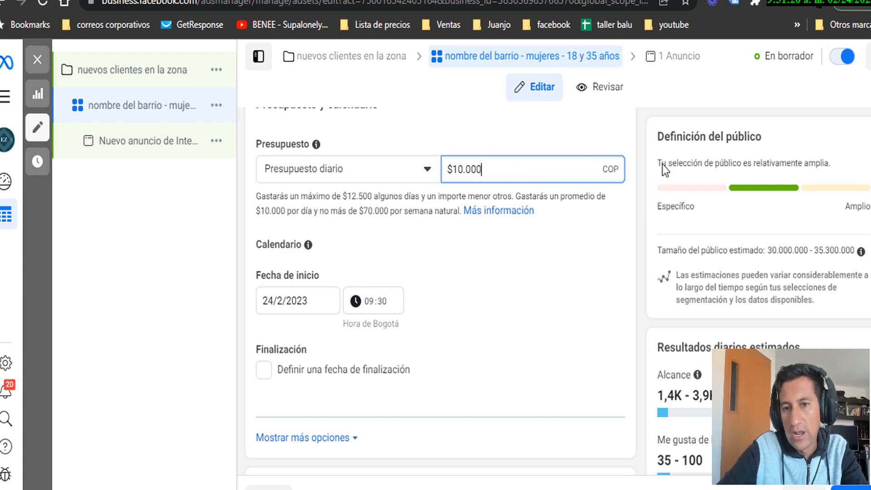
{"action": "double_click", "coordinate": [617, 170]}
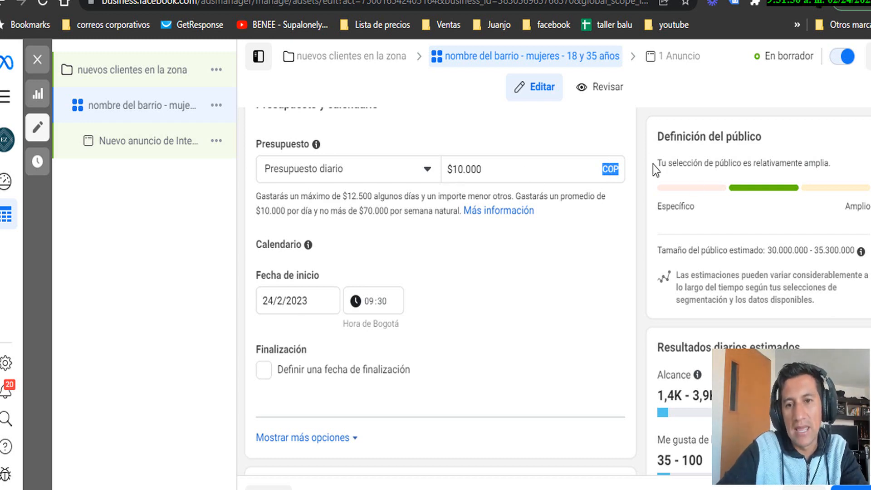
{"action": "double_click", "coordinate": [609, 169]}
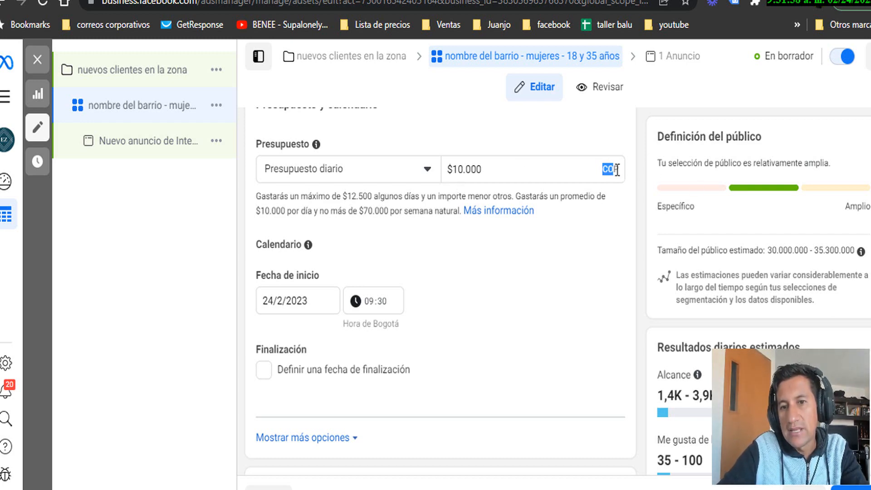
{"action": "left_click", "coordinate": [528, 174]}
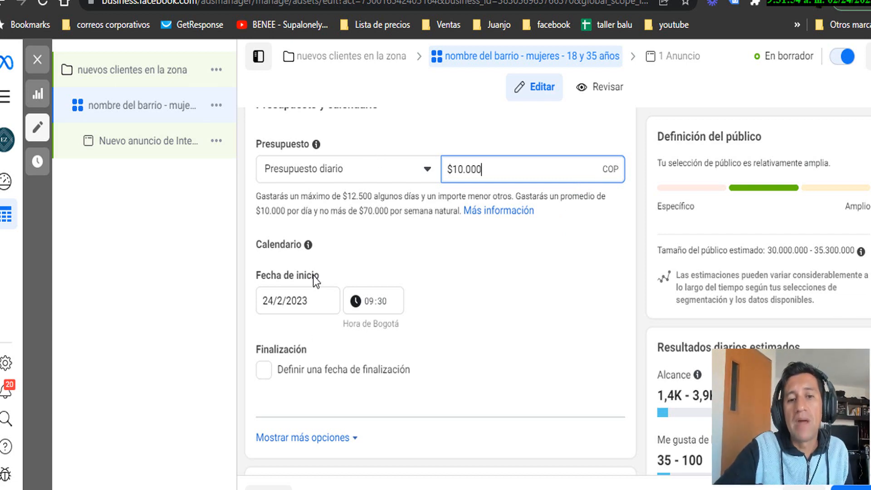
{"action": "scroll", "coordinate": [313, 276], "scroll_direction": "down", "scroll_amount": 2}
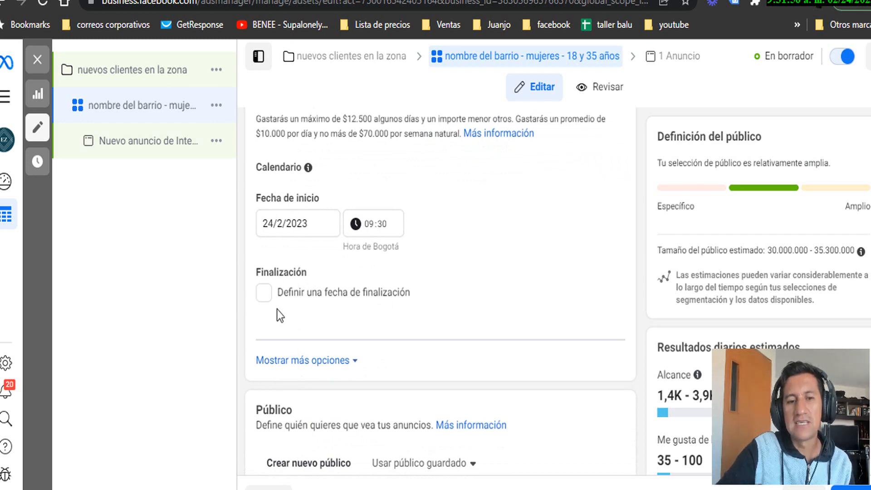
{"action": "left_click", "coordinate": [265, 293]}
{"action": "left_click", "coordinate": [265, 295]}
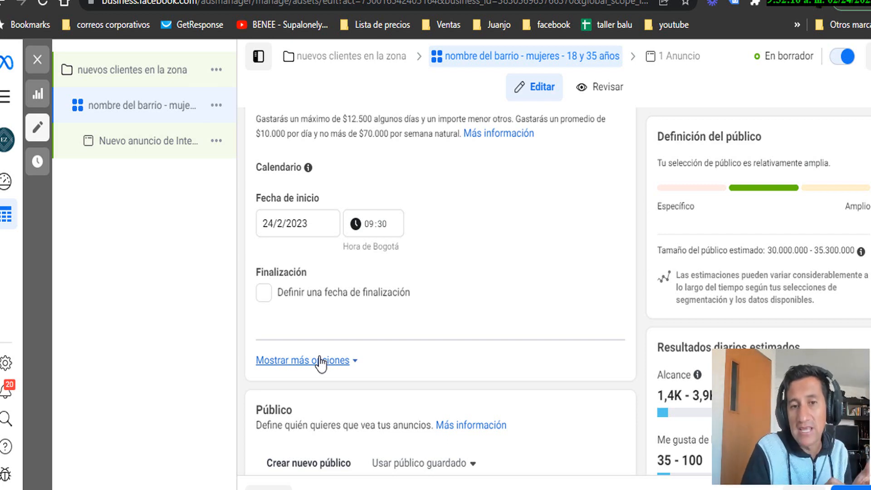
{"action": "scroll", "coordinate": [381, 318], "scroll_direction": "down", "scroll_amount": 1}
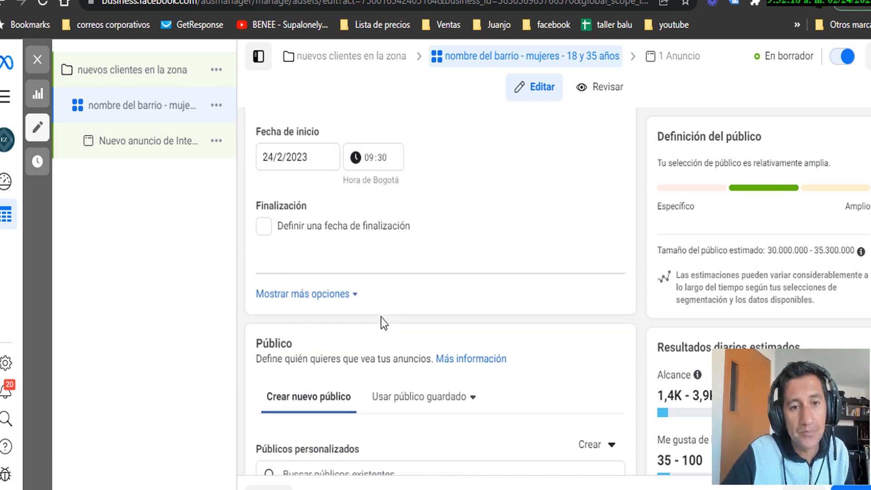
{"action": "scroll", "coordinate": [381, 318], "scroll_direction": "down", "scroll_amount": 2}
{"action": "scroll", "coordinate": [298, 239], "scroll_direction": "up", "scroll_amount": 2}
{"action": "scroll", "coordinate": [305, 219], "scroll_direction": "down", "scroll_amount": 1}
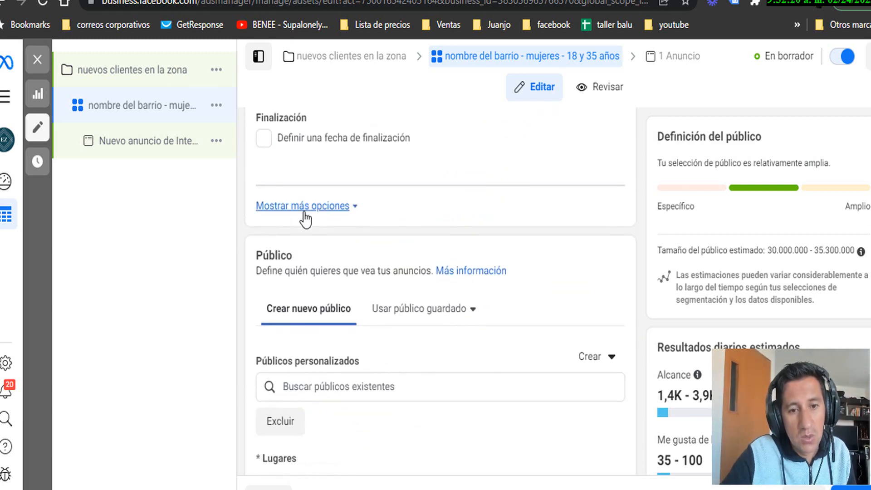
{"action": "scroll", "coordinate": [306, 219], "scroll_direction": "down", "scroll_amount": 3}
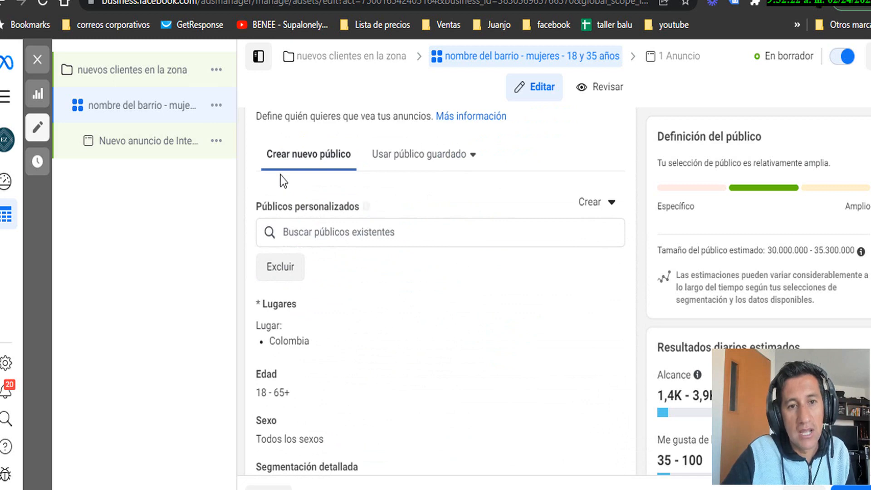
{"action": "scroll", "coordinate": [282, 179], "scroll_direction": "up", "scroll_amount": 1}
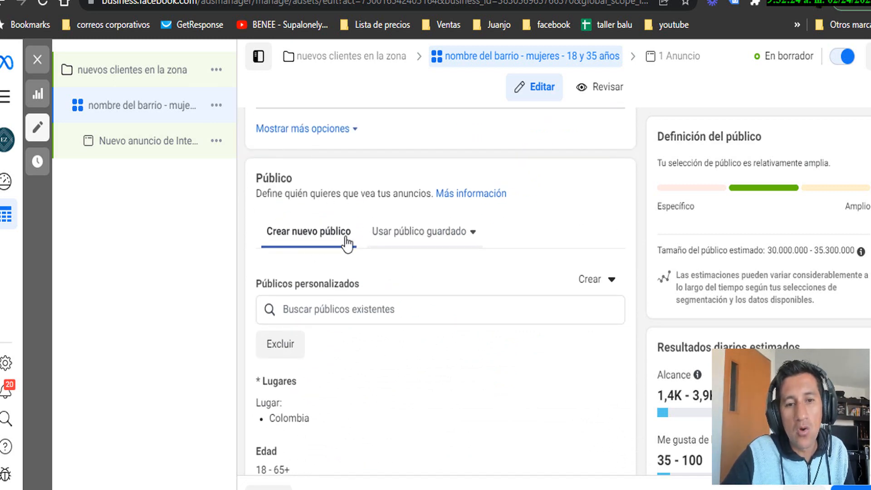
{"action": "scroll", "coordinate": [317, 254], "scroll_direction": "down", "scroll_amount": 2}
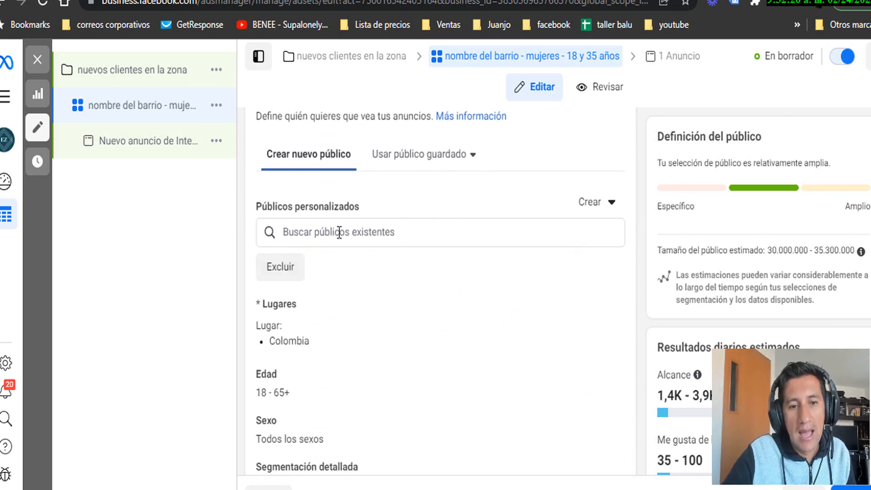
{"action": "scroll", "coordinate": [339, 233], "scroll_direction": "down", "scroll_amount": 2}
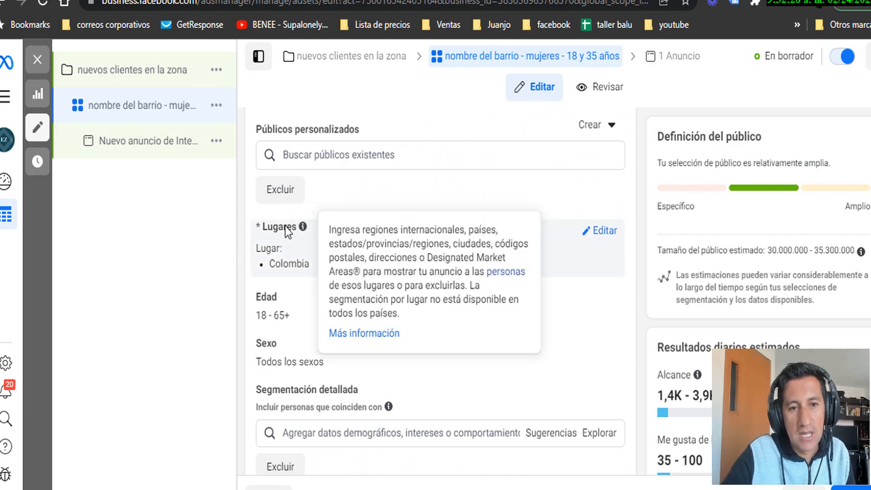
Remove Colombia from Lugares and add Distrito Especial by searching 'distrito especial'
{"action": "left_click", "coordinate": [603, 232]}
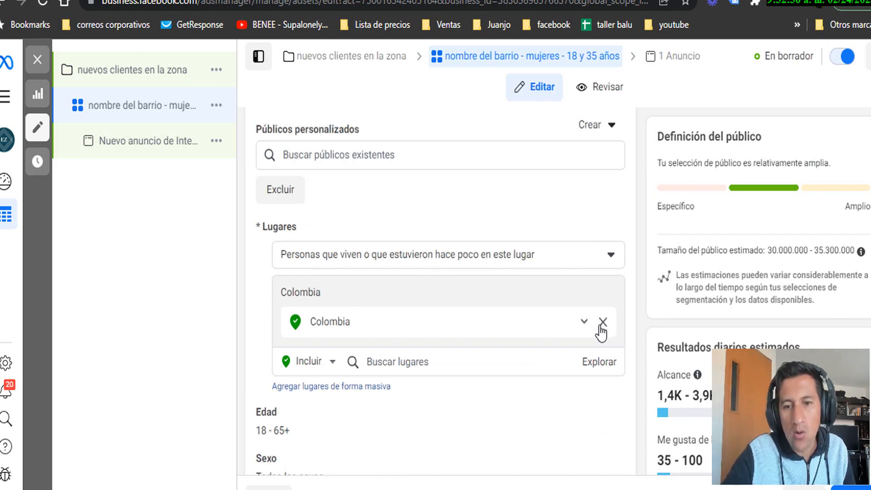
{"action": "left_click", "coordinate": [602, 322]}
{"action": "scroll", "coordinate": [390, 307], "scroll_direction": "down", "scroll_amount": 2}
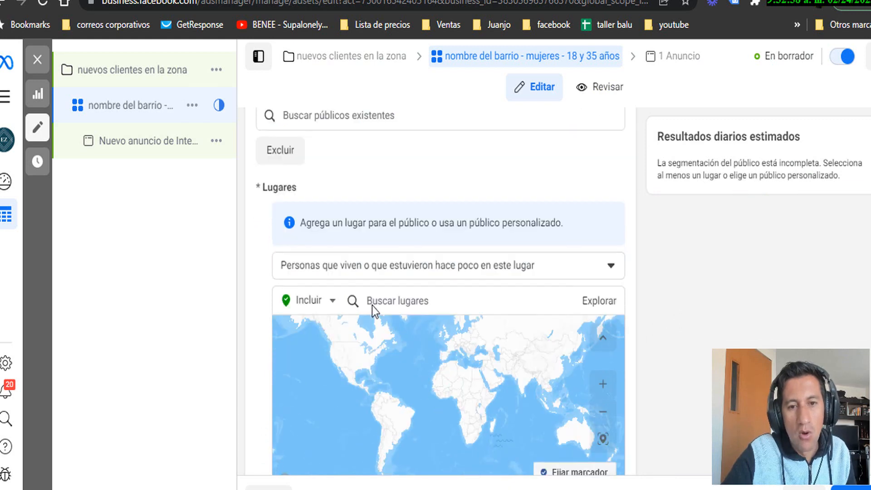
{"action": "left_click", "coordinate": [423, 264]}
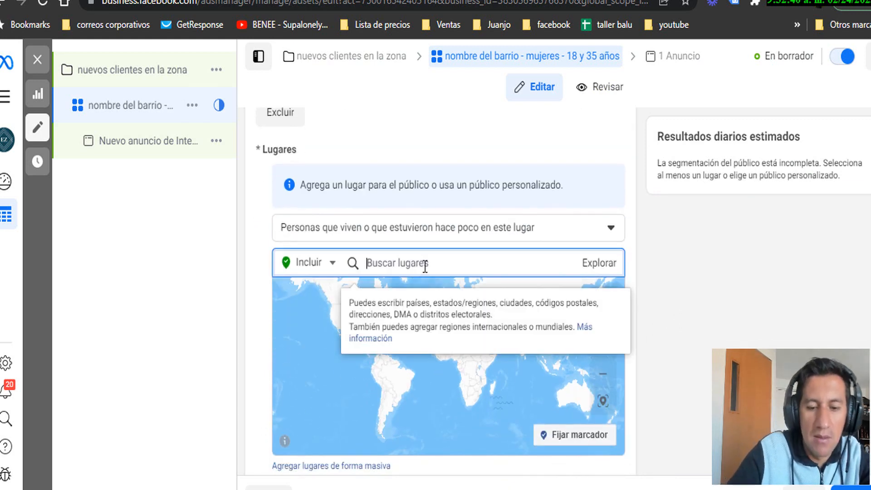
{"action": "type", "text": "dist"}
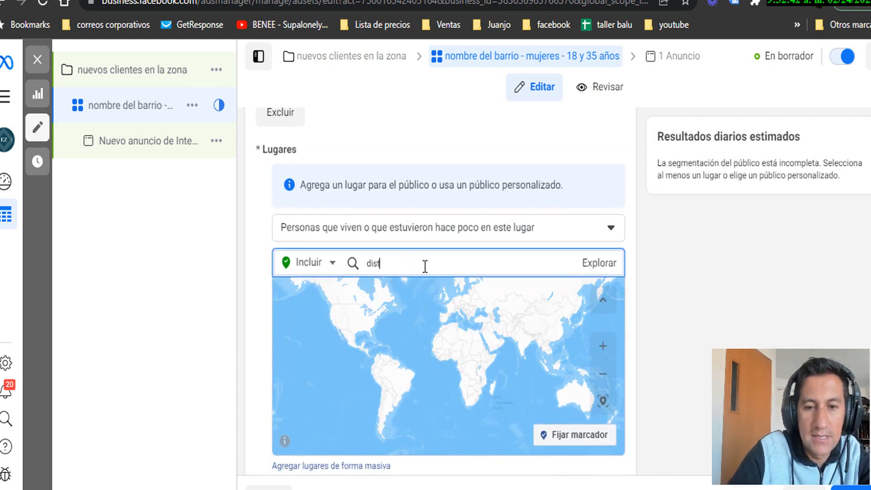
{"action": "type", "text": "rito especial"}
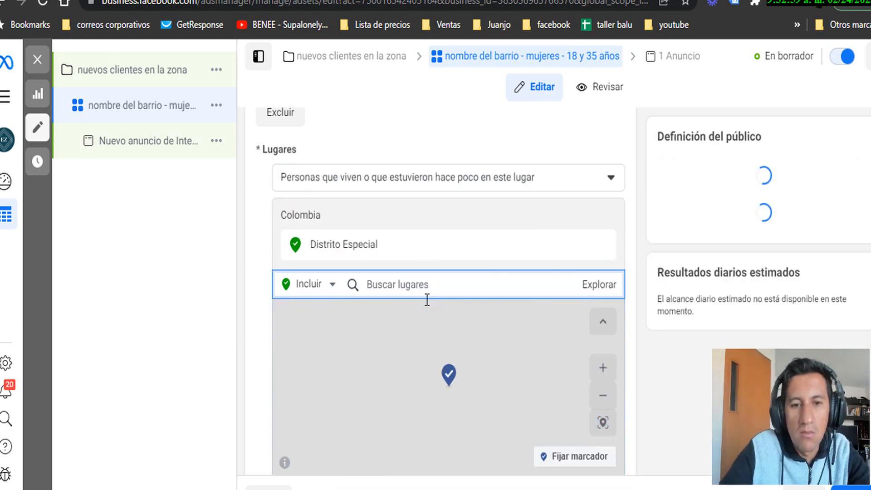
{"action": "scroll", "coordinate": [449, 433], "scroll_direction": "down", "scroll_amount": 3}
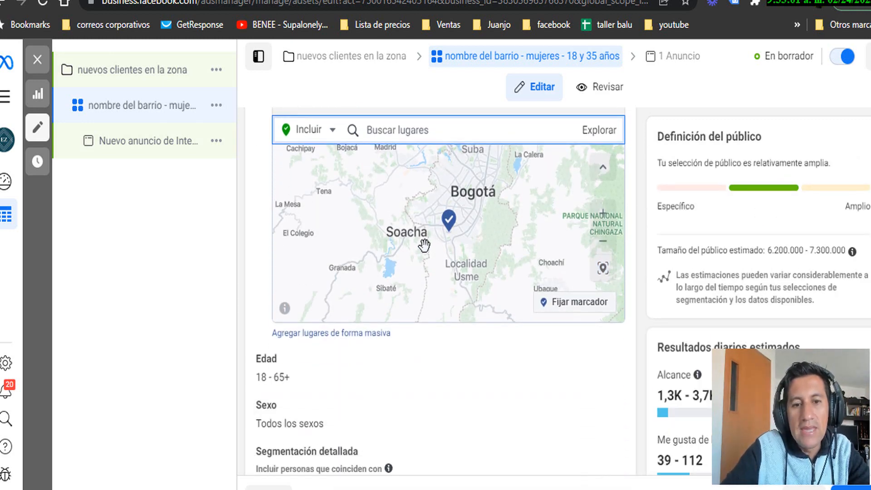
{"action": "scroll", "coordinate": [422, 272], "scroll_direction": "up", "scroll_amount": 4}
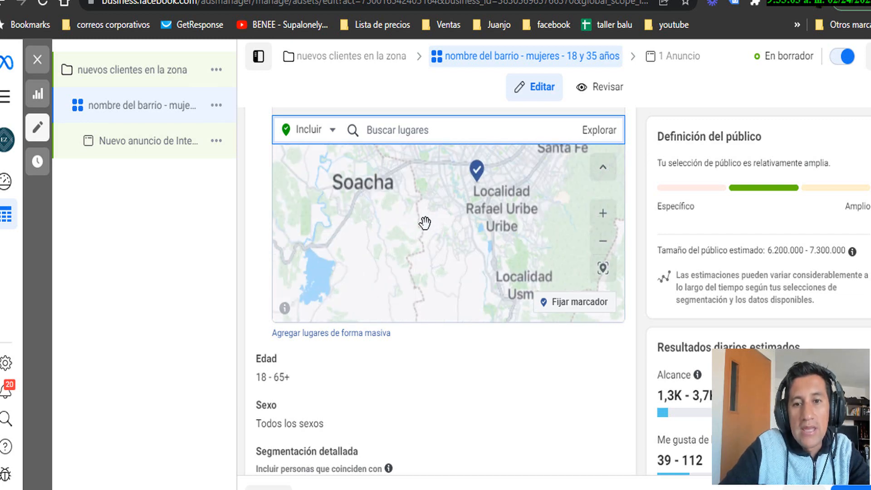
{"action": "scroll", "coordinate": [425, 222], "scroll_direction": "down", "scroll_amount": 4}
{"action": "scroll", "coordinate": [474, 114], "scroll_direction": "up", "scroll_amount": 2}
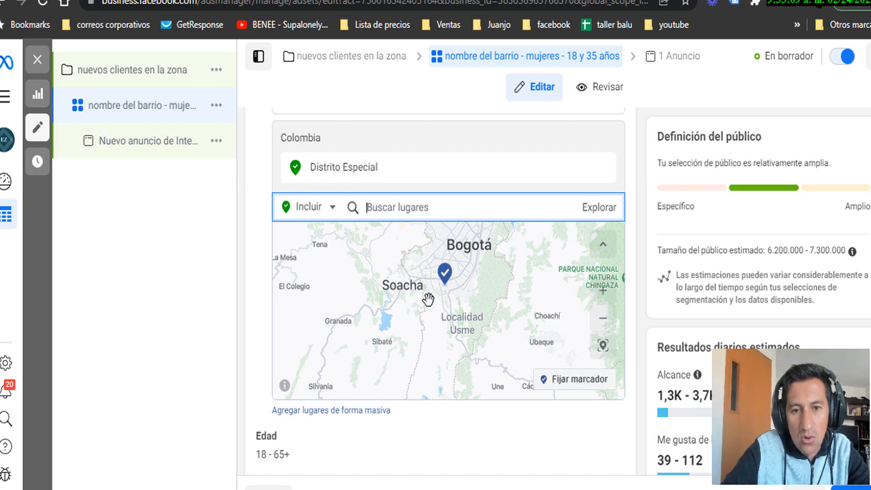
{"action": "scroll", "coordinate": [428, 299], "scroll_direction": "up", "scroll_amount": 2}
{"action": "scroll", "coordinate": [438, 315], "scroll_direction": "up", "scroll_amount": 3}
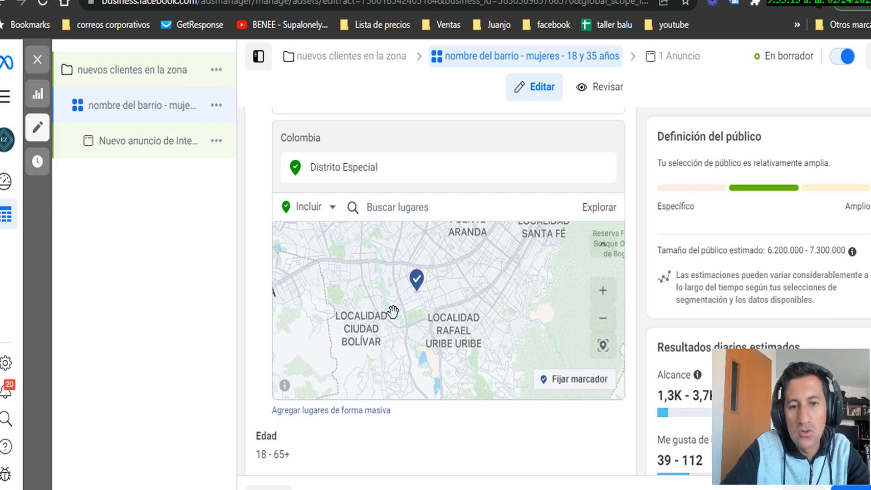
{"action": "scroll", "coordinate": [406, 314], "scroll_direction": "up", "scroll_amount": 4}
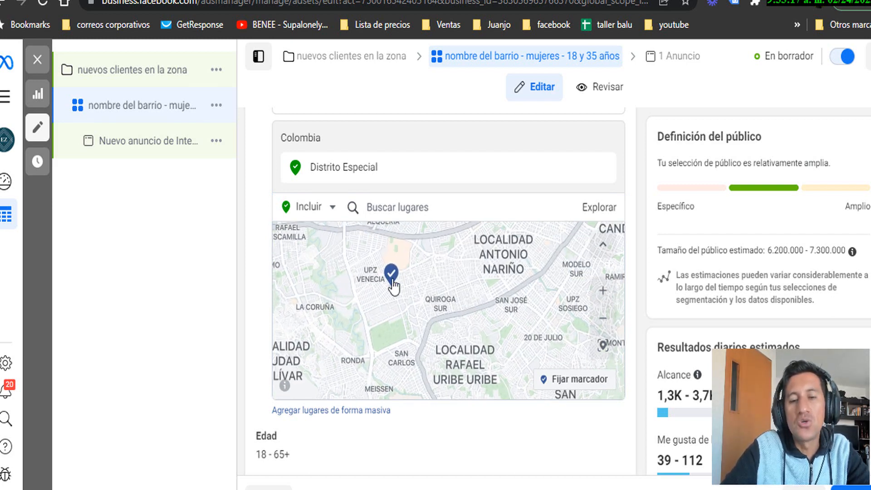
{"action": "scroll", "coordinate": [420, 286], "scroll_direction": "up", "scroll_amount": 2}
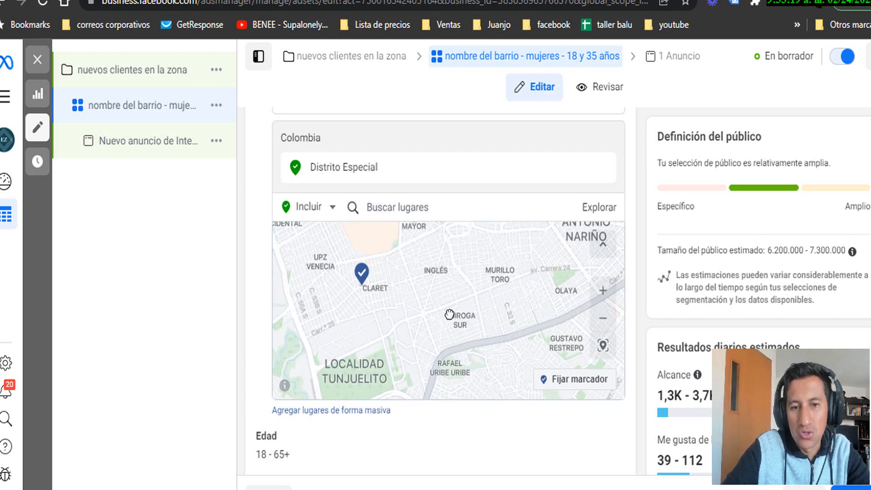
Enable Fijar marcador and pan the location map across southern Bogotá
{"action": "left_click_drag", "start_coordinate": [450, 314], "coordinate": [464, 323]}
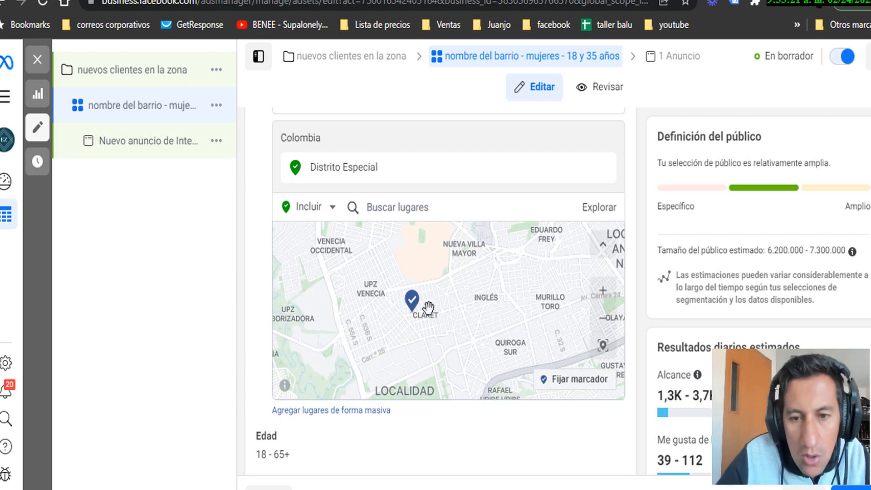
{"action": "left_click", "coordinate": [573, 394]}
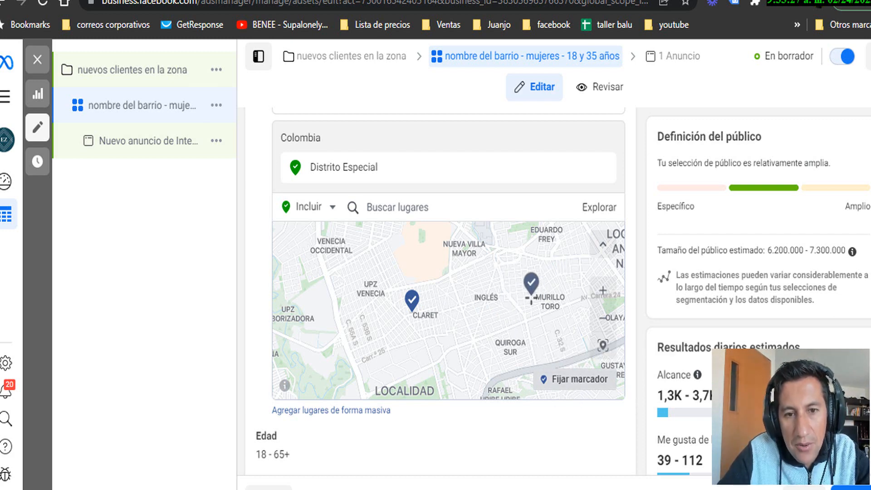
{"action": "scroll", "coordinate": [482, 277], "scroll_direction": "down", "scroll_amount": 3}
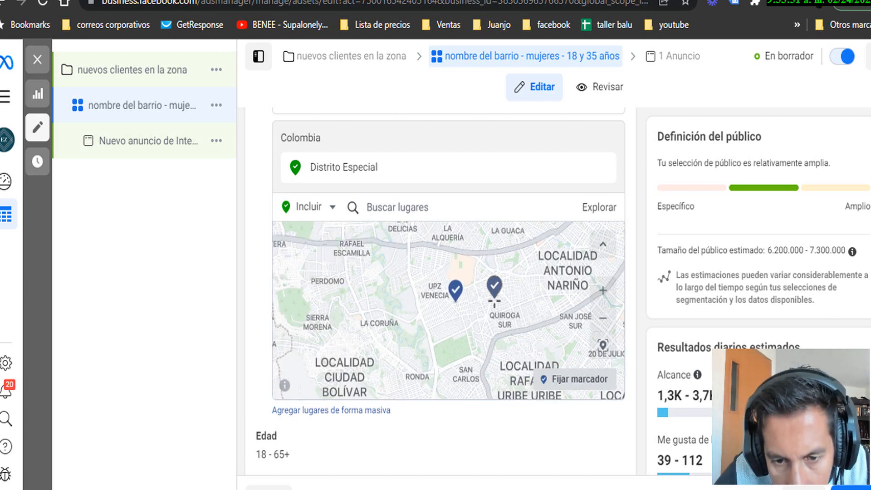
{"action": "left_click_drag", "start_coordinate": [501, 338], "coordinate": [404, 259]}
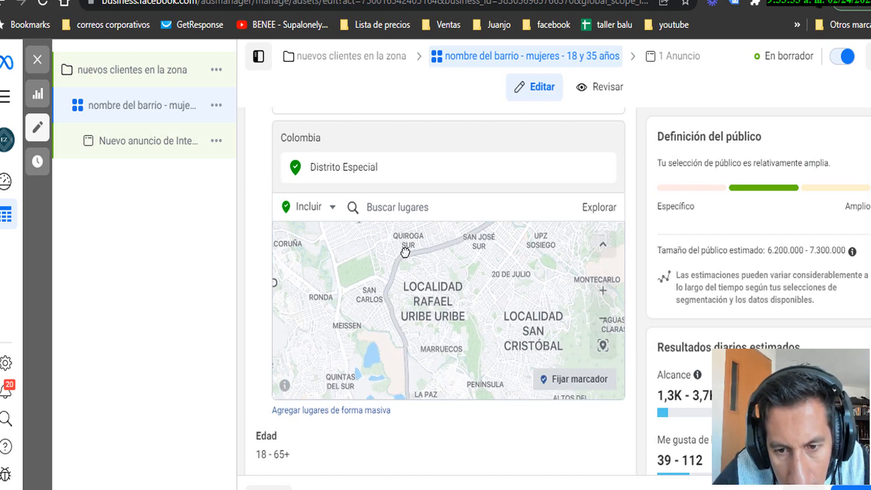
{"action": "left_click_drag", "start_coordinate": [522, 333], "coordinate": [603, 344]}
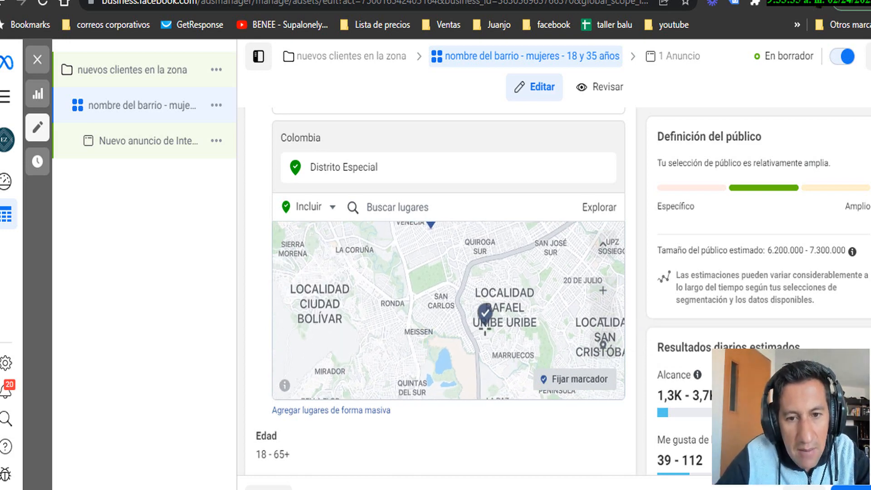
{"action": "left_click_drag", "start_coordinate": [426, 353], "coordinate": [562, 338]}
{"action": "left_click", "coordinate": [421, 306]}
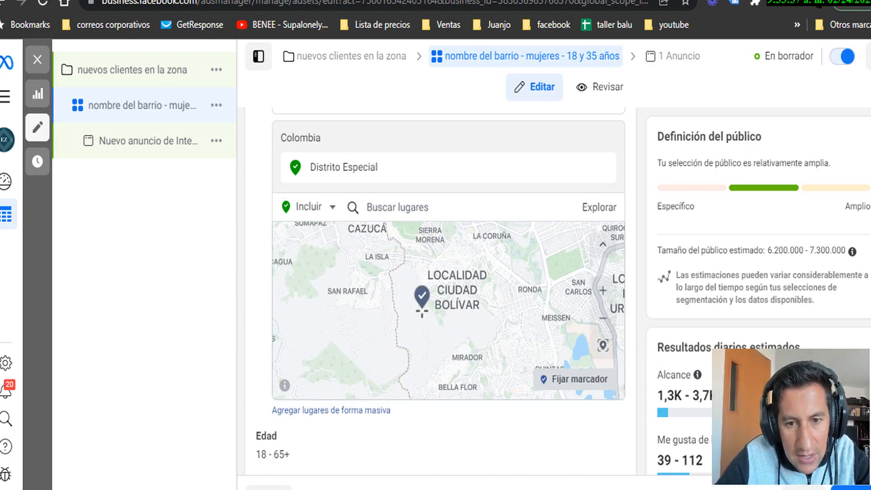
{"action": "scroll", "coordinate": [421, 308], "scroll_direction": "down", "scroll_amount": 1}
{"action": "scroll", "coordinate": [422, 311], "scroll_direction": "down", "scroll_amount": 1}
Bring northern Bogotá back into view and drop the pin on a Suba street
{"action": "left_click_drag", "start_coordinate": [528, 319], "coordinate": [458, 249]}
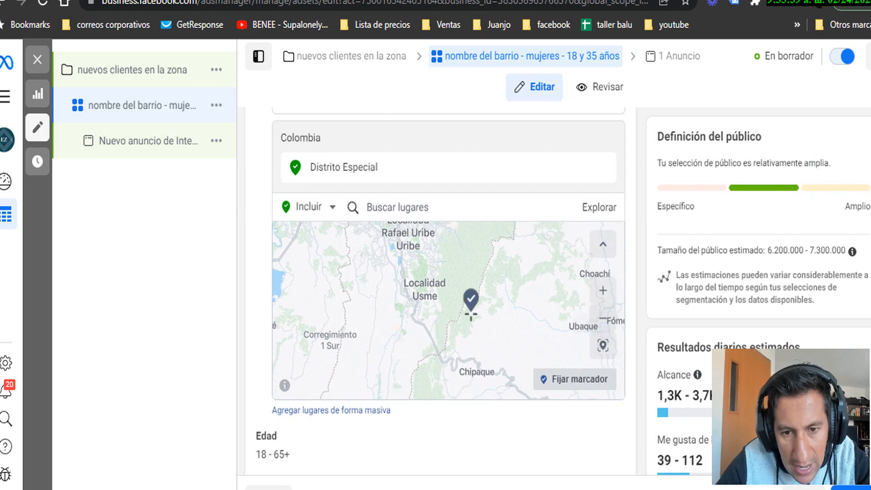
{"action": "left_click_drag", "start_coordinate": [434, 305], "coordinate": [489, 394]}
{"action": "left_click_drag", "start_coordinate": [454, 279], "coordinate": [441, 345]}
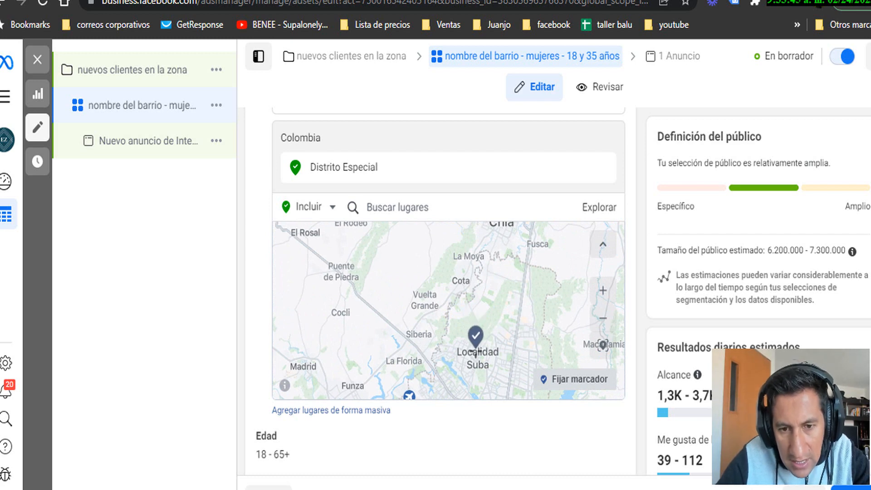
{"action": "scroll", "coordinate": [475, 345], "scroll_direction": "up", "scroll_amount": 5}
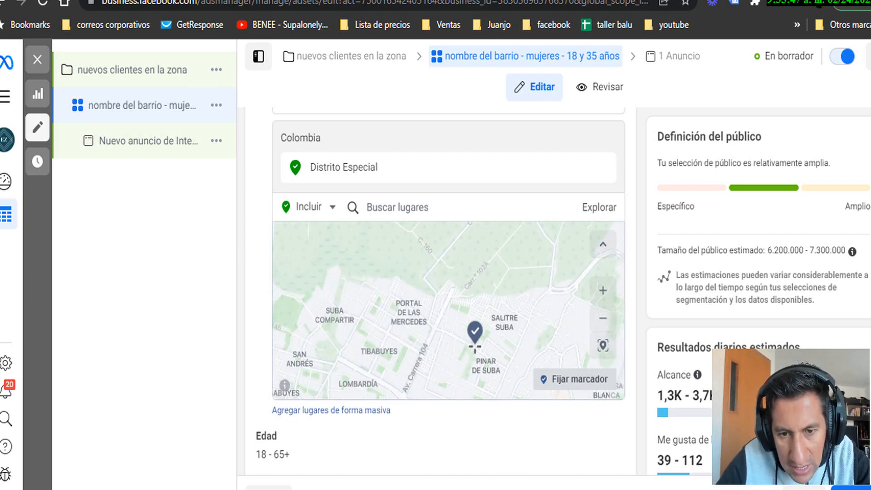
{"action": "scroll", "coordinate": [476, 336], "scroll_direction": "up", "scroll_amount": 5}
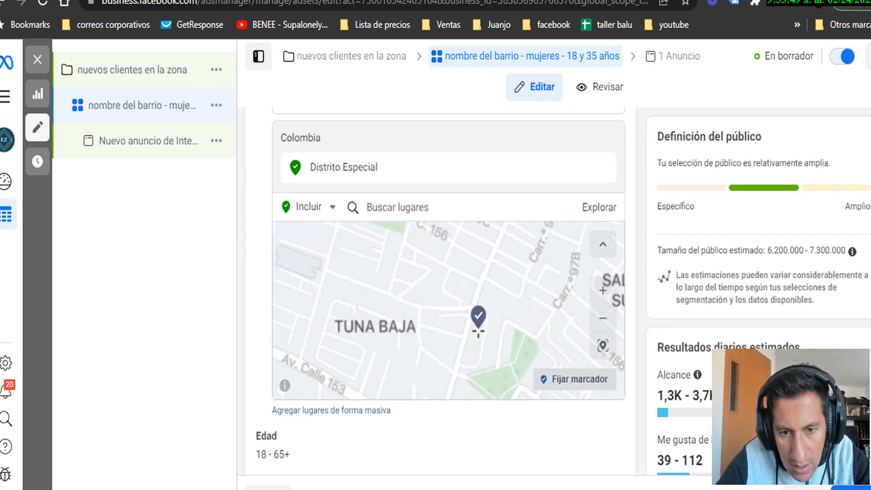
{"action": "scroll", "coordinate": [478, 331], "scroll_direction": "up", "scroll_amount": 5}
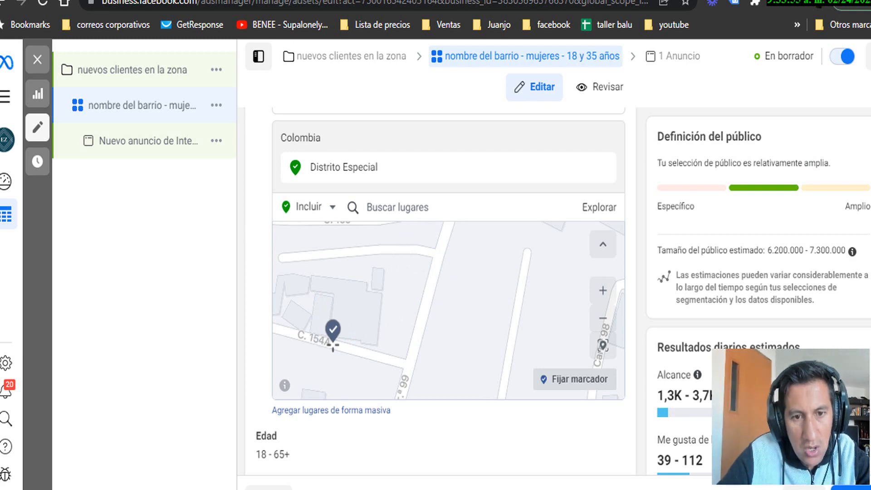
{"action": "left_click", "coordinate": [327, 336]}
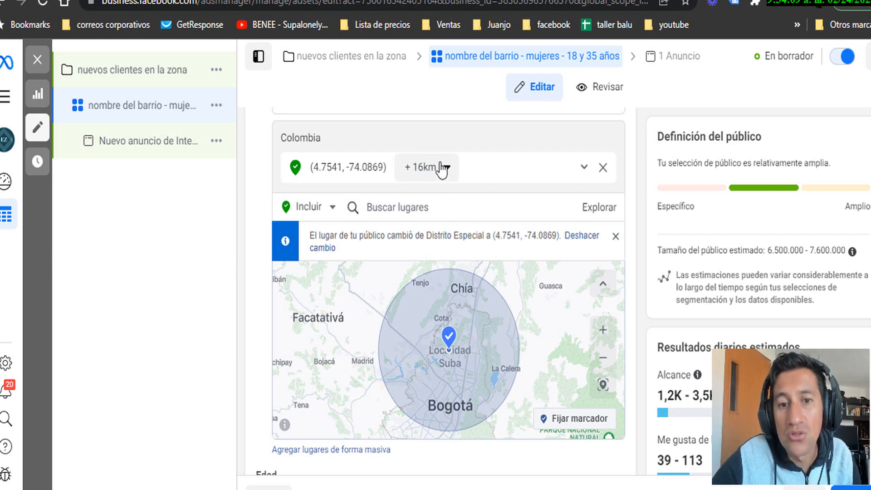
Change the Suba pin radius from +16km to 2 km and confirm it
{"action": "left_click", "coordinate": [431, 174]}
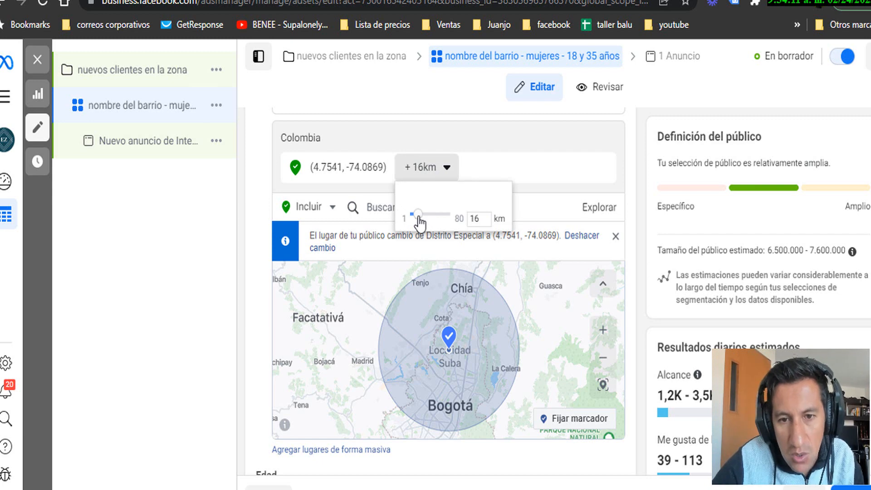
{"action": "left_click_drag", "start_coordinate": [418, 216], "coordinate": [408, 216]}
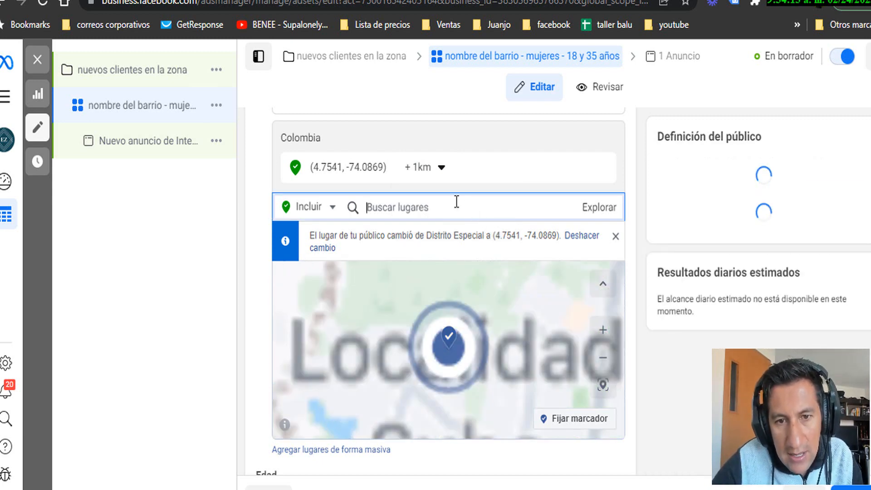
{"action": "left_click", "coordinate": [439, 175]}
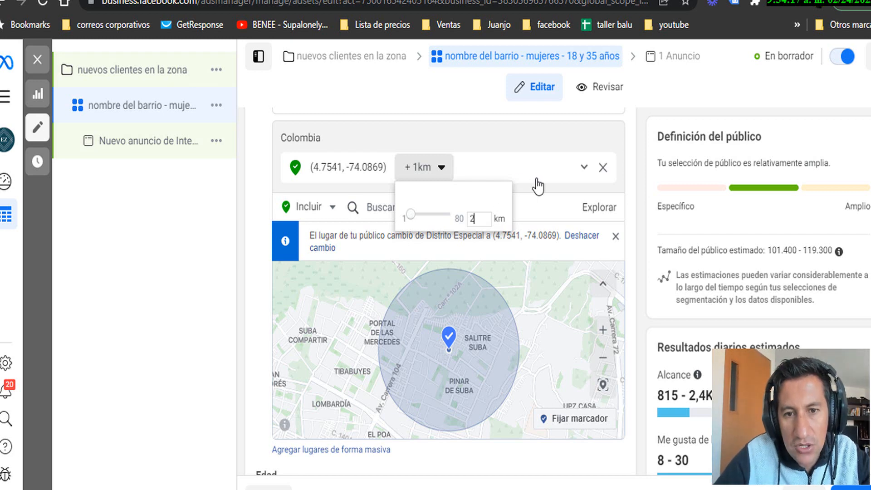
{"action": "left_click", "coordinate": [531, 194]}
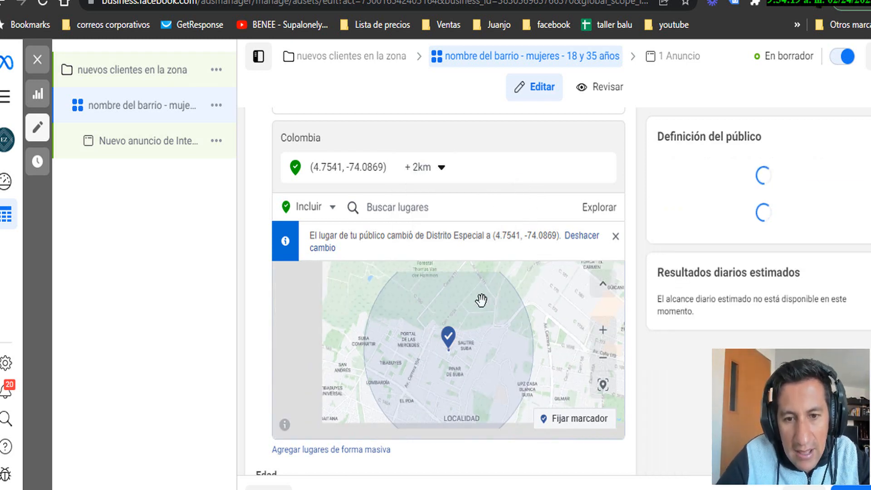
{"action": "scroll", "coordinate": [455, 370], "scroll_direction": "down", "scroll_amount": 1}
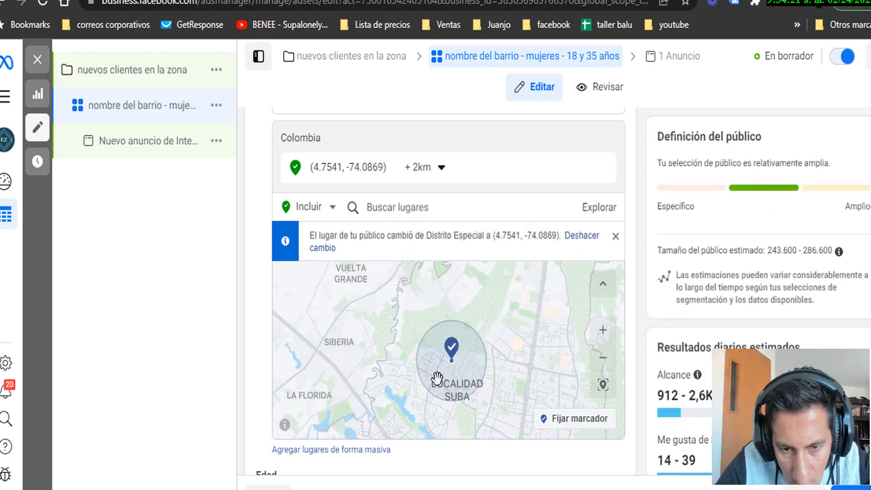
{"action": "scroll", "coordinate": [458, 363], "scroll_direction": "up", "scroll_amount": 1}
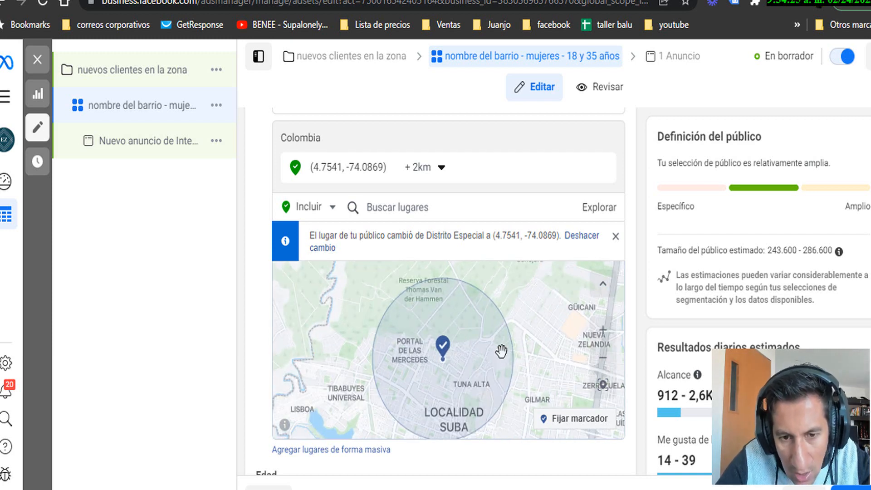
{"action": "left_click", "coordinate": [422, 167]}
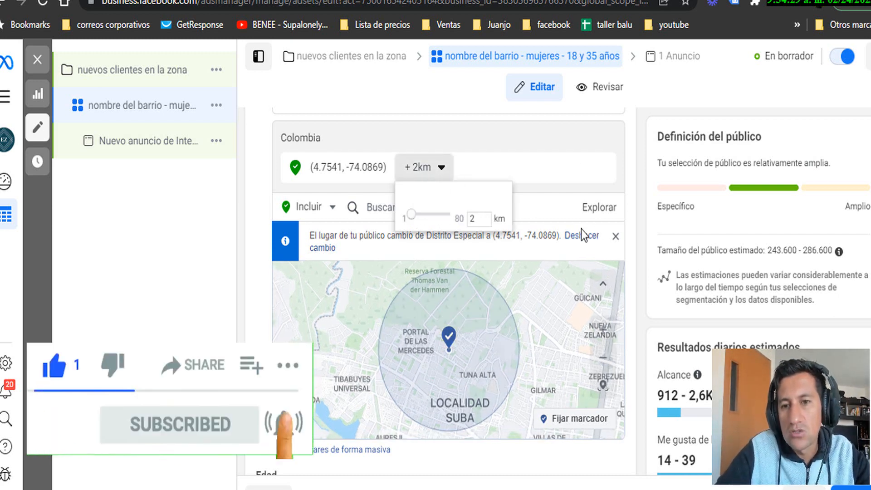
{"action": "left_click", "coordinate": [629, 162]}
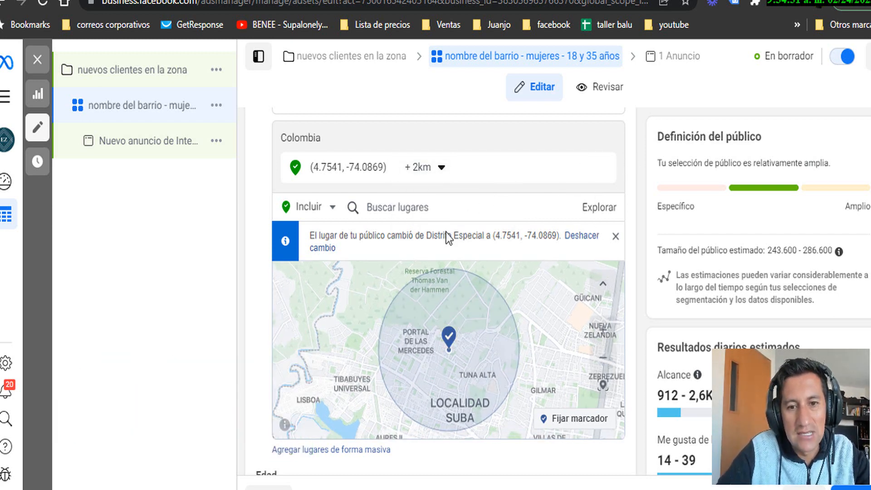
{"action": "scroll", "coordinate": [510, 272], "scroll_direction": "down", "scroll_amount": 2}
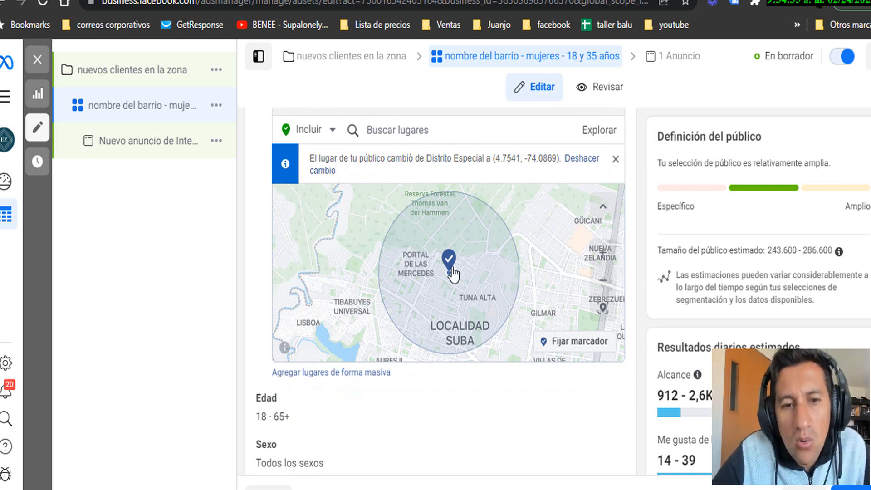
{"action": "scroll", "coordinate": [290, 168], "scroll_direction": "up", "scroll_amount": 2}
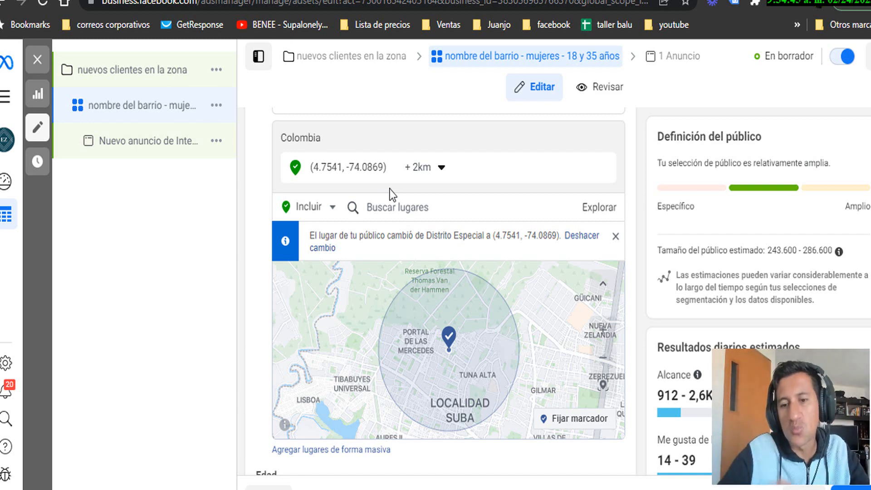
{"action": "scroll", "coordinate": [389, 190], "scroll_direction": "down", "scroll_amount": 5}
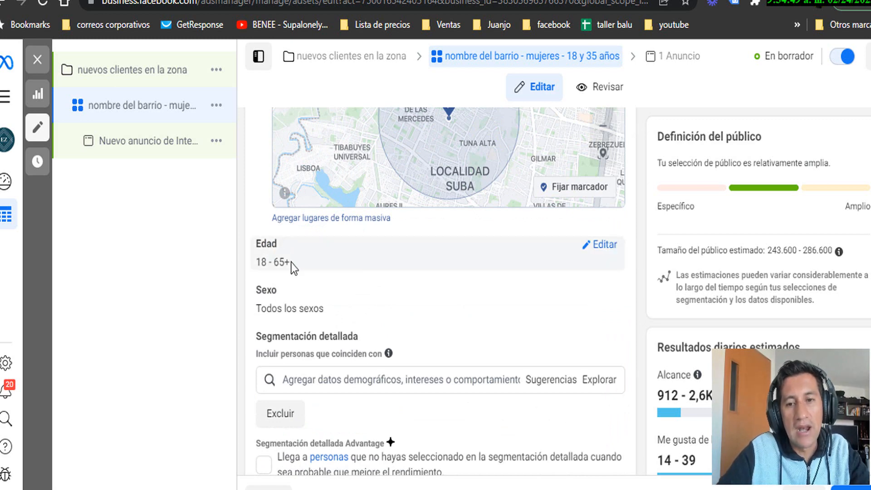
Set the maximum age to 35 and the gender to Mujeres
{"action": "left_click", "coordinate": [604, 246]}
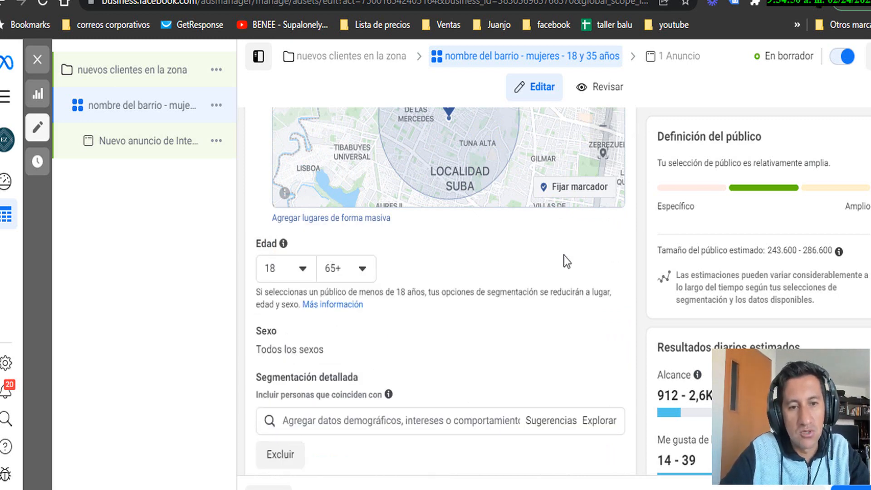
{"action": "left_click", "coordinate": [361, 268]}
{"action": "scroll", "coordinate": [340, 408], "scroll_direction": "up", "scroll_amount": 5}
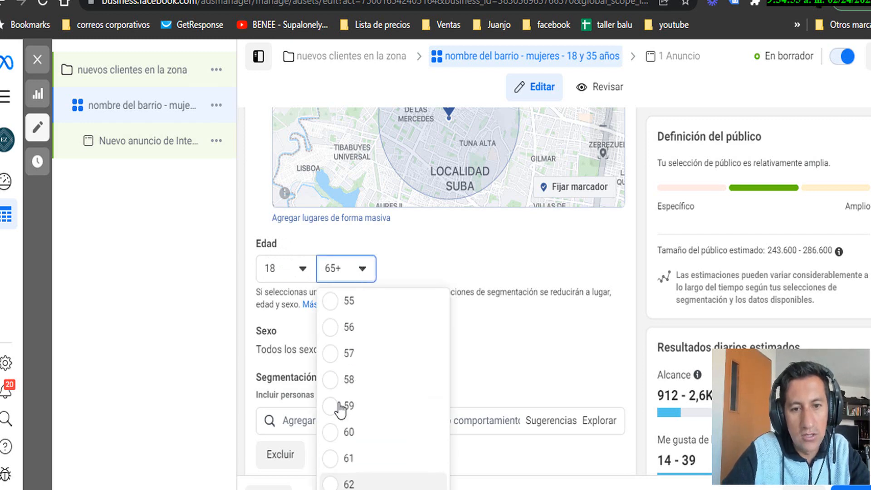
{"action": "scroll", "coordinate": [340, 408], "scroll_direction": "up", "scroll_amount": 8}
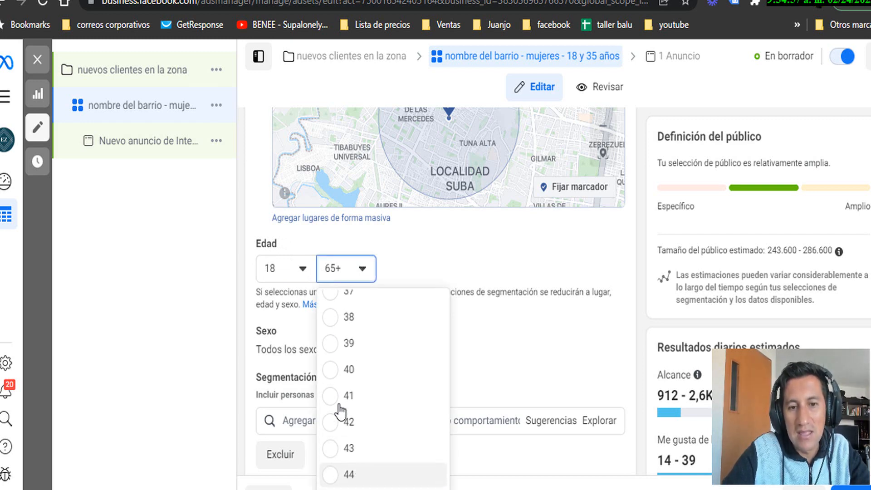
{"action": "left_click", "coordinate": [330, 317]}
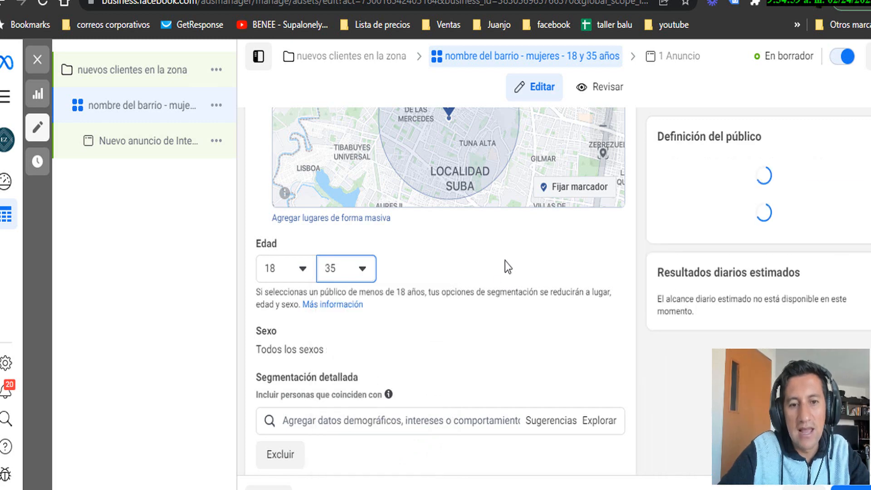
{"action": "scroll", "coordinate": [399, 290], "scroll_direction": "down", "scroll_amount": 2}
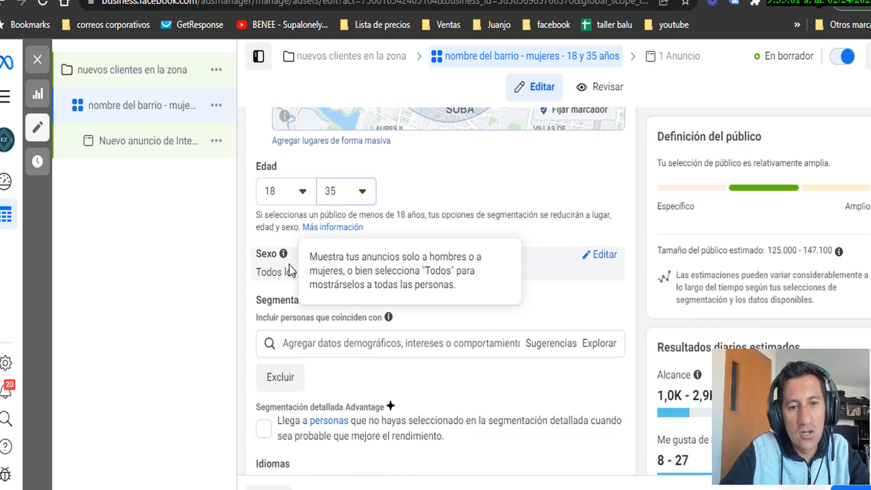
{"action": "left_click", "coordinate": [605, 255]}
{"action": "left_click", "coordinate": [429, 278]}
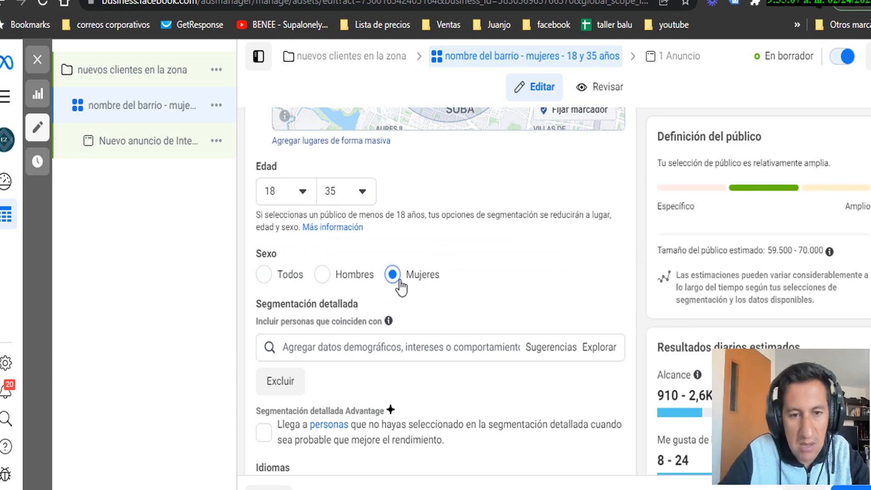
{"action": "scroll", "coordinate": [394, 288], "scroll_direction": "down", "scroll_amount": 2}
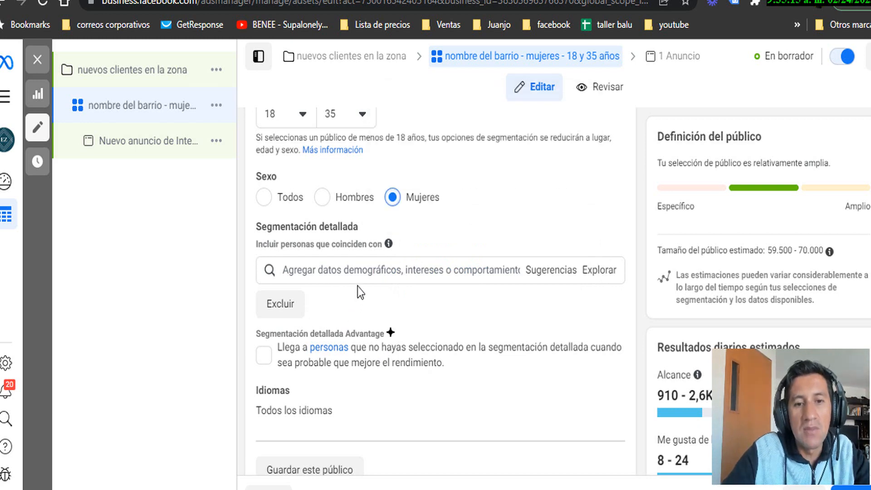
Search 'bel' in Segmentación detallada and add the 'Salones de belleza (cosméticos)' interest
{"action": "left_click", "coordinate": [365, 272]}
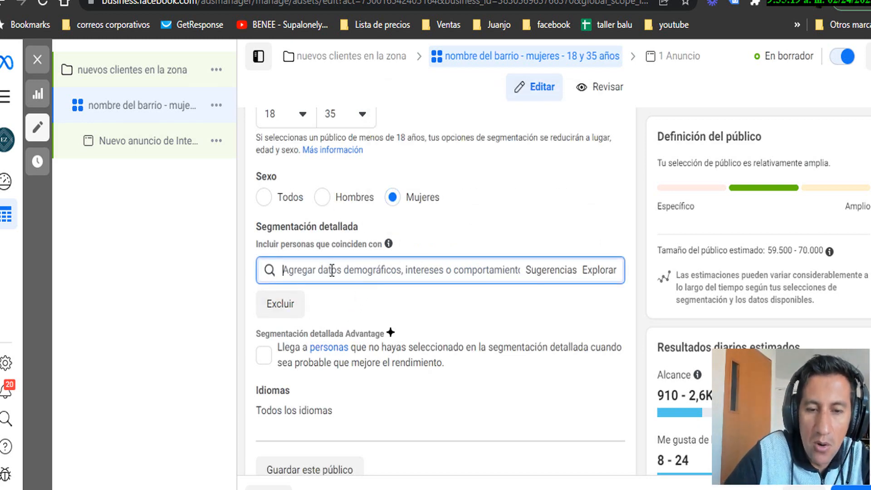
{"action": "type", "text": "belleza"}
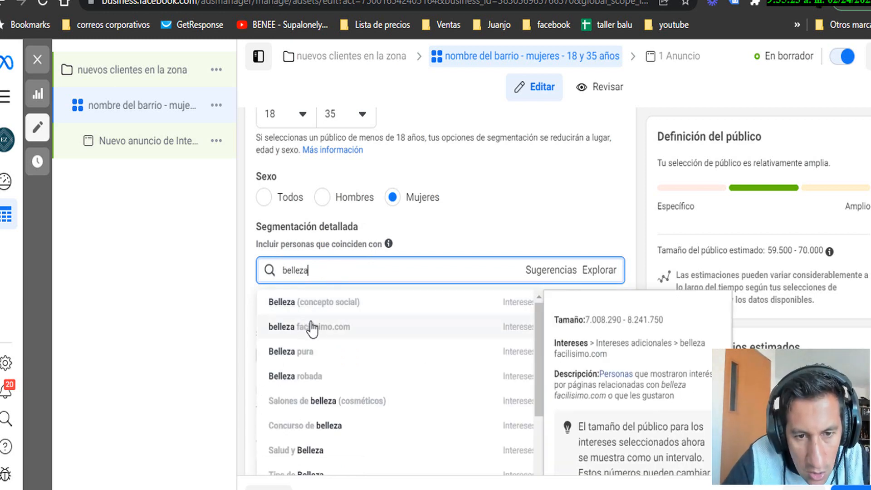
{"action": "scroll", "coordinate": [358, 376], "scroll_direction": "down", "scroll_amount": 2}
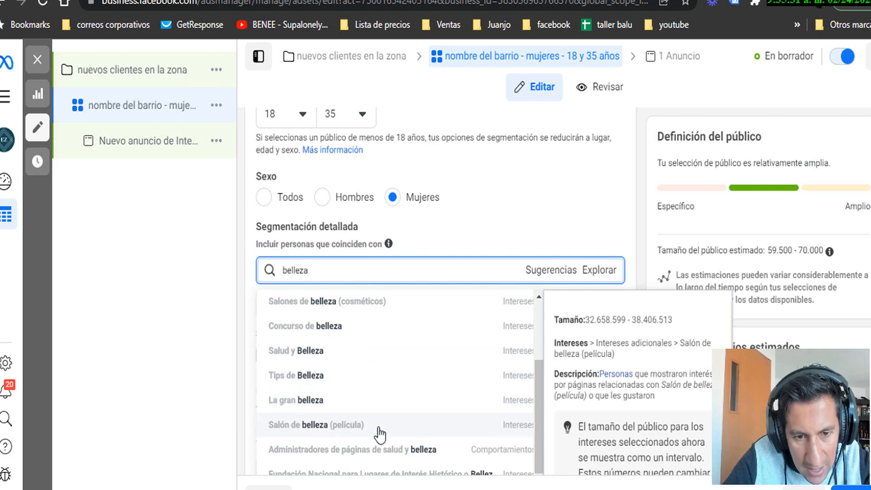
{"action": "scroll", "coordinate": [365, 428], "scroll_direction": "down", "scroll_amount": 2}
{"action": "scroll", "coordinate": [349, 381], "scroll_direction": "up", "scroll_amount": 2}
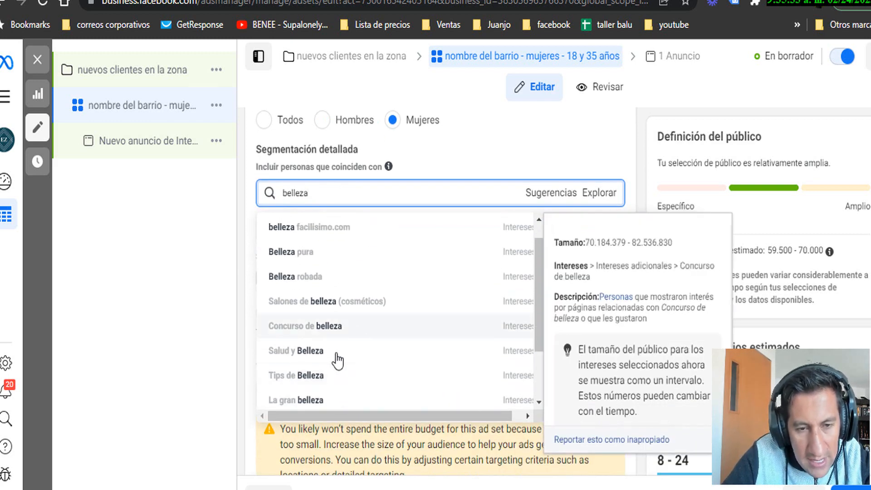
{"action": "left_click", "coordinate": [320, 303]}
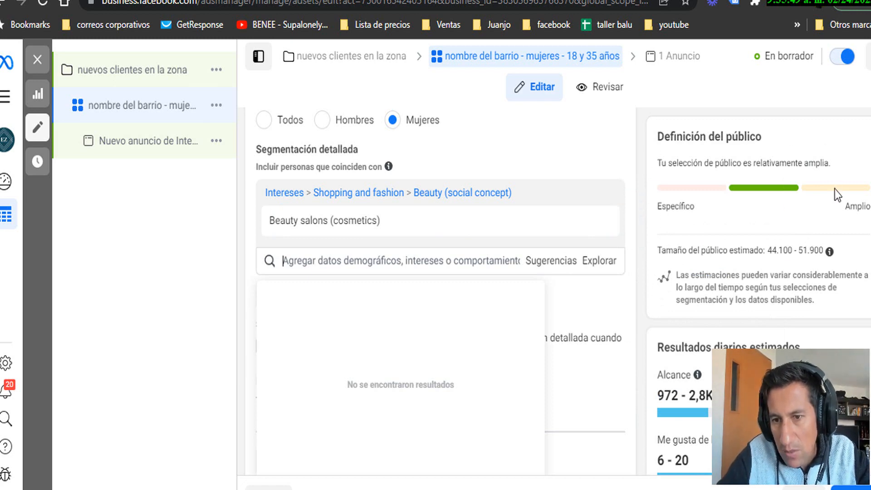
{"action": "left_click_drag", "start_coordinate": [657, 251], "coordinate": [825, 253]}
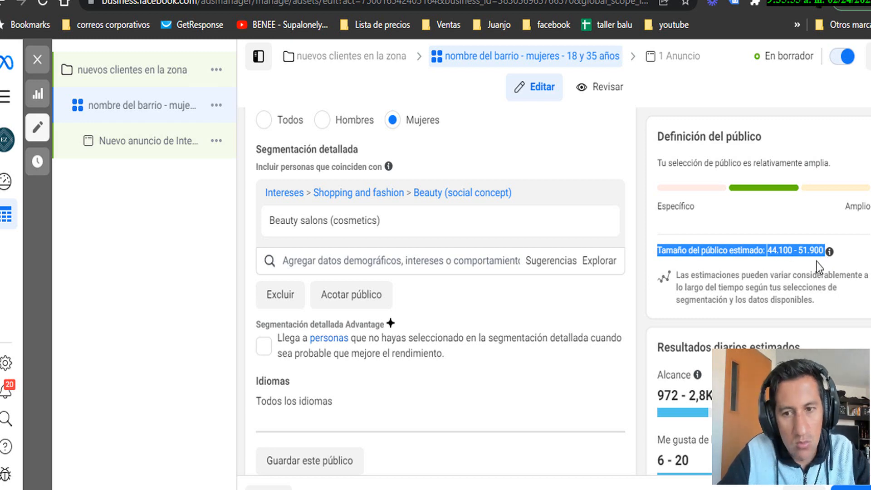
{"action": "scroll", "coordinate": [590, 367], "scroll_direction": "up", "scroll_amount": 5}
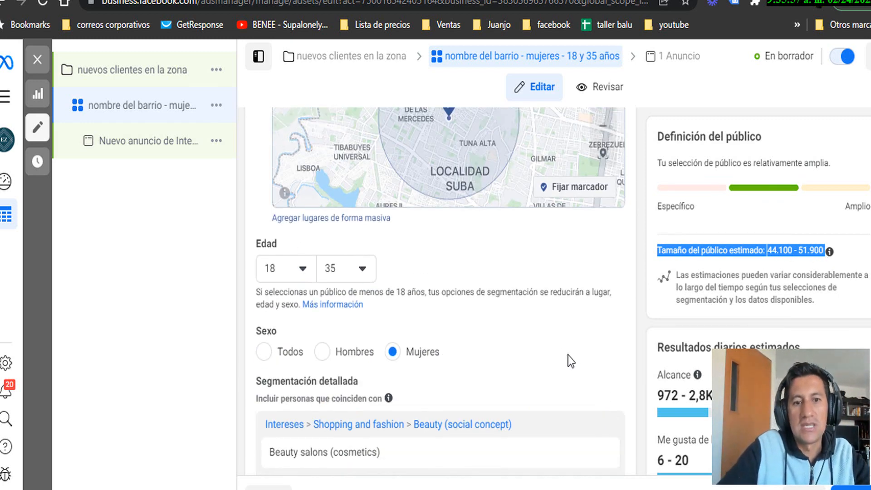
{"action": "scroll", "coordinate": [472, 204], "scroll_direction": "up", "scroll_amount": 3}
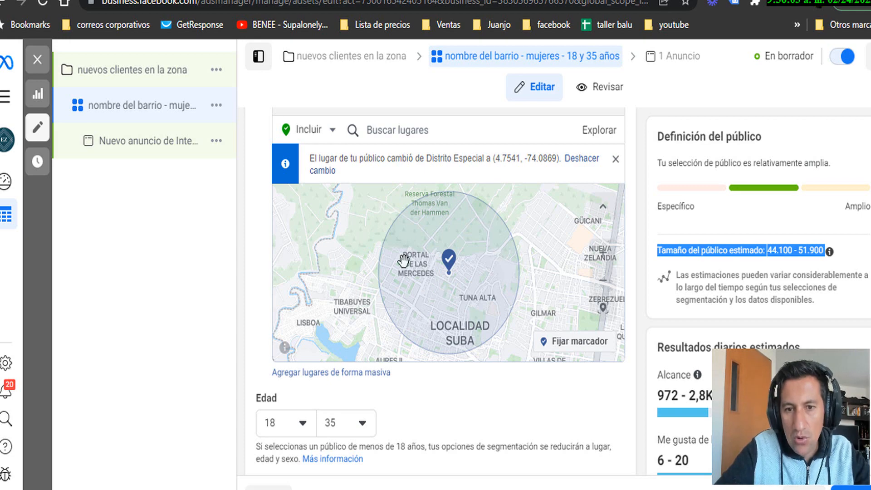
{"action": "scroll", "coordinate": [427, 297], "scroll_direction": "down", "scroll_amount": 2}
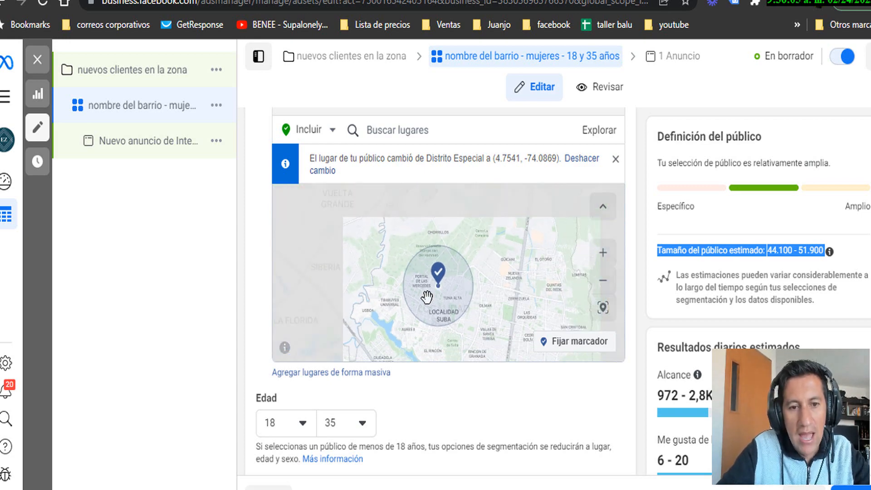
{"action": "scroll", "coordinate": [382, 383], "scroll_direction": "up", "scroll_amount": 1}
{"action": "scroll", "coordinate": [510, 424], "scroll_direction": "down", "scroll_amount": 1}
{"action": "left_click", "coordinate": [635, 451]}
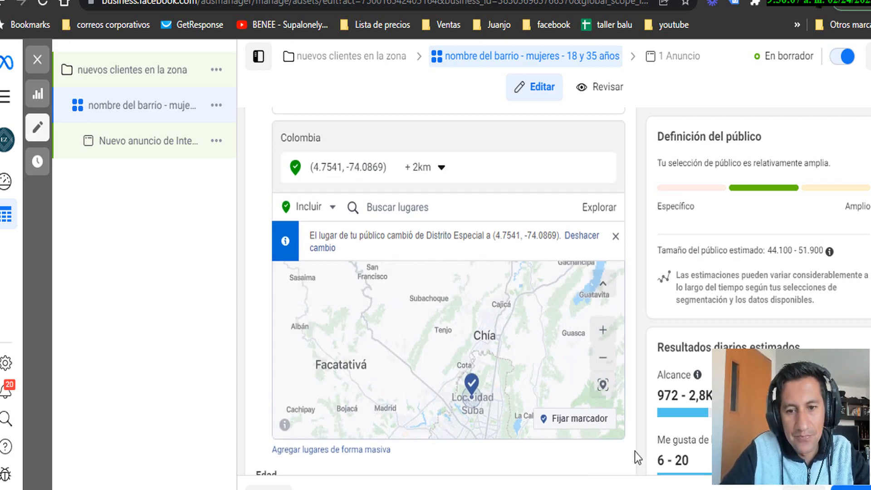
{"action": "scroll", "coordinate": [634, 450], "scroll_direction": "down", "scroll_amount": 3}
{"action": "mouse_move", "coordinate": [282, 320]}
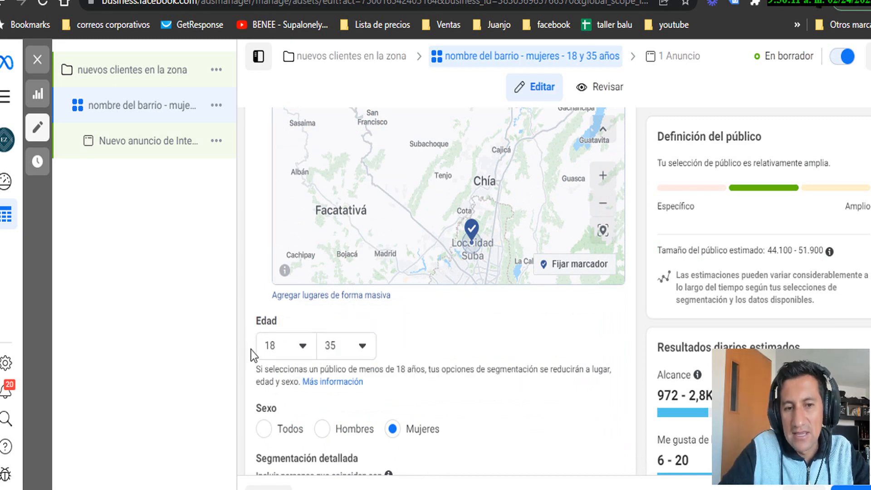
{"action": "scroll", "coordinate": [633, 335], "scroll_direction": "down", "scroll_amount": 2}
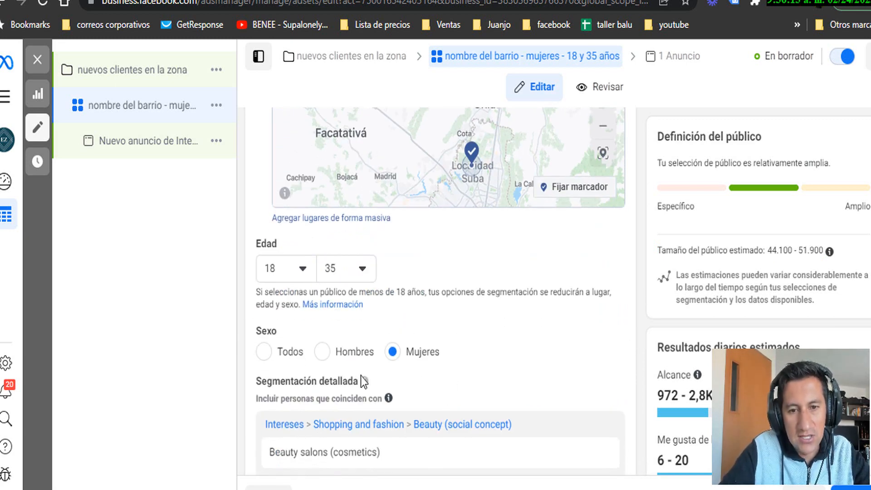
{"action": "scroll", "coordinate": [620, 321], "scroll_direction": "down", "scroll_amount": 3}
{"action": "mouse_move", "coordinate": [271, 298]}
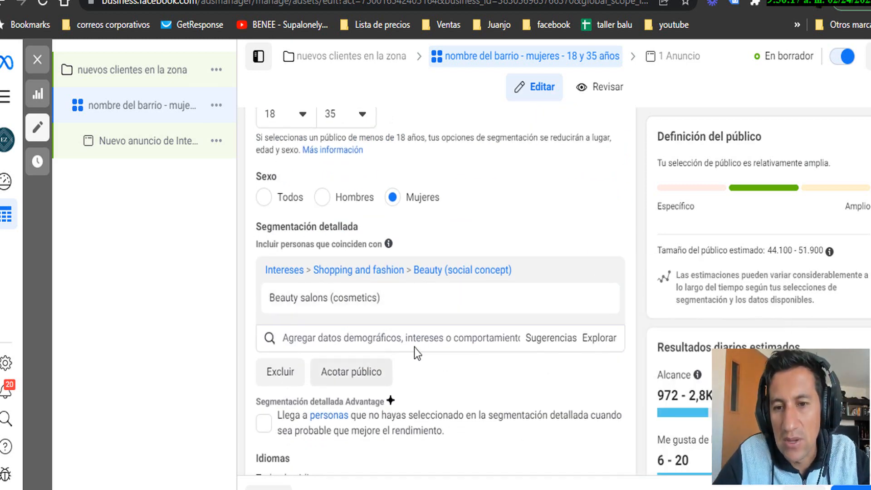
{"action": "mouse_move", "coordinate": [571, 311]}
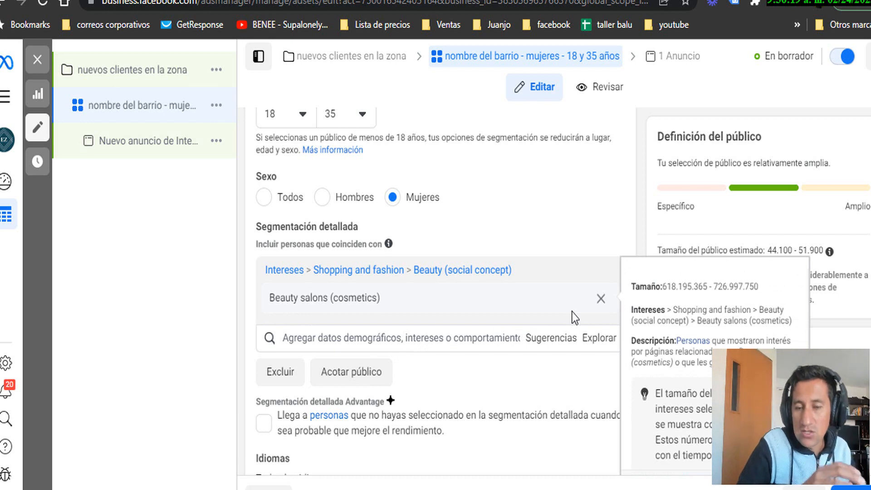
{"action": "scroll", "coordinate": [484, 331], "scroll_direction": "down", "scroll_amount": 5}
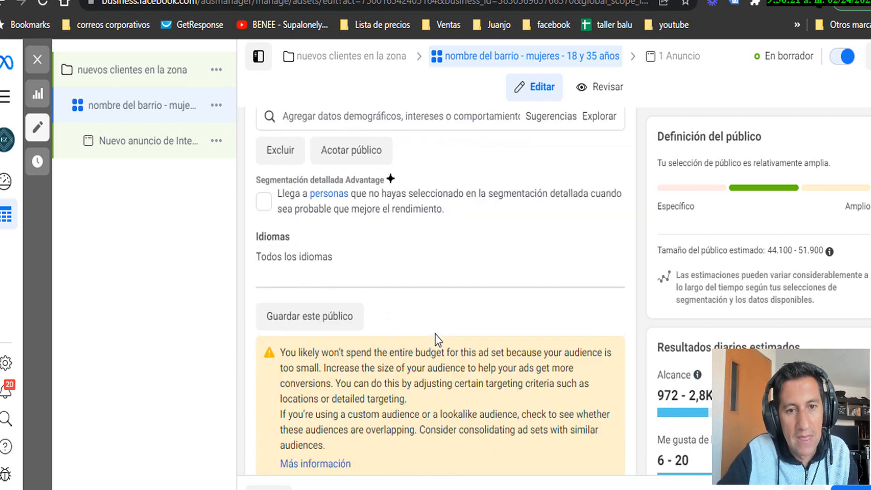
{"action": "scroll", "coordinate": [390, 220], "scroll_direction": "up", "scroll_amount": 2}
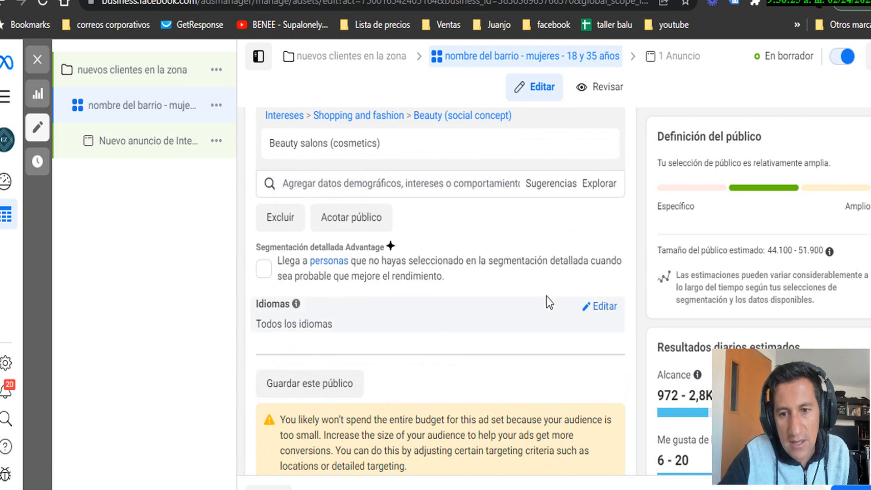
Search 'españo' under Idiomas and set the language to Español (todos)
{"action": "left_click", "coordinate": [599, 308]}
{"action": "left_click", "coordinate": [399, 334]}
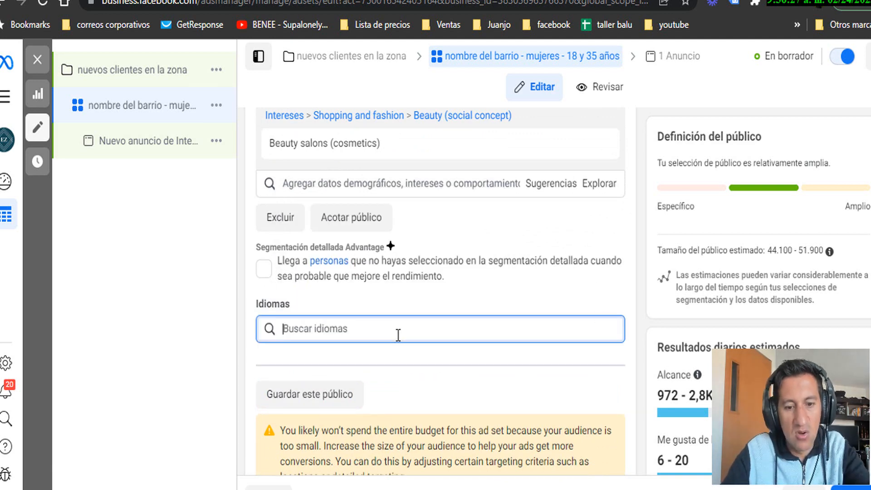
{"action": "type", "text": "español"}
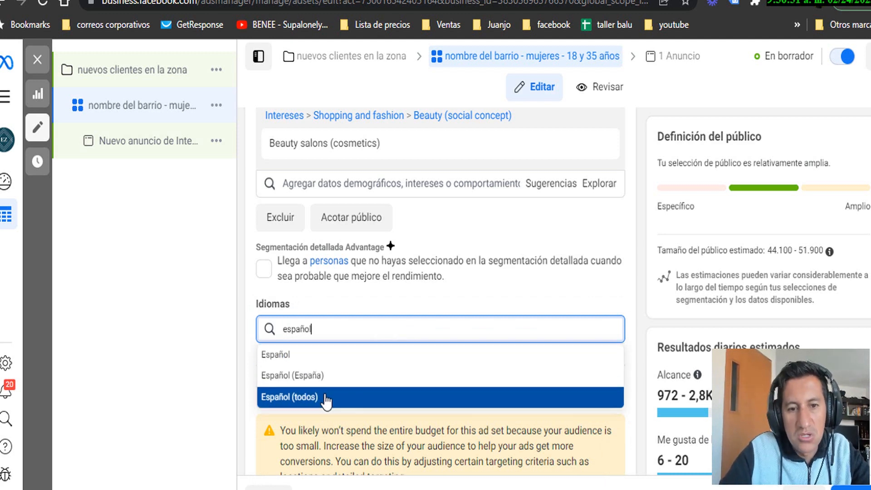
{"action": "left_click", "coordinate": [325, 398]}
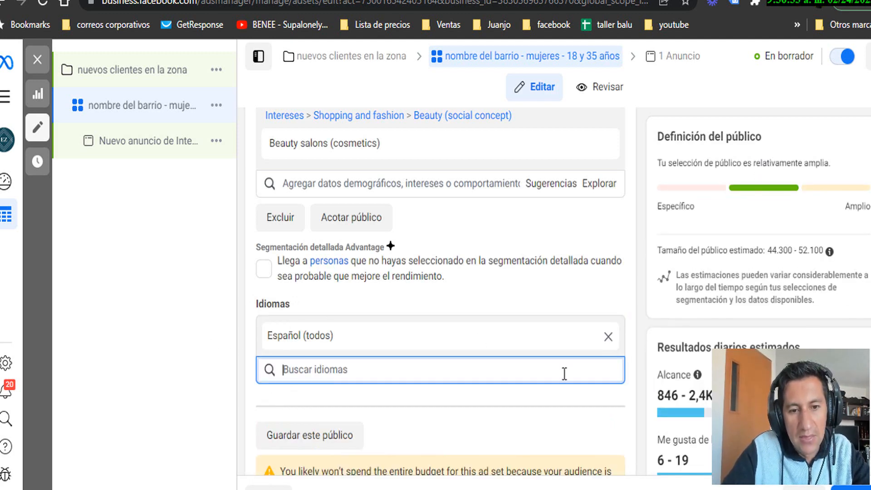
{"action": "scroll", "coordinate": [564, 373], "scroll_direction": "down", "scroll_amount": 3}
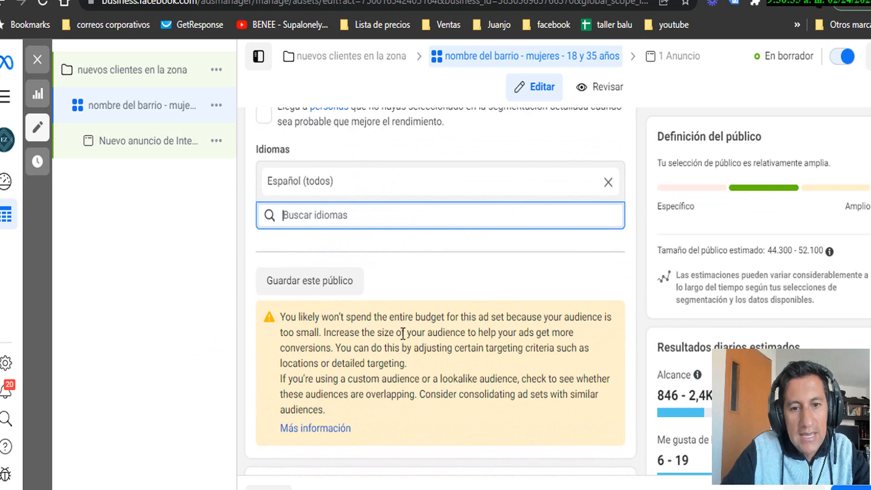
{"action": "scroll", "coordinate": [403, 333], "scroll_direction": "down", "scroll_amount": 2}
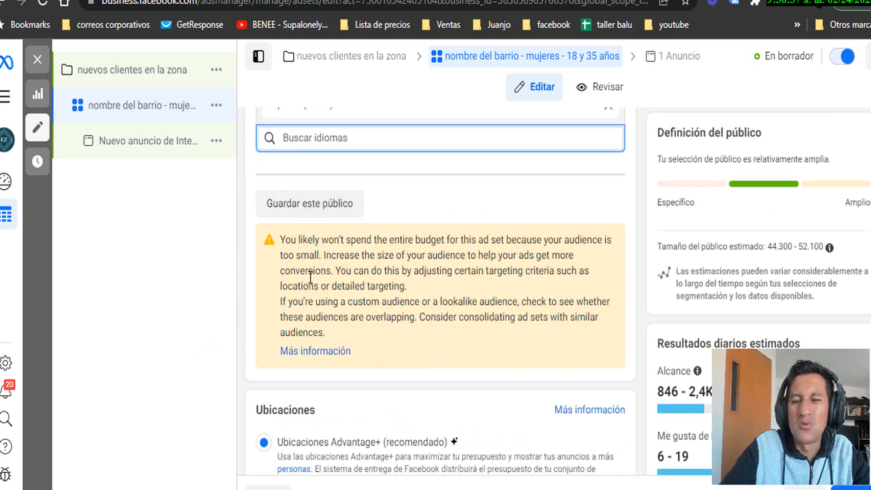
{"action": "scroll", "coordinate": [433, 278], "scroll_direction": "down", "scroll_amount": 3}
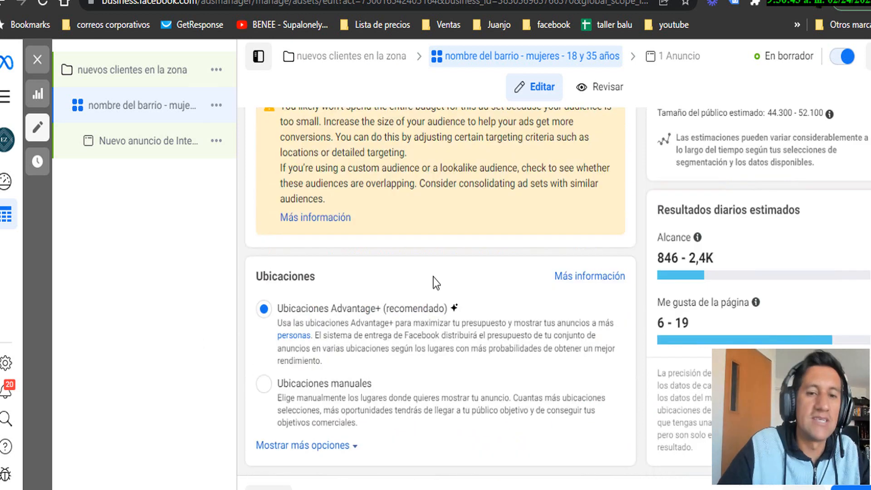
{"action": "scroll", "coordinate": [399, 260], "scroll_direction": "up", "scroll_amount": 3}
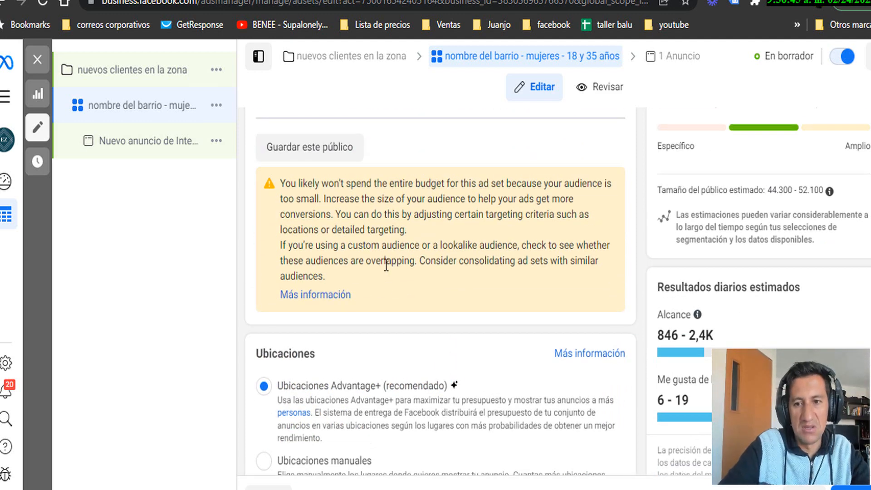
{"action": "scroll", "coordinate": [388, 256], "scroll_direction": "down", "scroll_amount": 3}
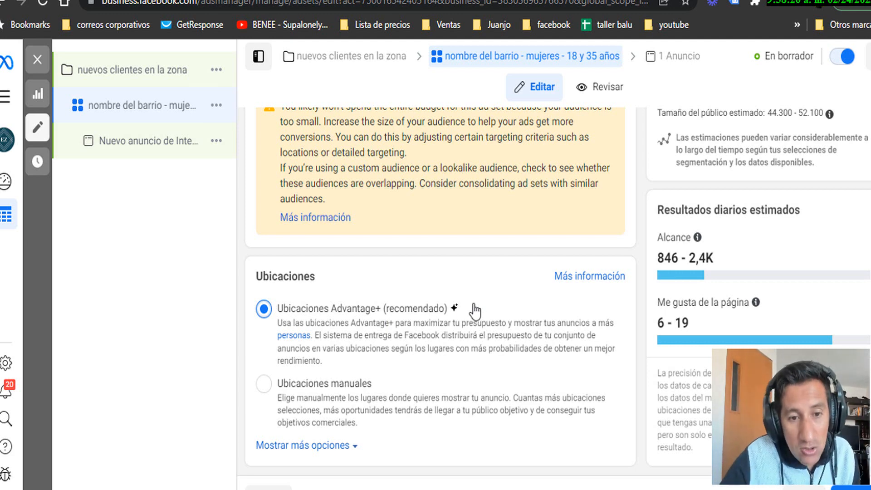
{"action": "left_click", "coordinate": [268, 385]}
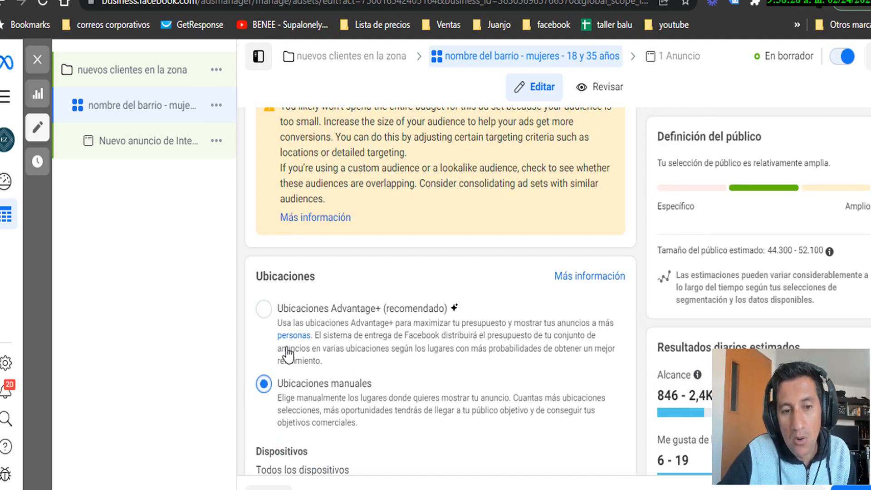
{"action": "scroll", "coordinate": [355, 346], "scroll_direction": "down", "scroll_amount": 2}
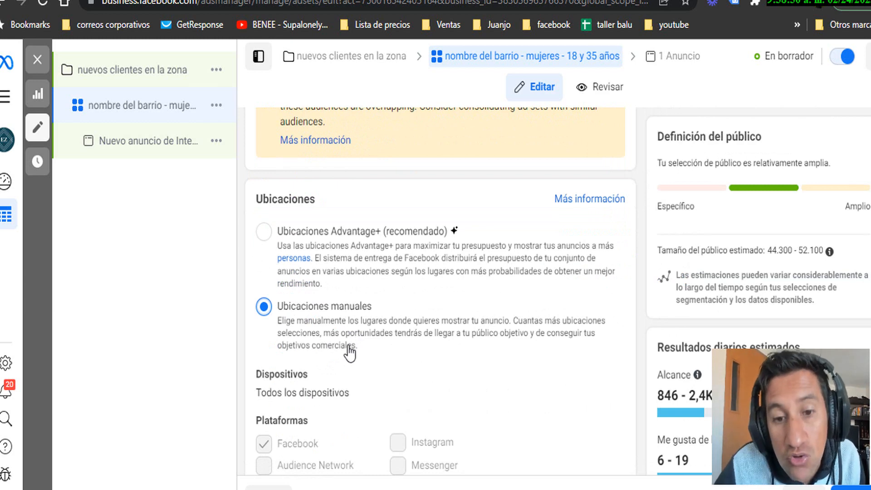
{"action": "scroll", "coordinate": [355, 346], "scroll_direction": "down", "scroll_amount": 3}
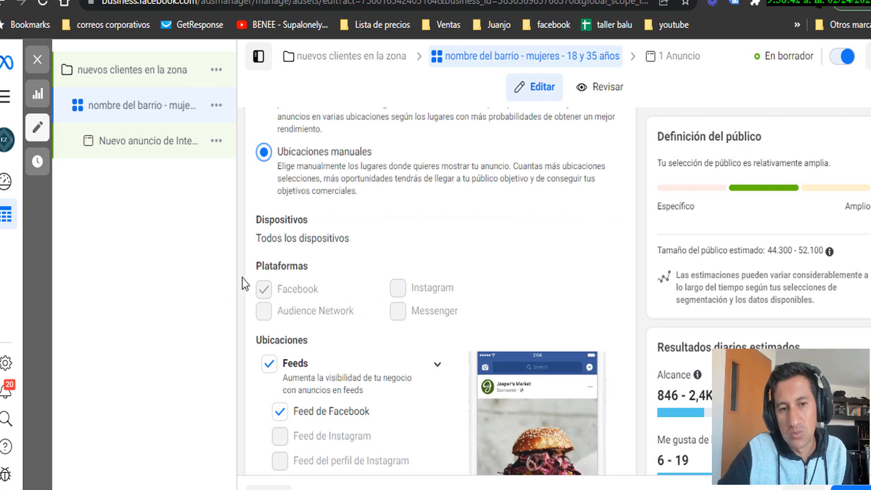
{"action": "scroll", "coordinate": [275, 259], "scroll_direction": "up", "scroll_amount": 3}
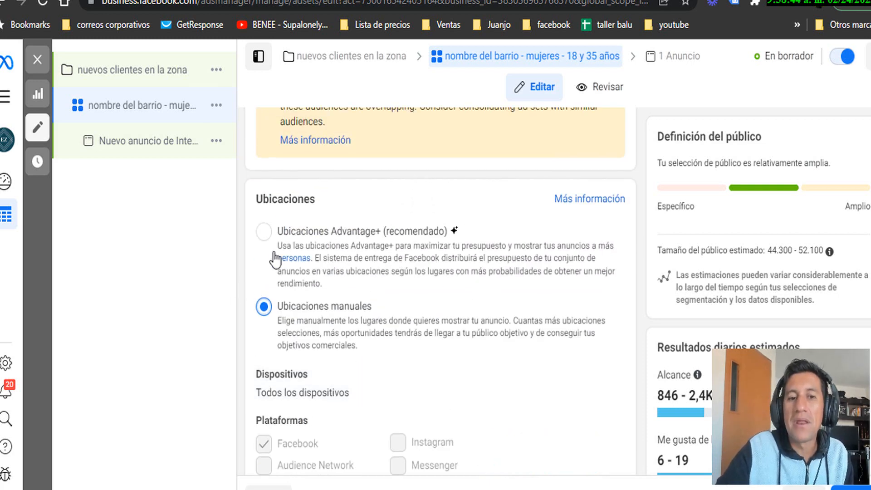
{"action": "left_click", "coordinate": [263, 231]}
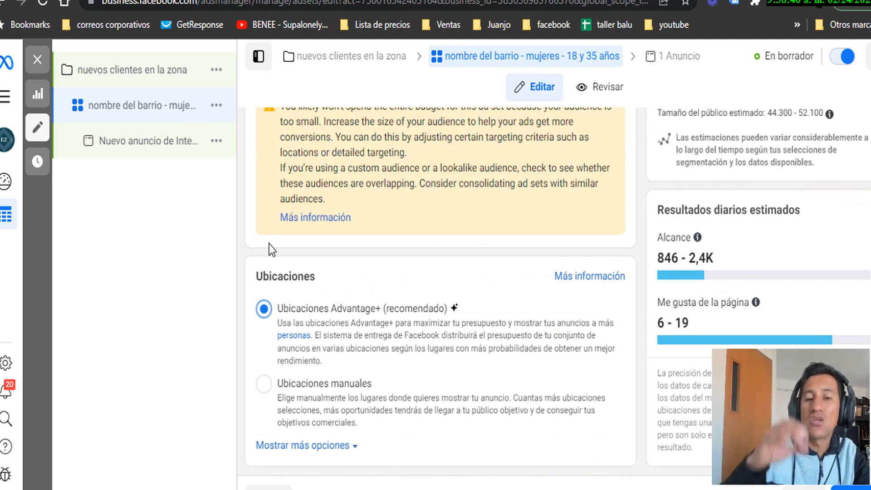
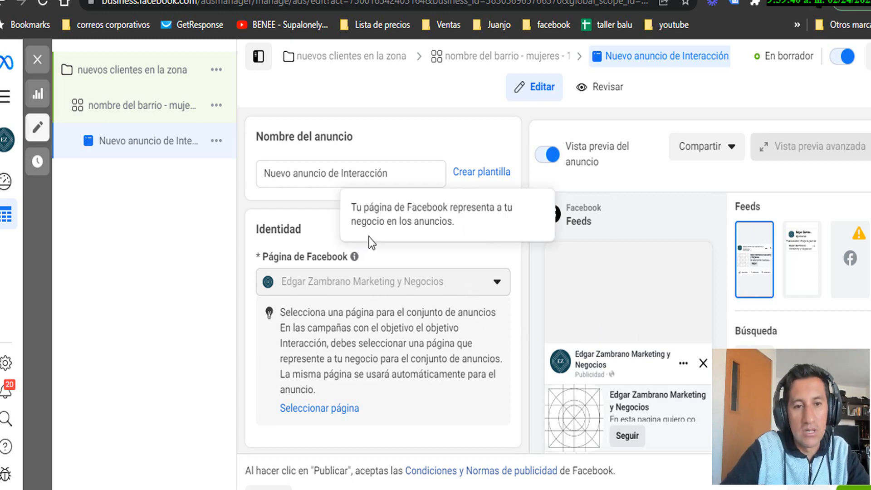
Replace the ad name 'Nuevo anuncio de Interacción' with 'peluqueria para mujeres de la zona'
{"action": "left_click_drag", "start_coordinate": [414, 173], "coordinate": [182, 171]}
{"action": "type", "text": "pe"}
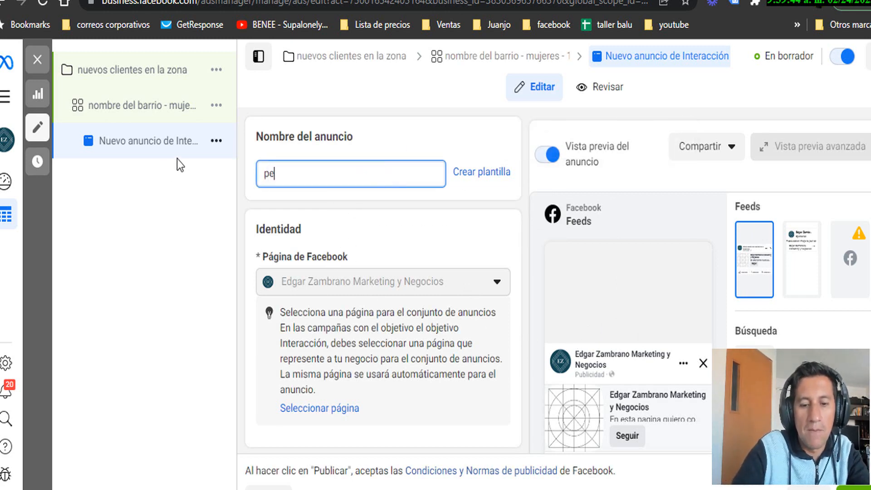
{"action": "type", "text": "uqueria "}
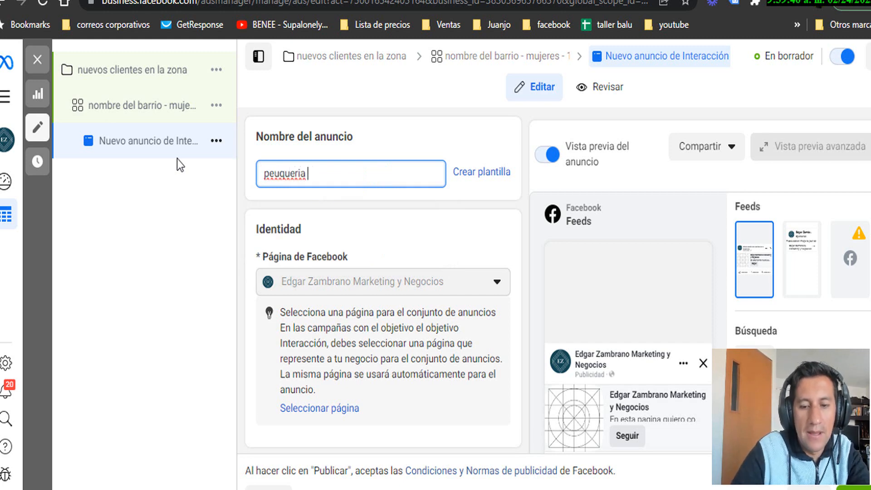
{"action": "type", "text": "ára mijere"}
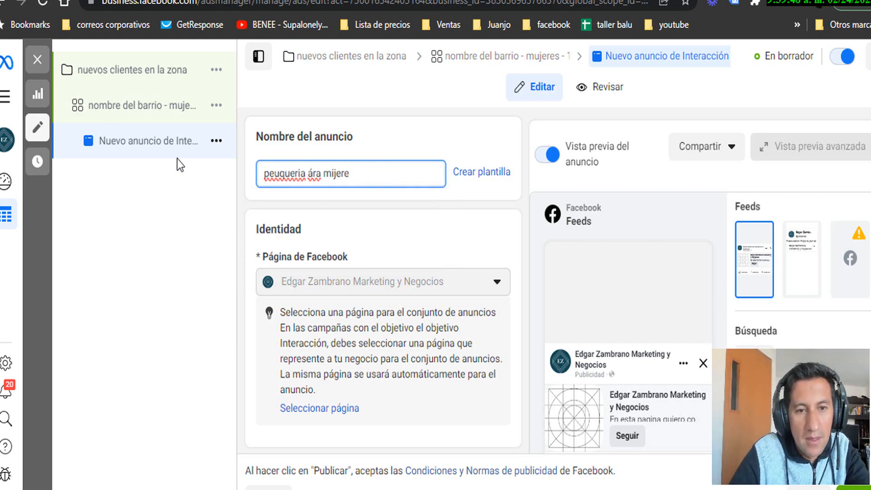
{"action": "key", "text": "BackSpace"}
{"action": "key", "text": "BackSpace"}
{"action": "key", "text": "BackSpace"}
{"action": "key", "text": "BackSpace"}
{"action": "key", "text": "BackSpace"}
{"action": "key", "text": "BackSpace"}
{"action": "key", "text": "BackSpace"}
{"action": "key", "text": "BackSpace"}
{"action": "key", "text": "BackSpace"}
{"action": "key", "text": "BackSpace"}
{"action": "key", "text": "BackSpace"}
{"action": "key", "text": "BackSpace"}
{"action": "key", "text": "BackSpace"}
{"action": "key", "text": "BackSpace"}
{"action": "key", "text": "BackSpace"}
{"action": "key", "text": "BackSpace"}
{"action": "key", "text": "BackSpace"}
{"action": "key", "text": "BackSpace"}
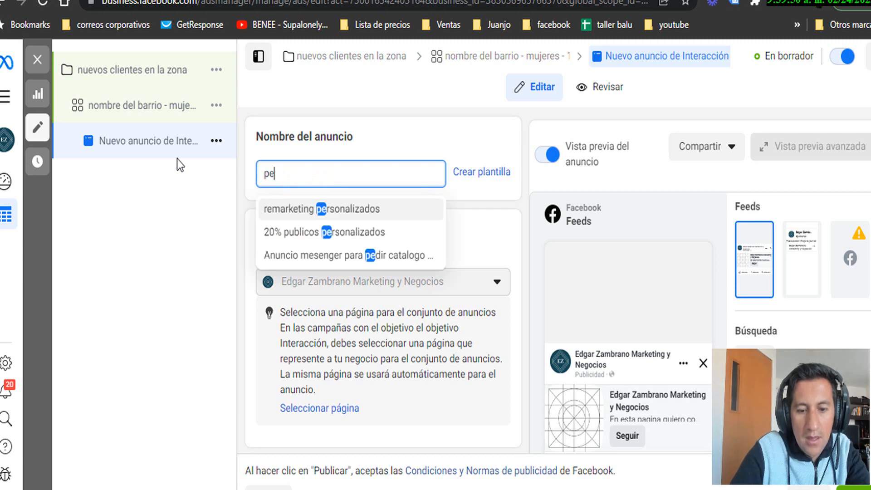
{"action": "type", "text": "luqueria para "}
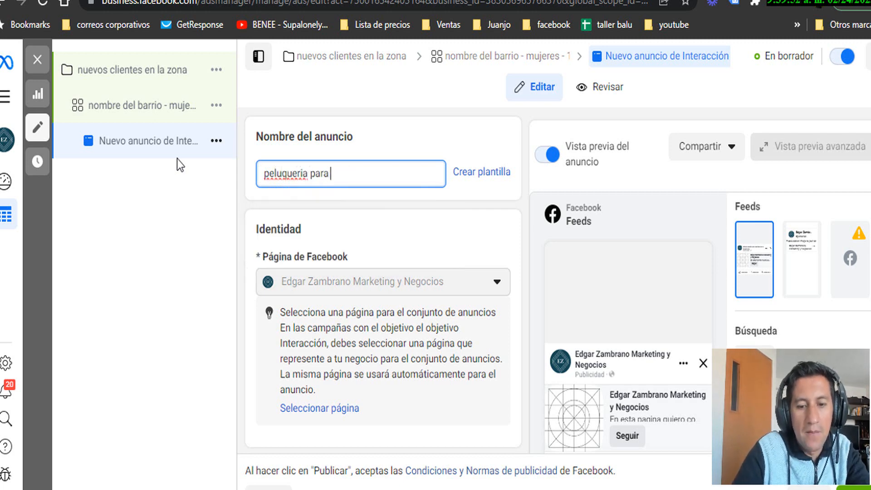
{"action": "type", "text": "mijeres"}
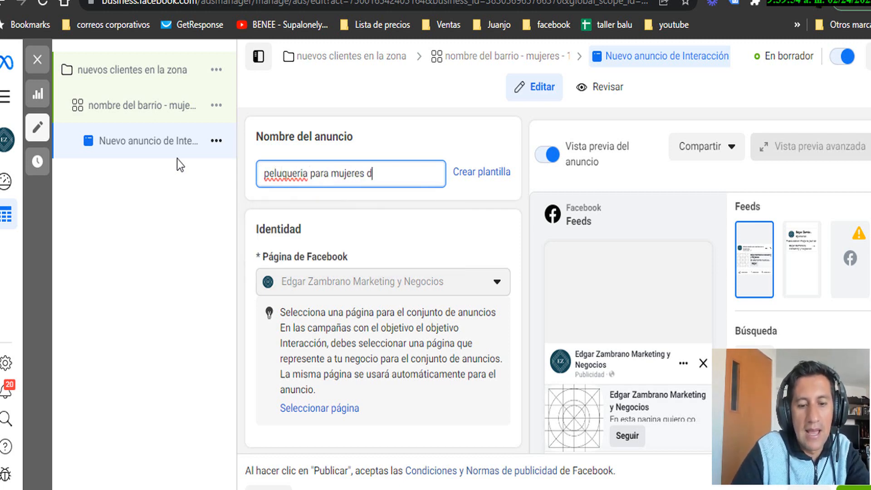
{"action": "type", "text": " de la zona"}
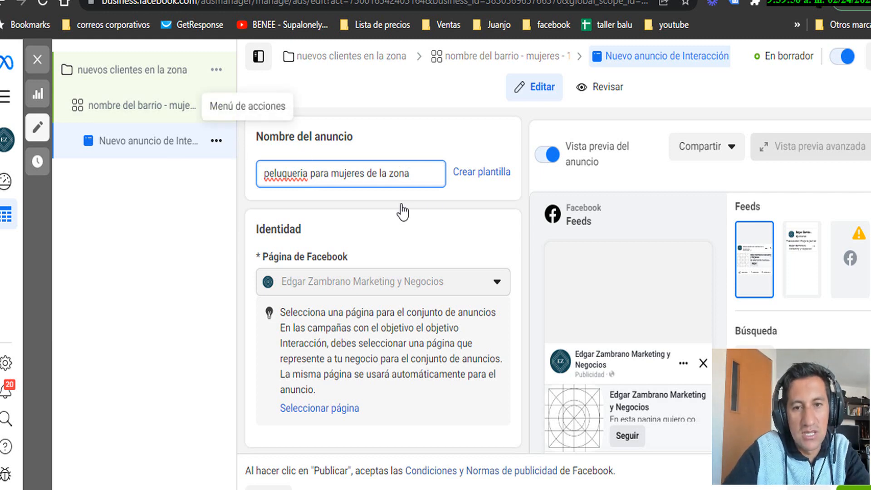
{"action": "scroll", "coordinate": [453, 196], "scroll_direction": "down", "scroll_amount": 2}
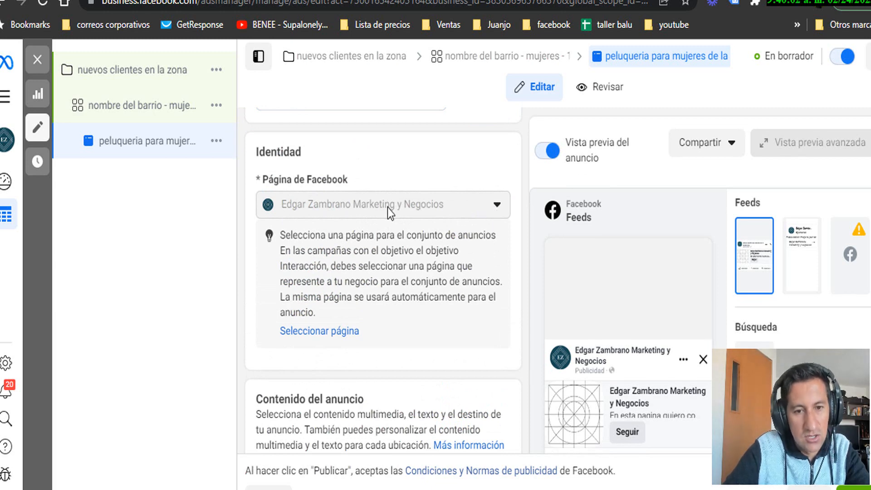
Open the Agregar contenido multimedia menu under Multimedia in Contenido del anuncio
{"action": "scroll", "coordinate": [388, 207], "scroll_direction": "down", "scroll_amount": 6}
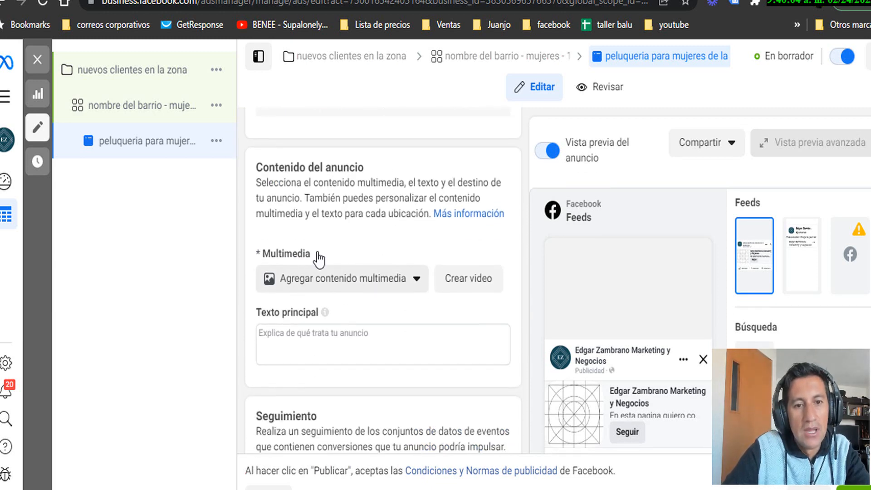
{"action": "left_click", "coordinate": [371, 288]}
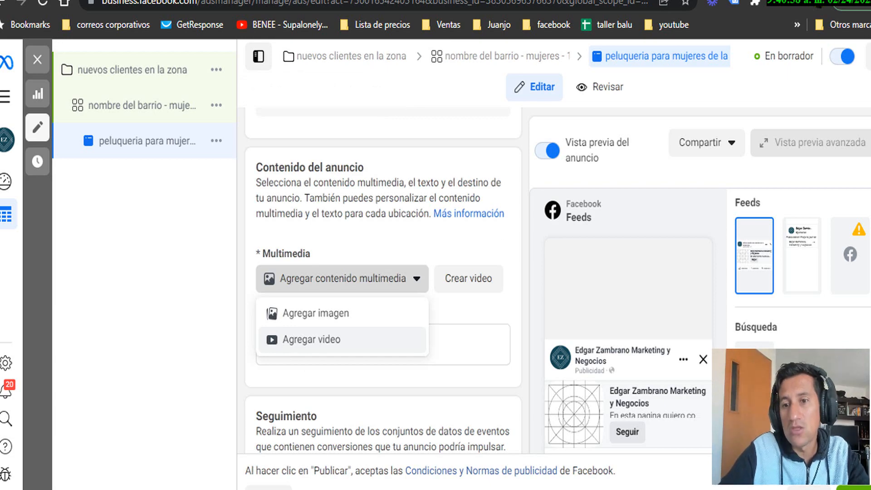
{"action": "scroll", "coordinate": [570, 370], "scroll_direction": "down", "scroll_amount": 3}
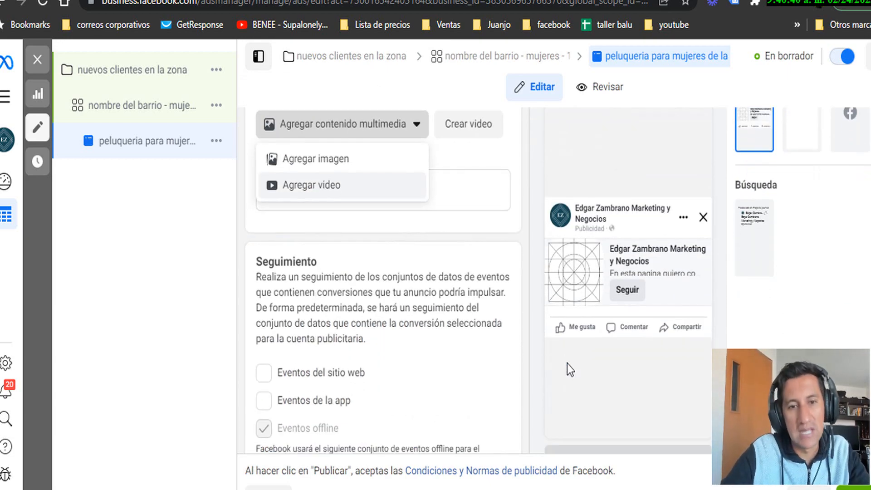
{"action": "scroll", "coordinate": [567, 364], "scroll_direction": "up", "scroll_amount": 3}
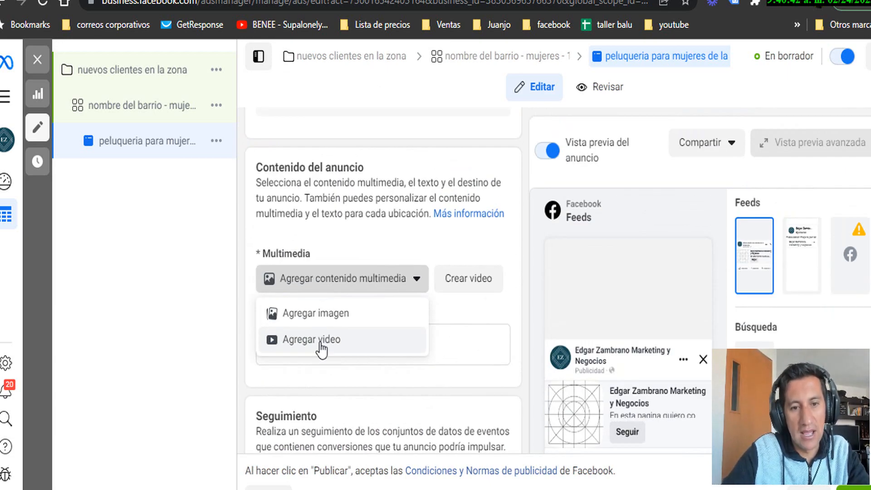
Add the video 'video balu niño y niña.mov' as the ad's media
{"action": "left_click", "coordinate": [321, 348]}
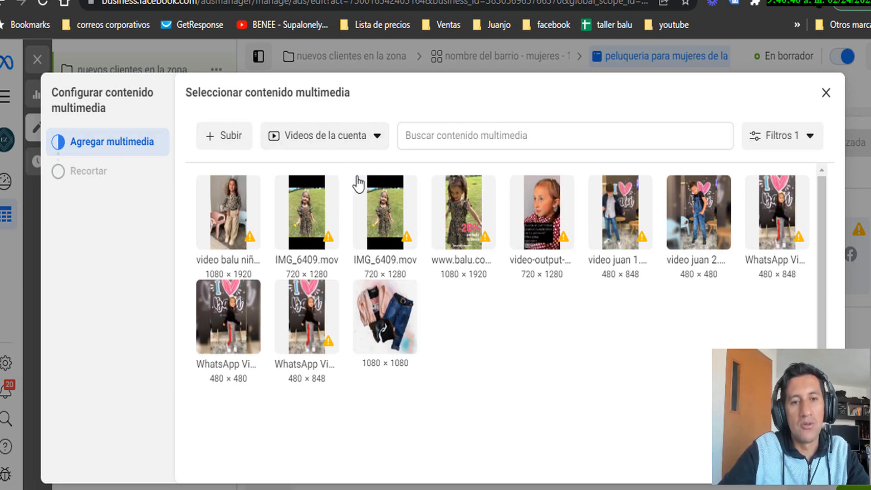
{"action": "left_click", "coordinate": [367, 142]}
{"action": "left_click", "coordinate": [372, 140]}
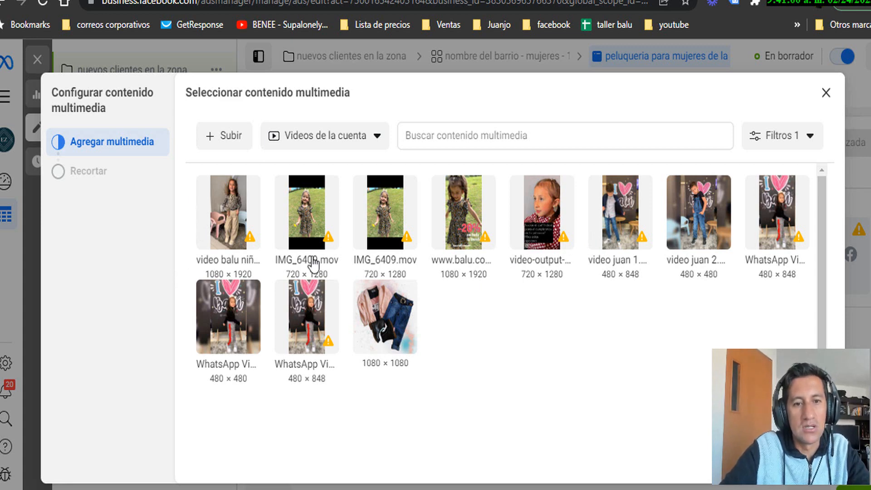
{"action": "left_click", "coordinate": [229, 224]}
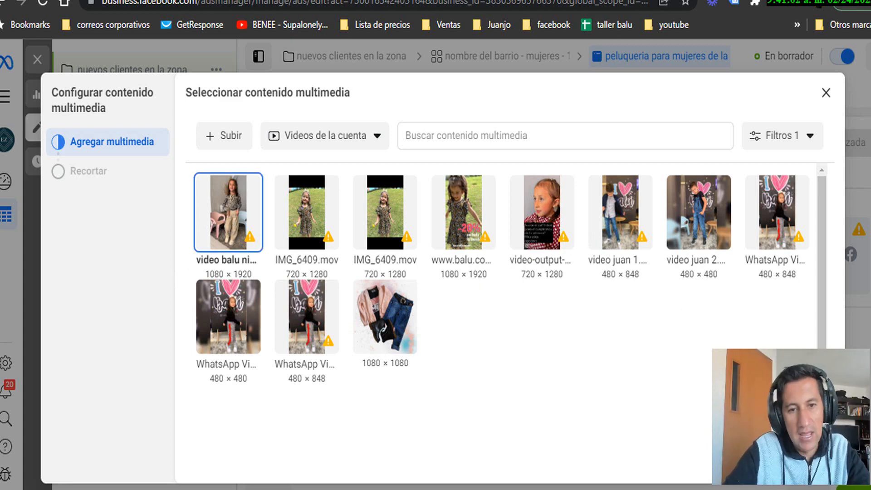
{"action": "left_click", "coordinate": [809, 464]}
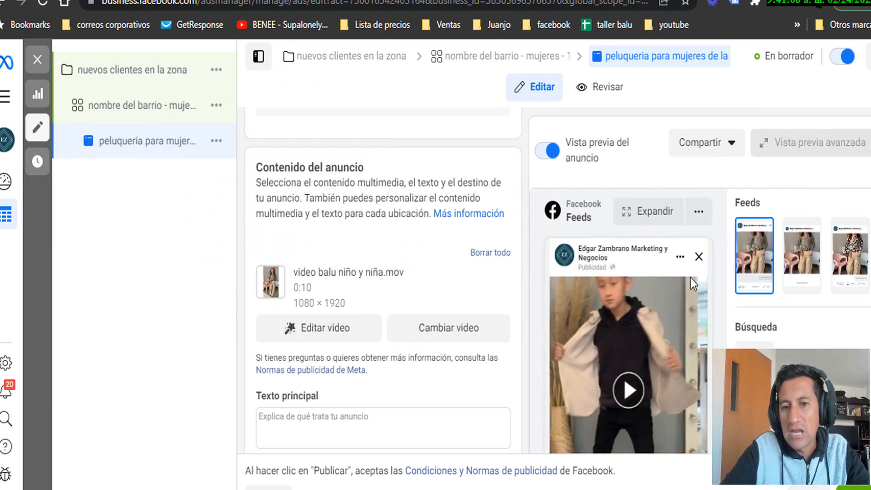
{"action": "scroll", "coordinate": [691, 277], "scroll_direction": "down", "scroll_amount": 3}
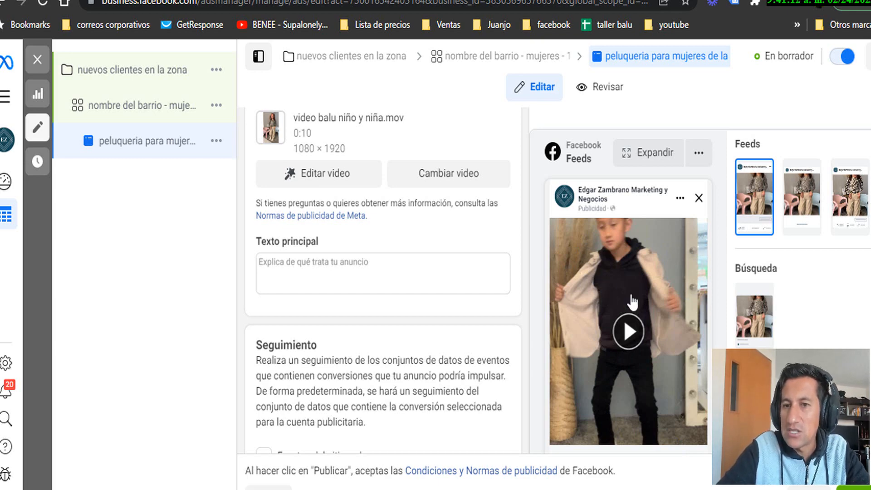
{"action": "scroll", "coordinate": [647, 290], "scroll_direction": "down", "scroll_amount": 3}
{"action": "scroll", "coordinate": [647, 290], "scroll_direction": "up", "scroll_amount": 3}
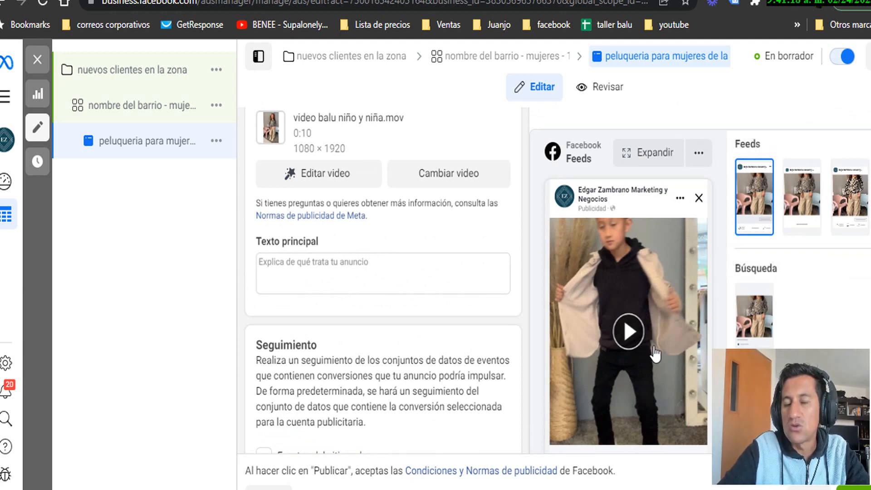
{"action": "scroll", "coordinate": [597, 258], "scroll_direction": "down", "scroll_amount": 2}
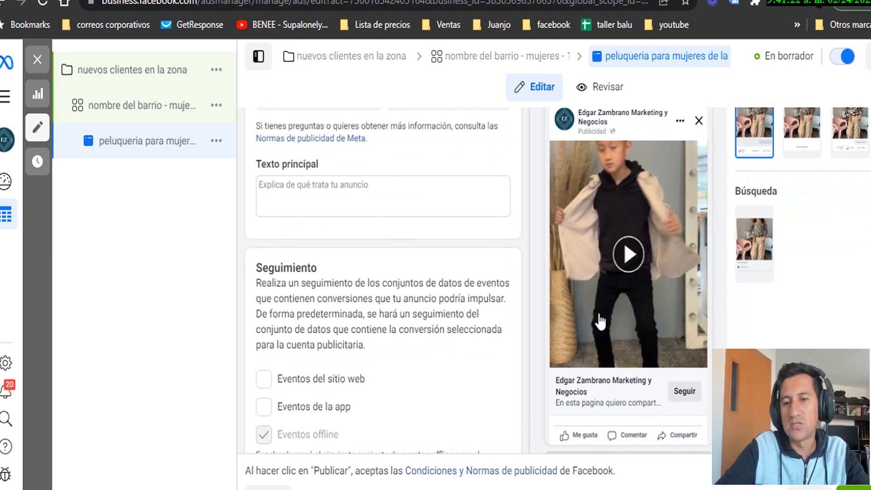
{"action": "scroll", "coordinate": [753, 245], "scroll_direction": "up", "scroll_amount": 2}
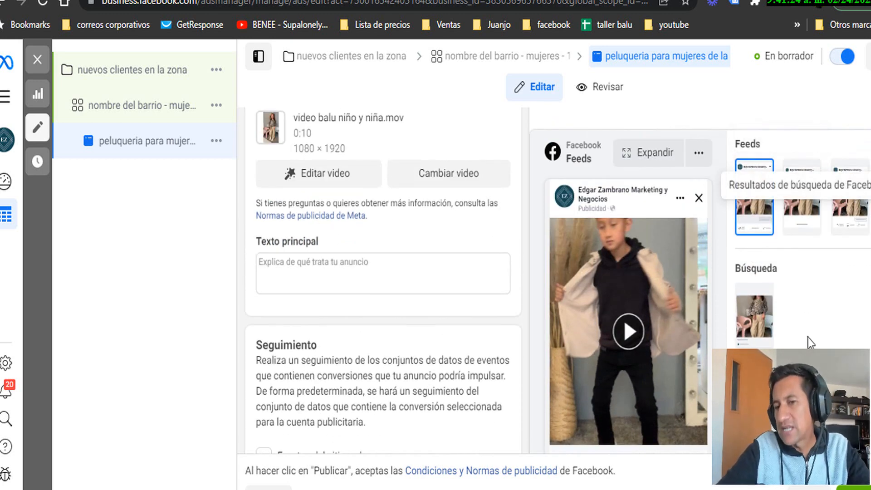
{"action": "scroll", "coordinate": [579, 336], "scroll_direction": "down", "scroll_amount": 2}
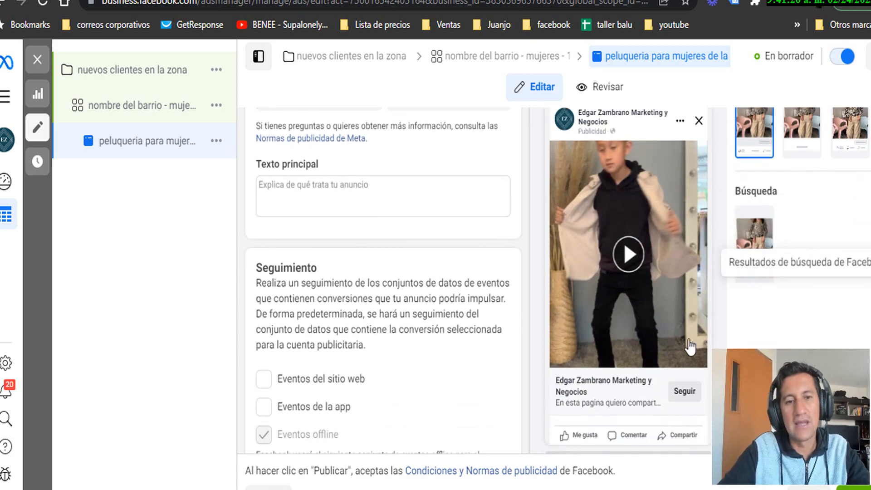
{"action": "scroll", "coordinate": [458, 316], "scroll_direction": "up", "scroll_amount": 4}
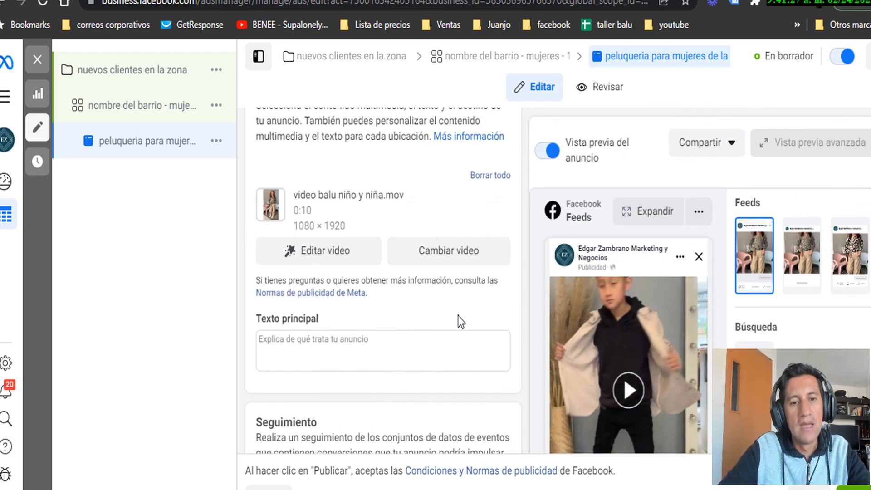
Write primary text about the zone's best service and page promotions, ending 'Queremos que te veas hermosa'
{"action": "left_click", "coordinate": [285, 346]}
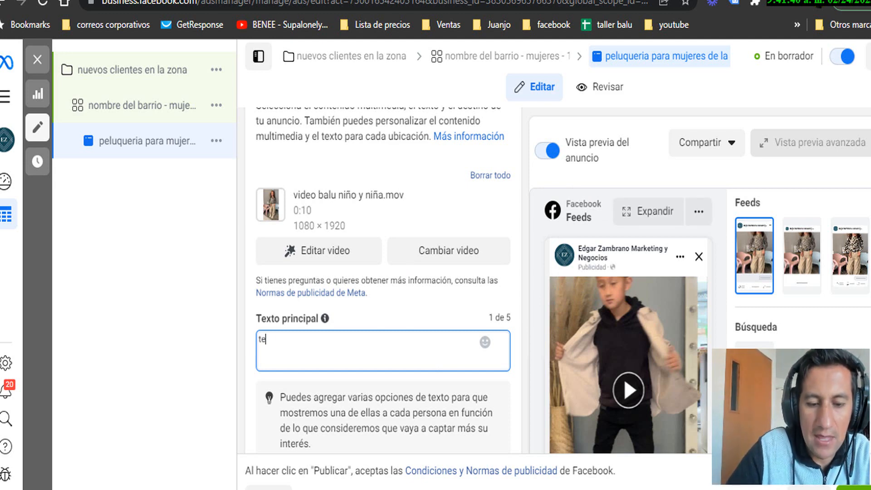
{"action": "type", "text": "nemos el mejor"}
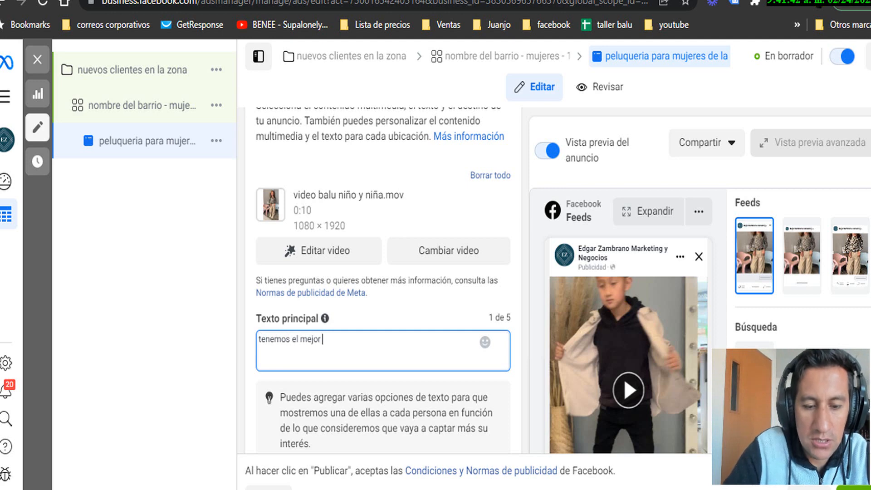
{"action": "type", "text": " servicio de la zona para que te"}
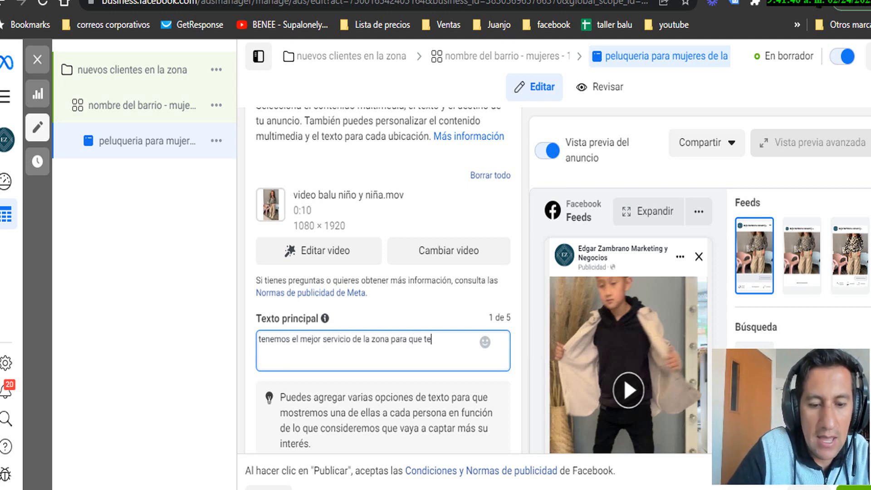
{"action": "type", "text": " veas hermosa"}
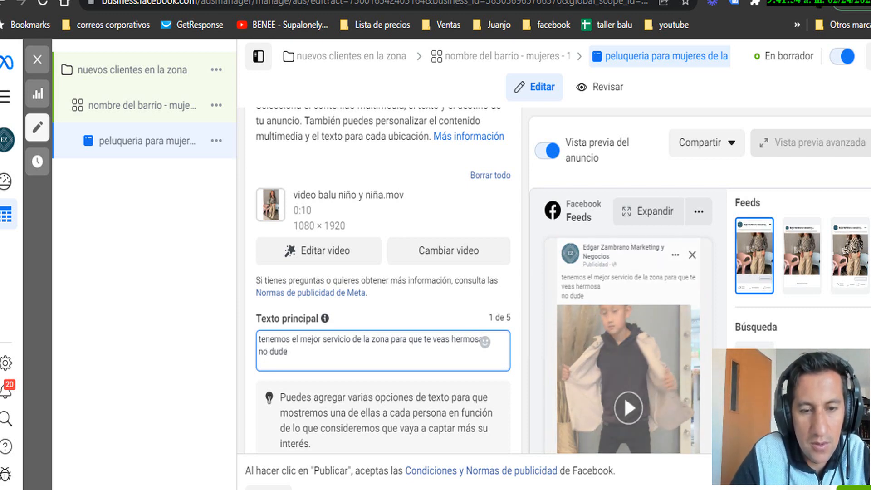
{"action": "type", "text": "s en seg"}
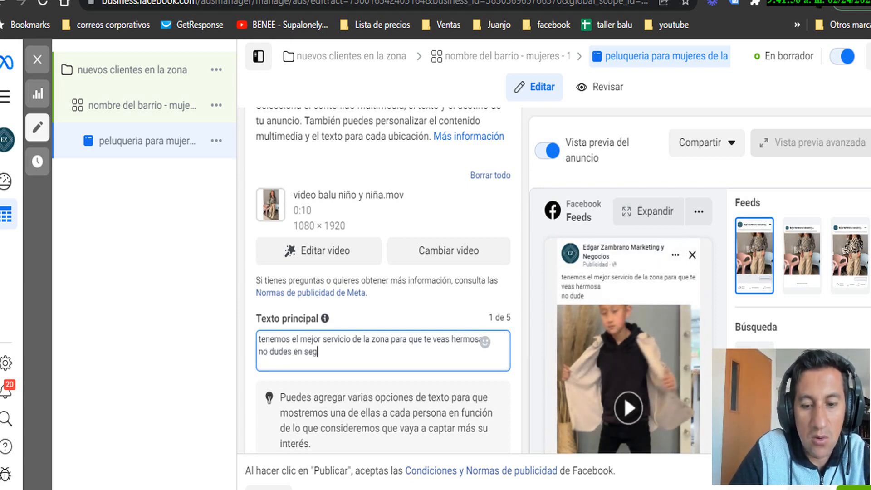
{"action": "type", "text": "uir"}
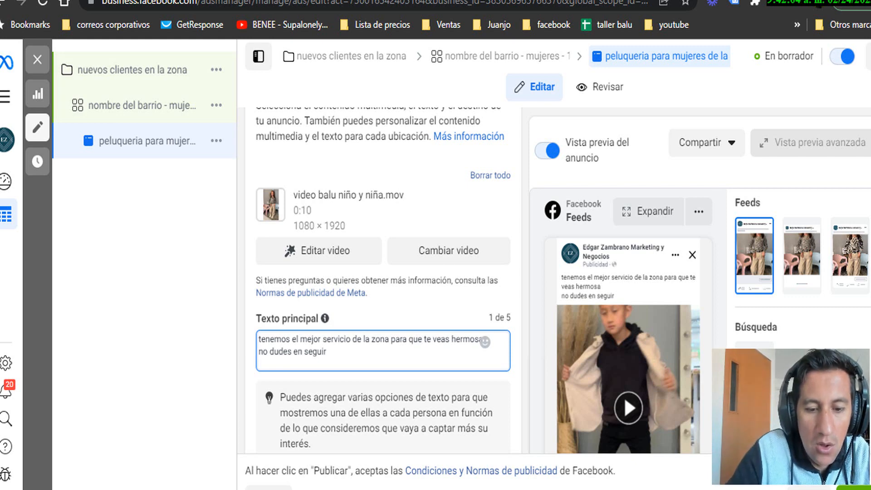
{"action": "type", "text": "nuestra pag"}
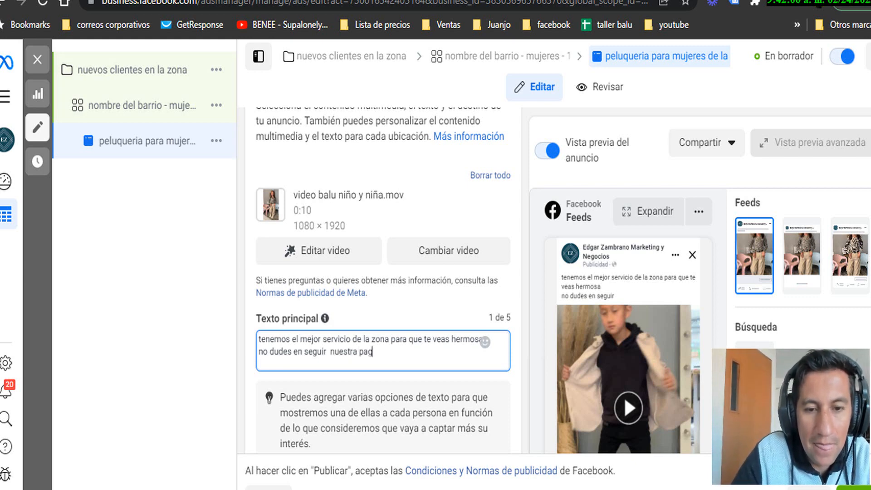
{"action": "type", "text": "ina qp"}
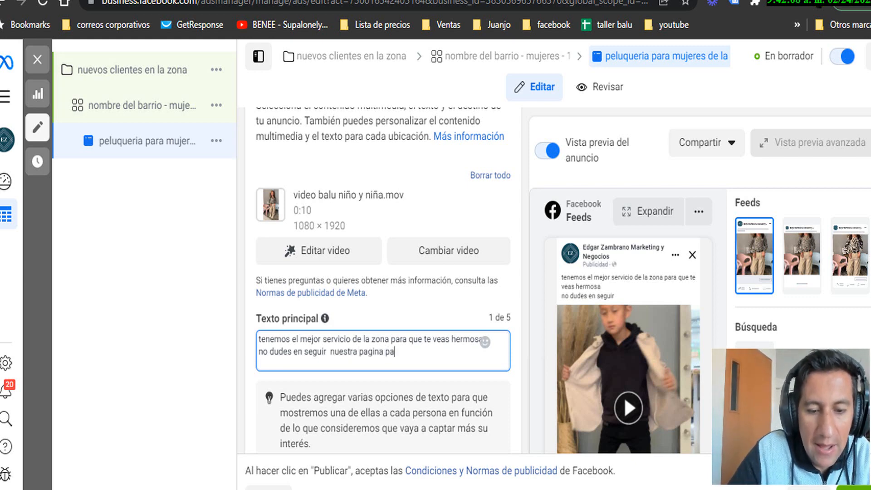
{"action": "type", "text": "ra que"}
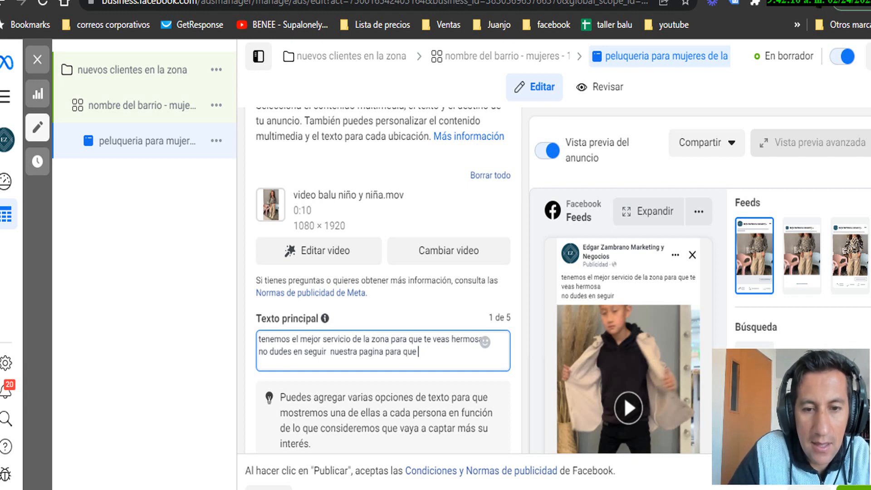
{"action": "type", "text": " sepas d"}
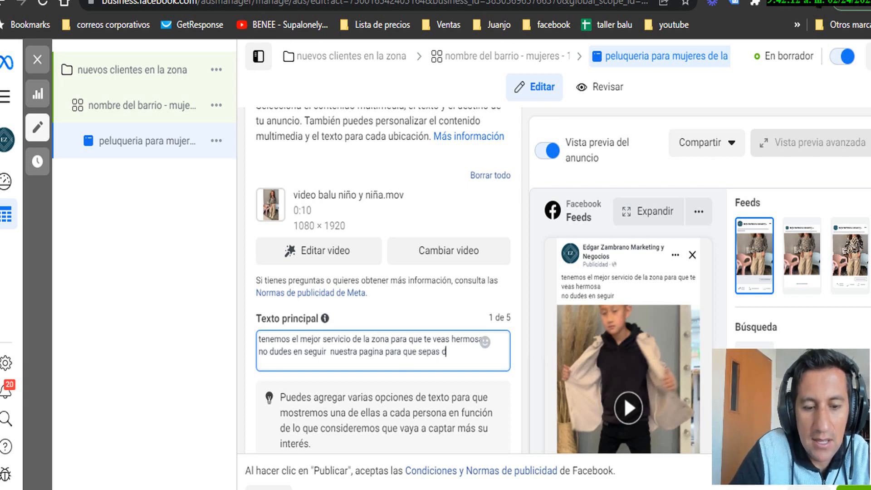
{"action": "type", "text": "e todas las pro"}
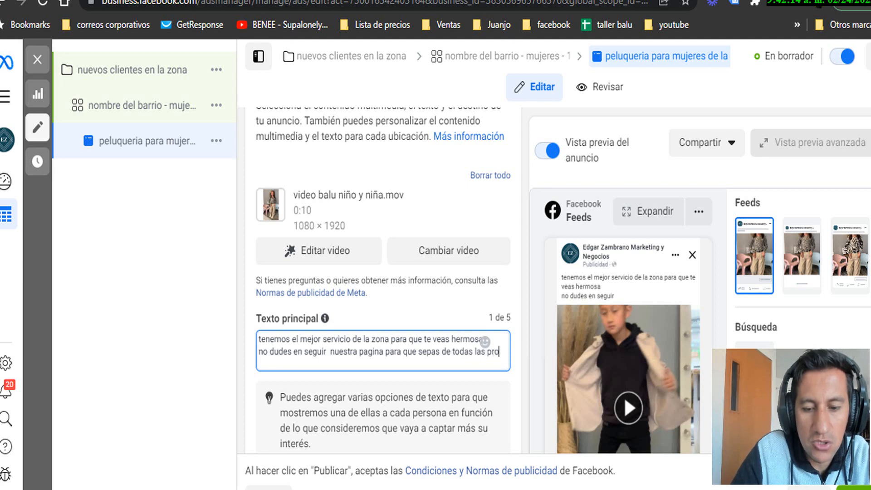
{"action": "type", "text": "mociones"}
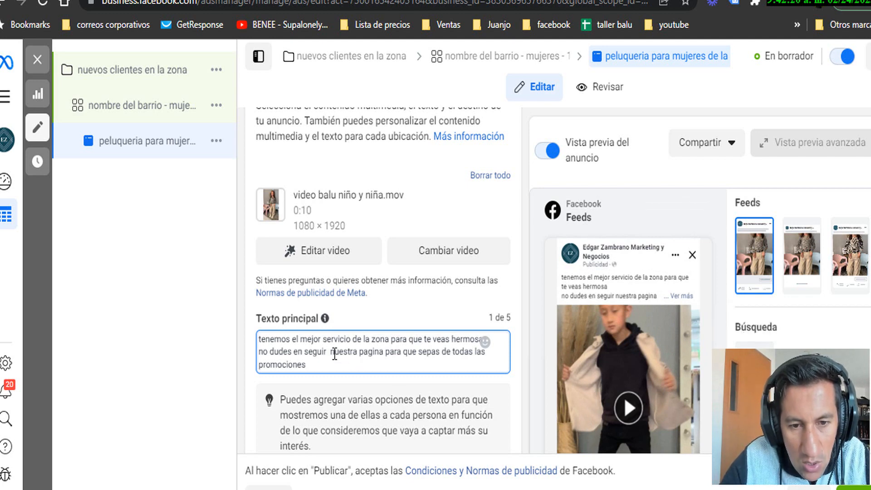
{"action": "key", "text": "BackSpace"}
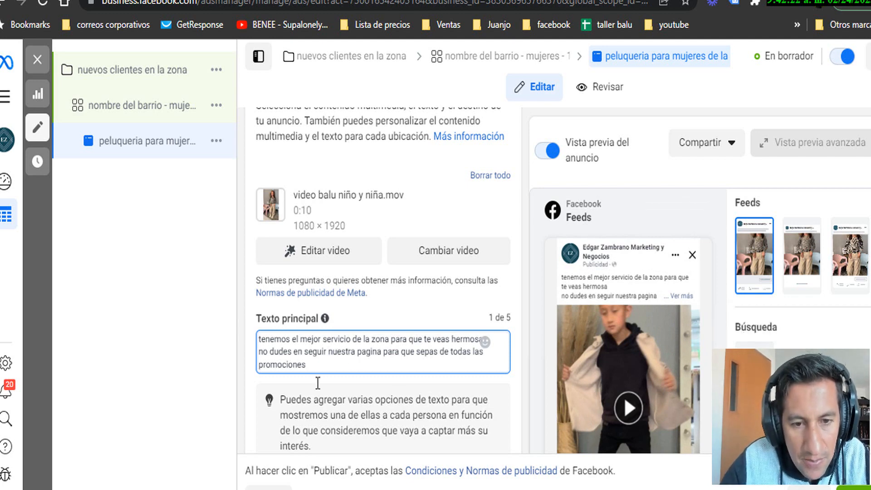
{"action": "left_click", "coordinate": [338, 369]}
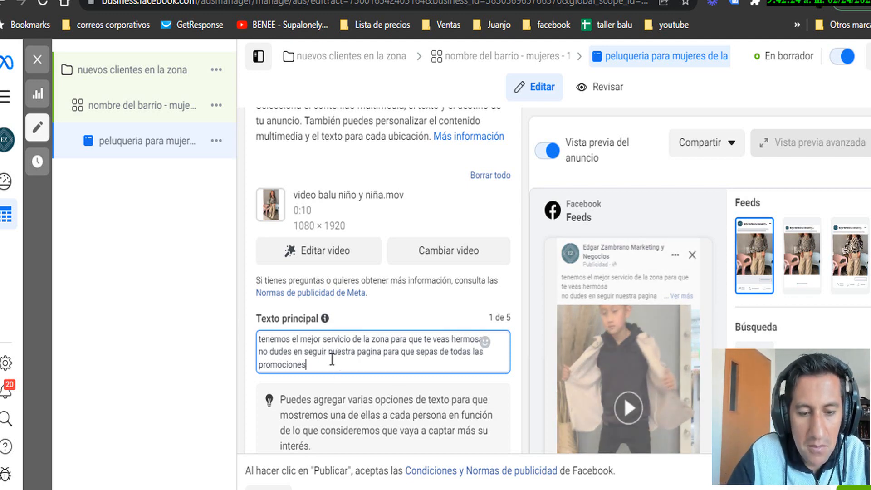
{"action": "type", "text": "Queremos que te vea"}
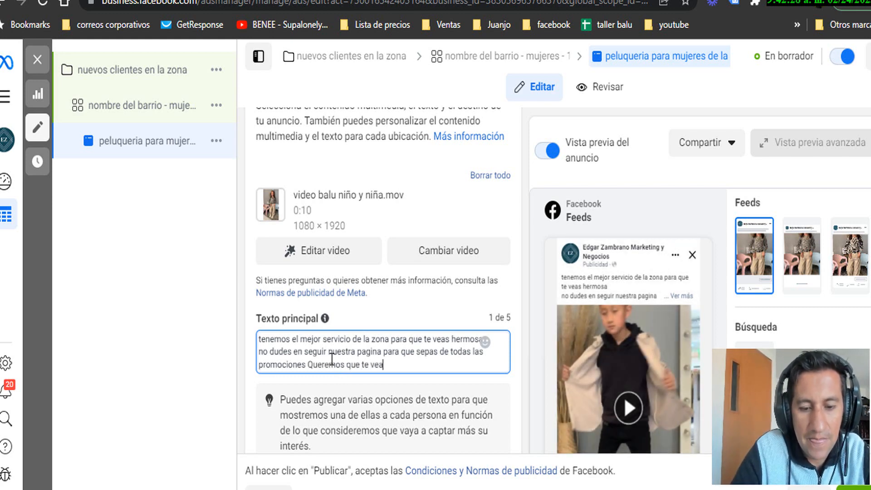
{"action": "type", "text": "s hermosa"}
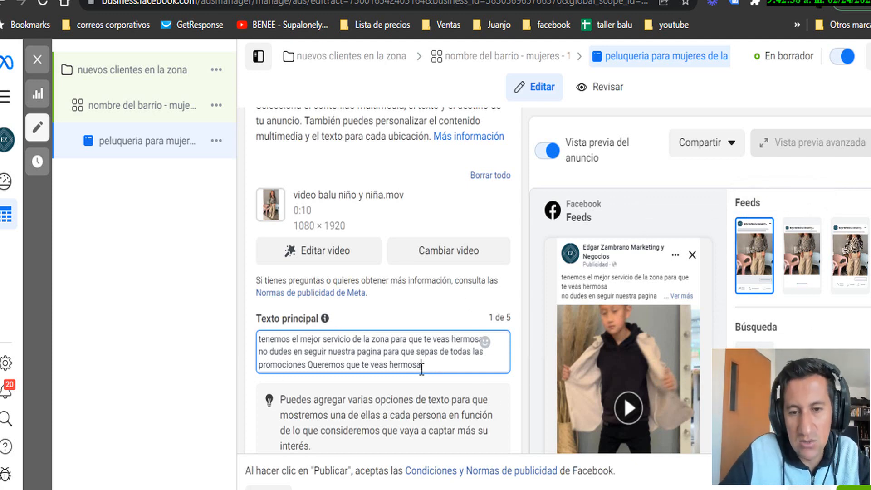
{"action": "scroll", "coordinate": [422, 367], "scroll_direction": "down", "scroll_amount": 2}
{"action": "left_click", "coordinate": [554, 328]}
{"action": "scroll", "coordinate": [554, 328], "scroll_direction": "down", "scroll_amount": 1}
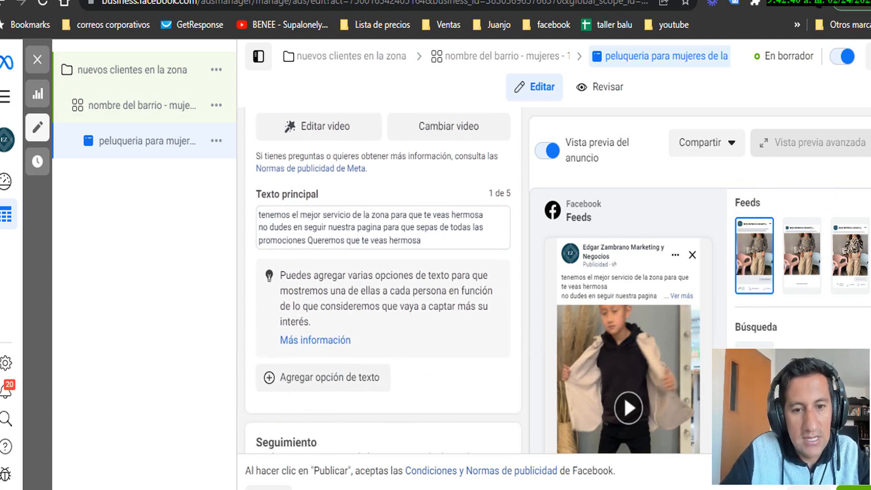
Add three blank Agregar opción de texto fields under Texto principal, reaching 4 of 5
{"action": "left_click_drag", "start_coordinate": [427, 236], "coordinate": [249, 213]}
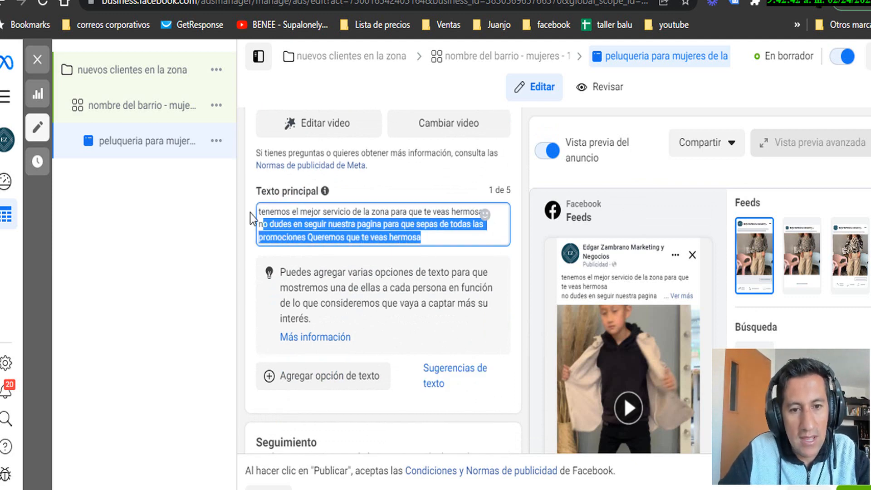
{"action": "left_click", "coordinate": [319, 386]}
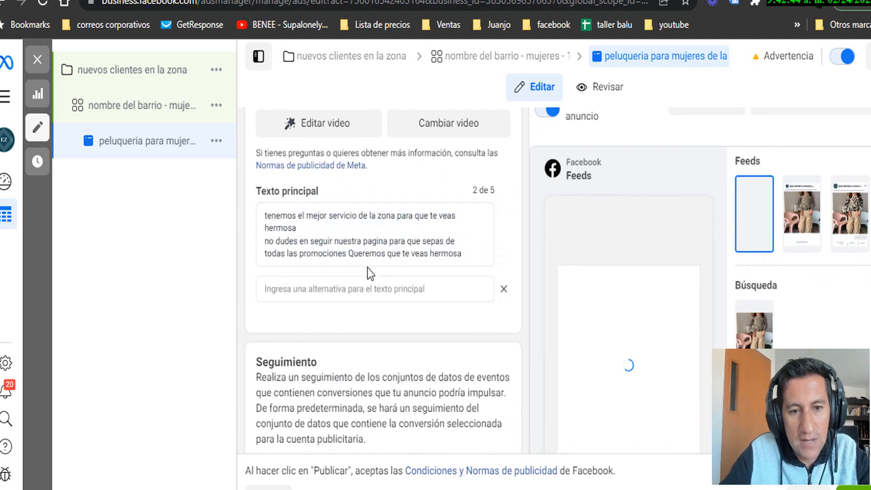
{"action": "left_click", "coordinate": [292, 284]}
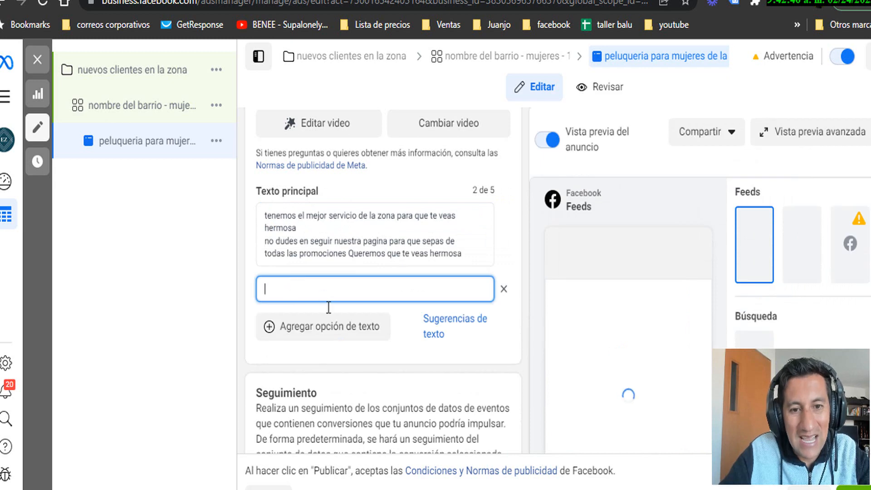
{"action": "left_click", "coordinate": [380, 319]}
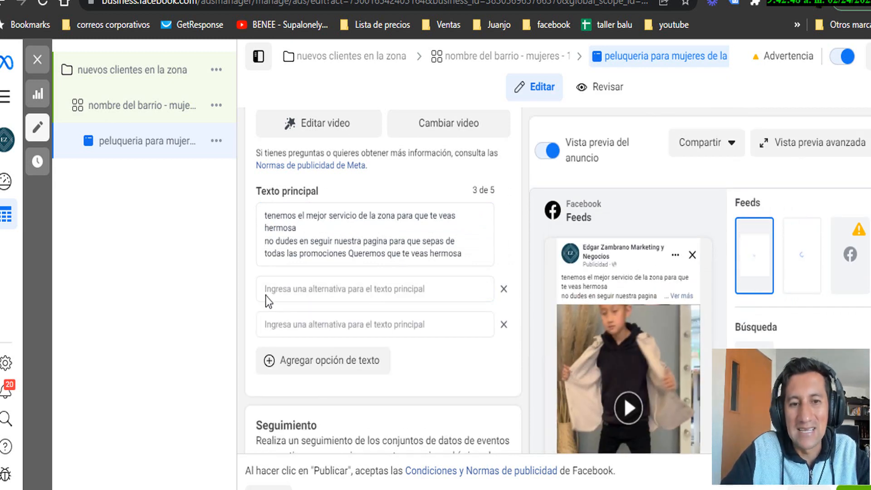
{"action": "left_click", "coordinate": [316, 362]}
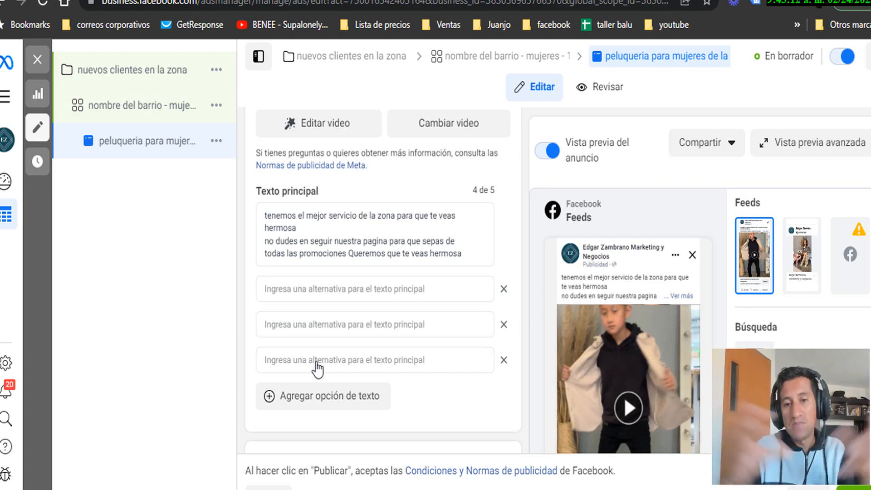
{"action": "scroll", "coordinate": [325, 314], "scroll_direction": "down", "scroll_amount": 3}
{"action": "scroll", "coordinate": [325, 314], "scroll_direction": "down", "scroll_amount": 2}
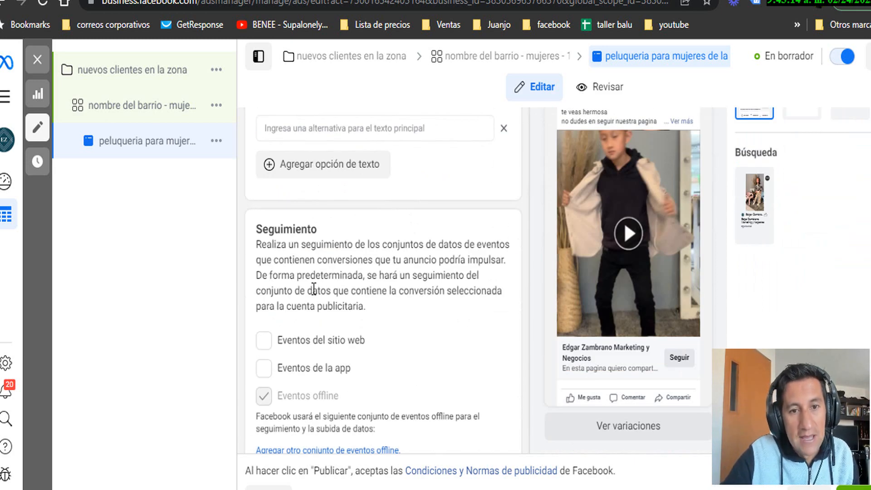
{"action": "scroll", "coordinate": [314, 288], "scroll_direction": "up", "scroll_amount": 2}
{"action": "scroll", "coordinate": [314, 288], "scroll_direction": "down", "scroll_amount": 2}
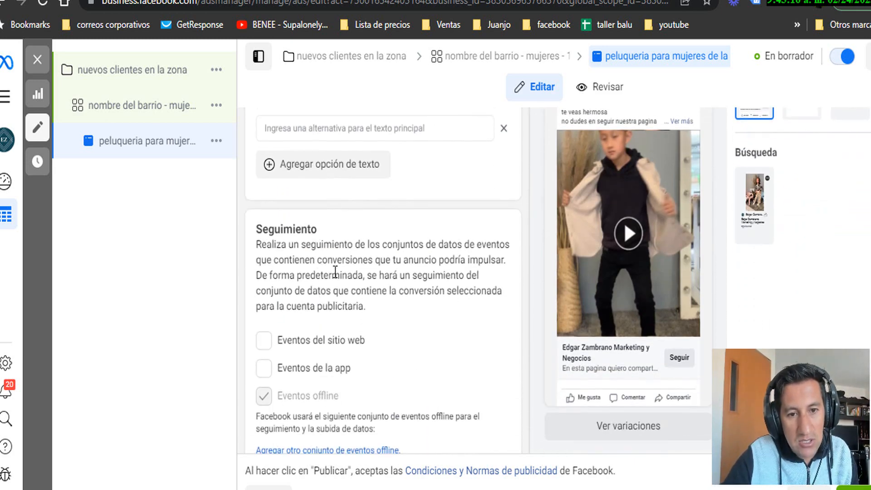
{"action": "scroll", "coordinate": [335, 271], "scroll_direction": "down", "scroll_amount": 1}
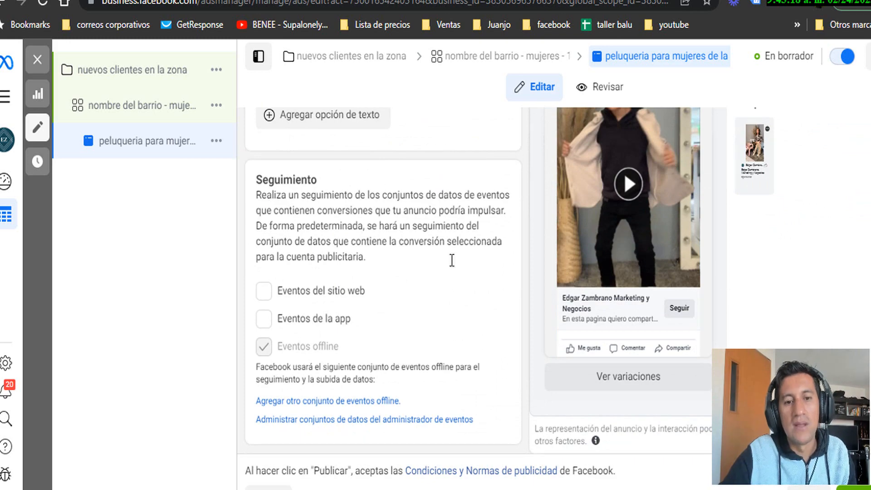
{"action": "scroll", "coordinate": [340, 277], "scroll_direction": "up", "scroll_amount": 10}
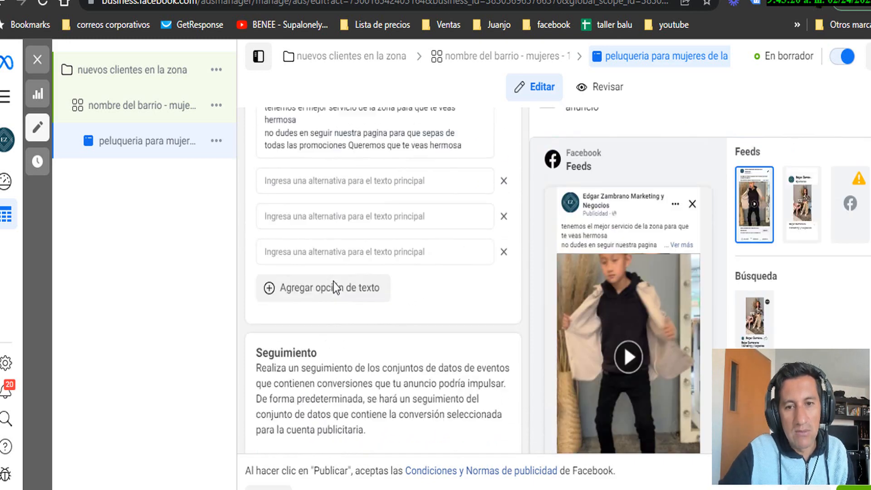
{"action": "scroll", "coordinate": [408, 238], "scroll_direction": "up", "scroll_amount": 4}
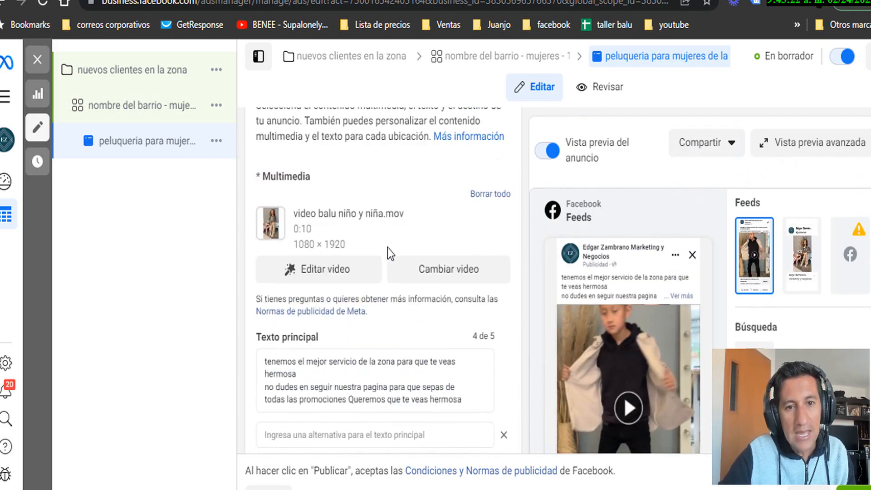
{"action": "scroll", "coordinate": [399, 247], "scroll_direction": "down", "scroll_amount": 3}
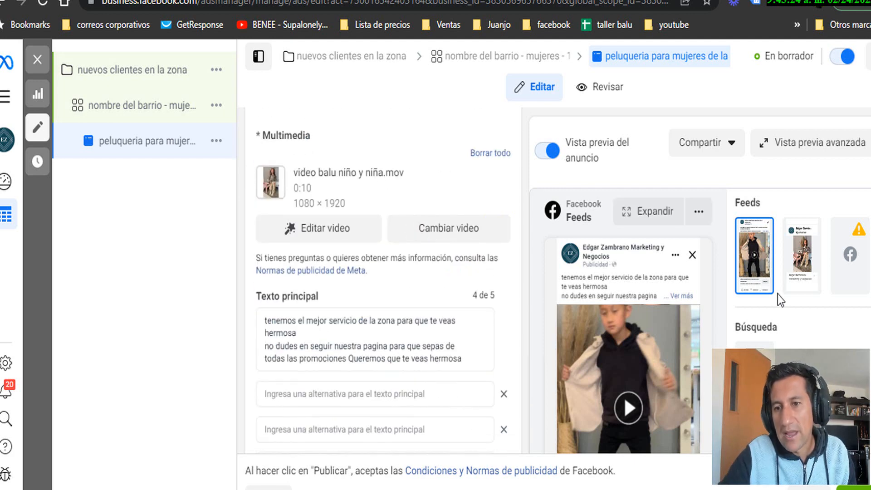
{"action": "scroll", "coordinate": [385, 272], "scroll_direction": "down", "scroll_amount": 2}
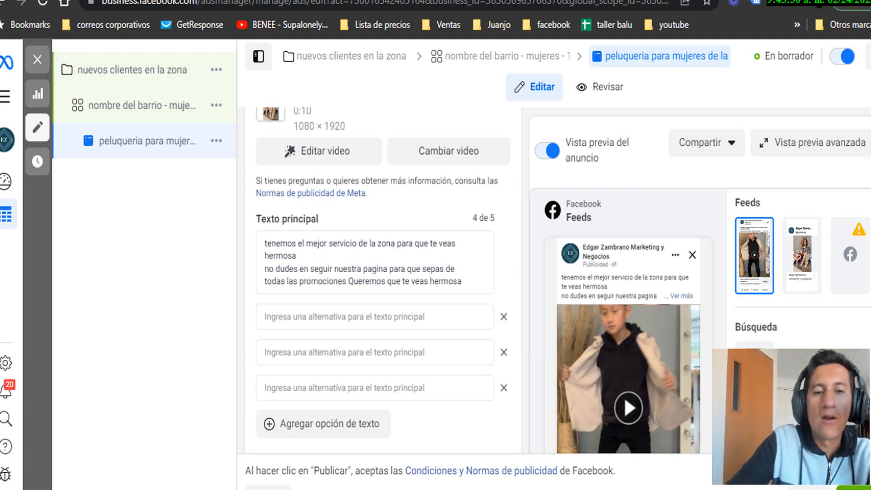
{"action": "mouse_move", "coordinate": [296, 489]}
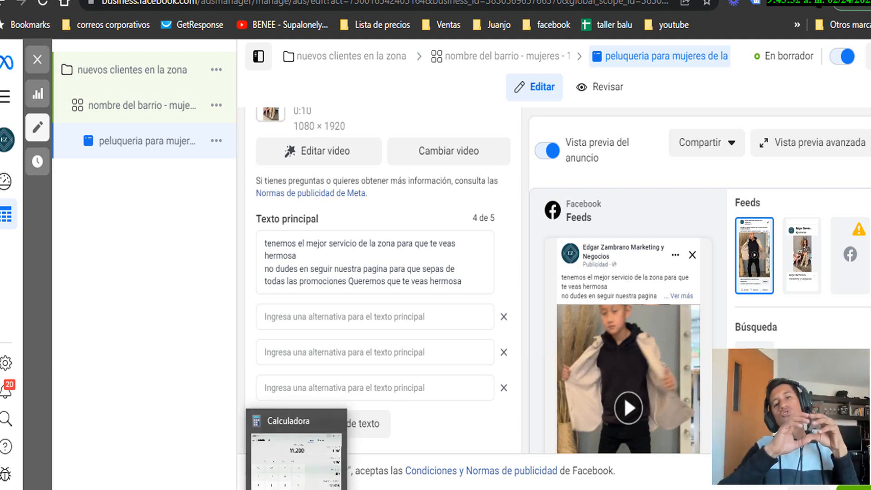